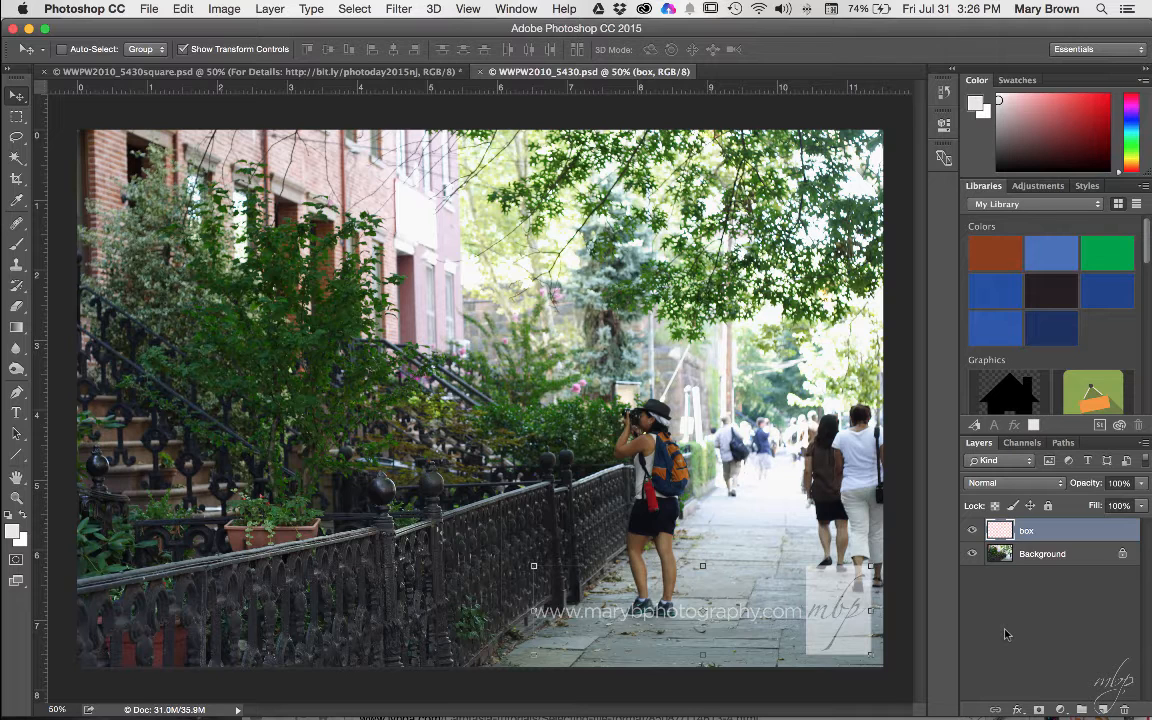
- Bring Chrome to the front to show the Instagram photo-walk post
mouse_move(840, 708)
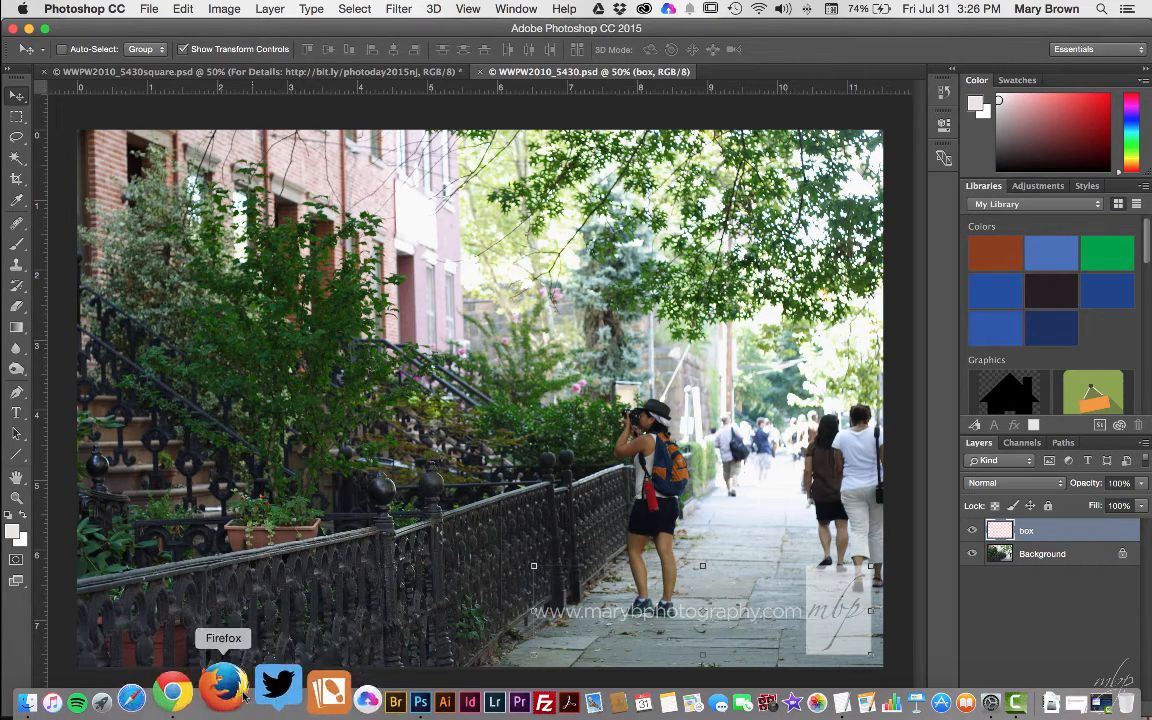
left_click(220, 694)
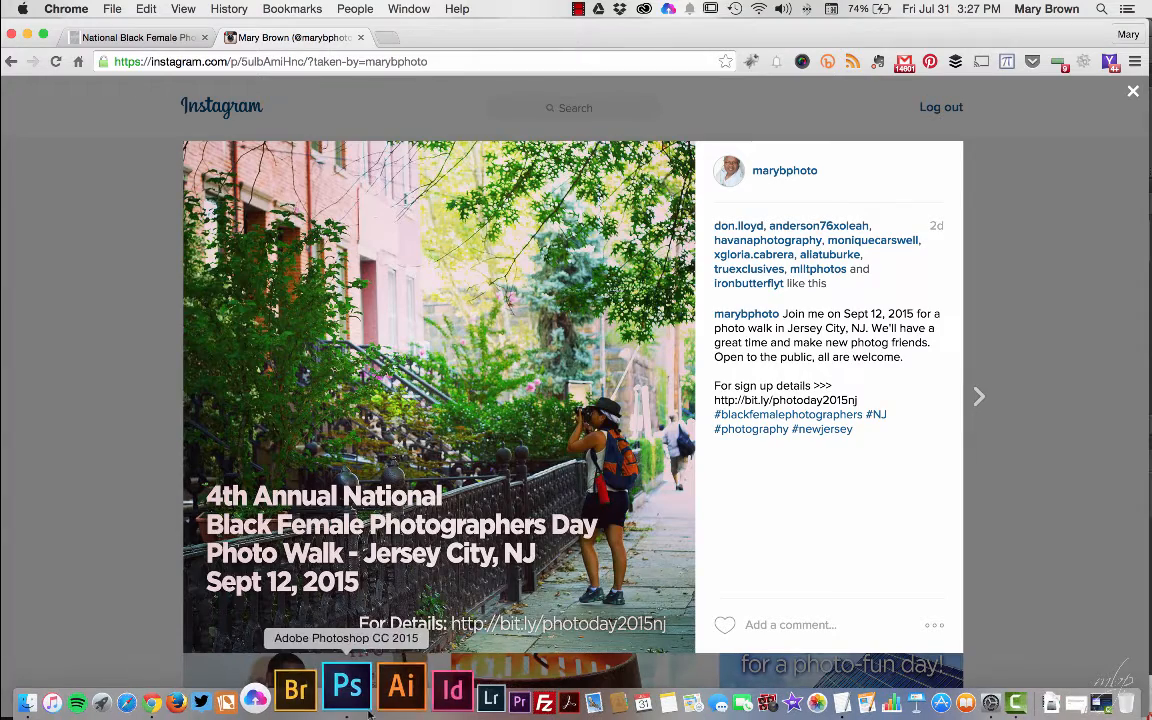
- Go back to Photoshop and the street photo after reviewing the Sept 12 Jersey City post
left_click(362, 690)
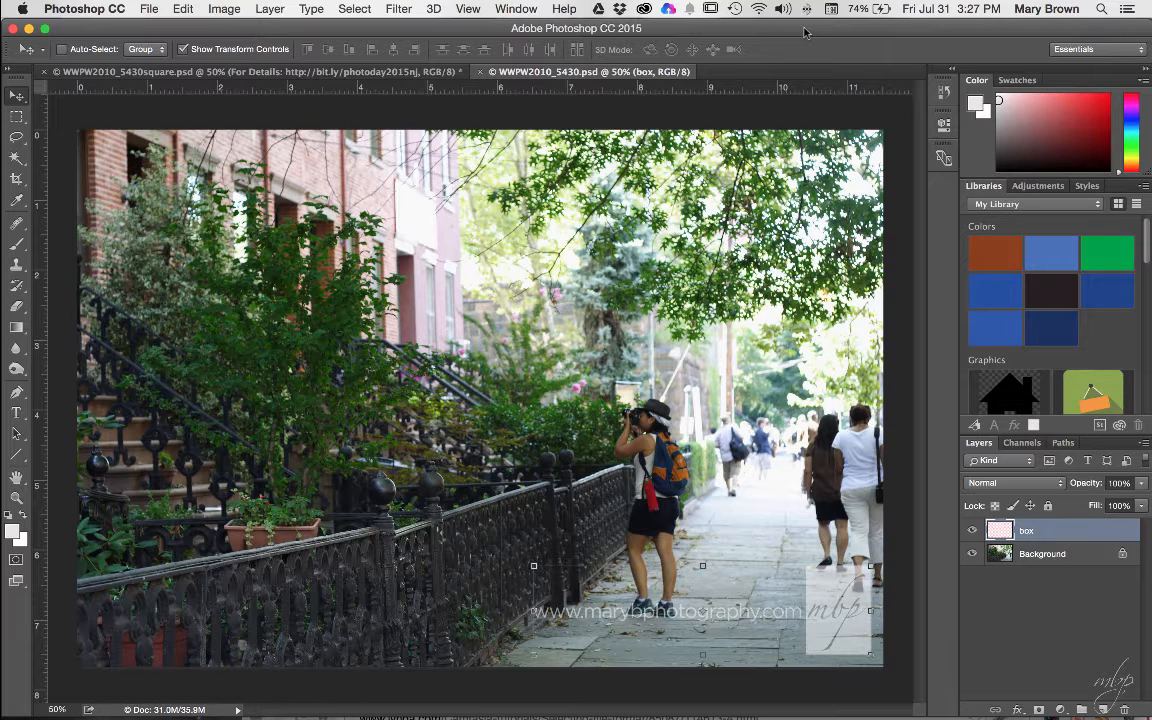
- Hide the 'box' watermark layer and pick the Crop tool
left_click(972, 536)
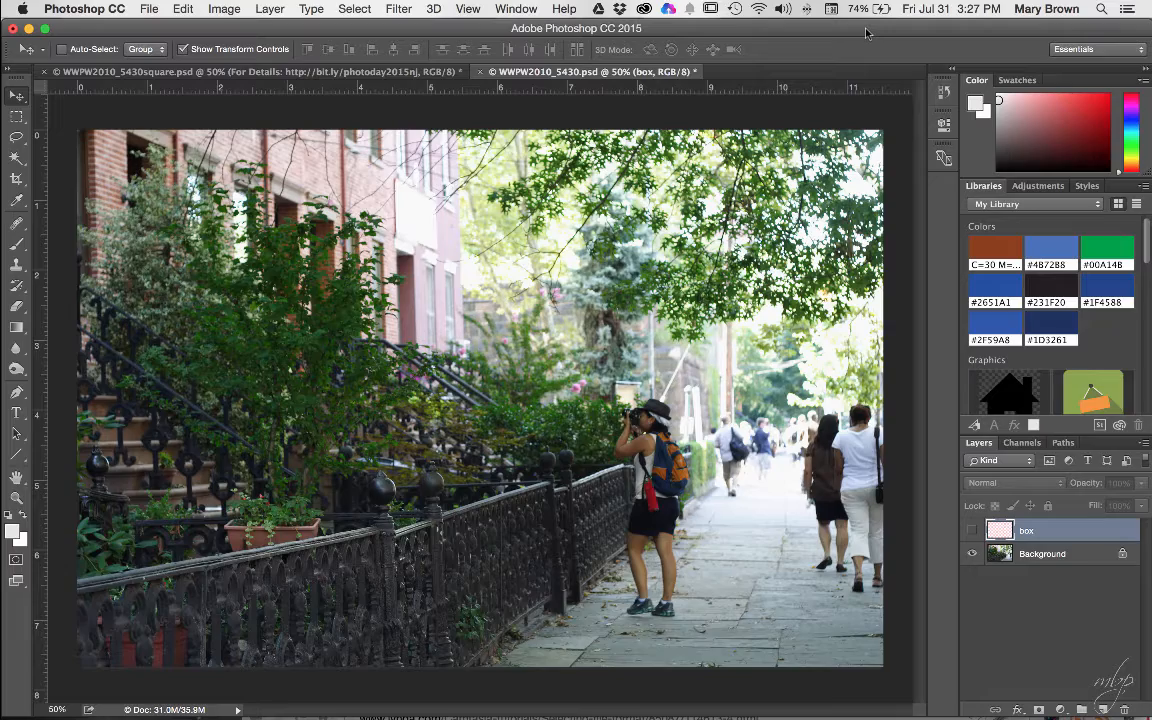
left_click(17, 180)
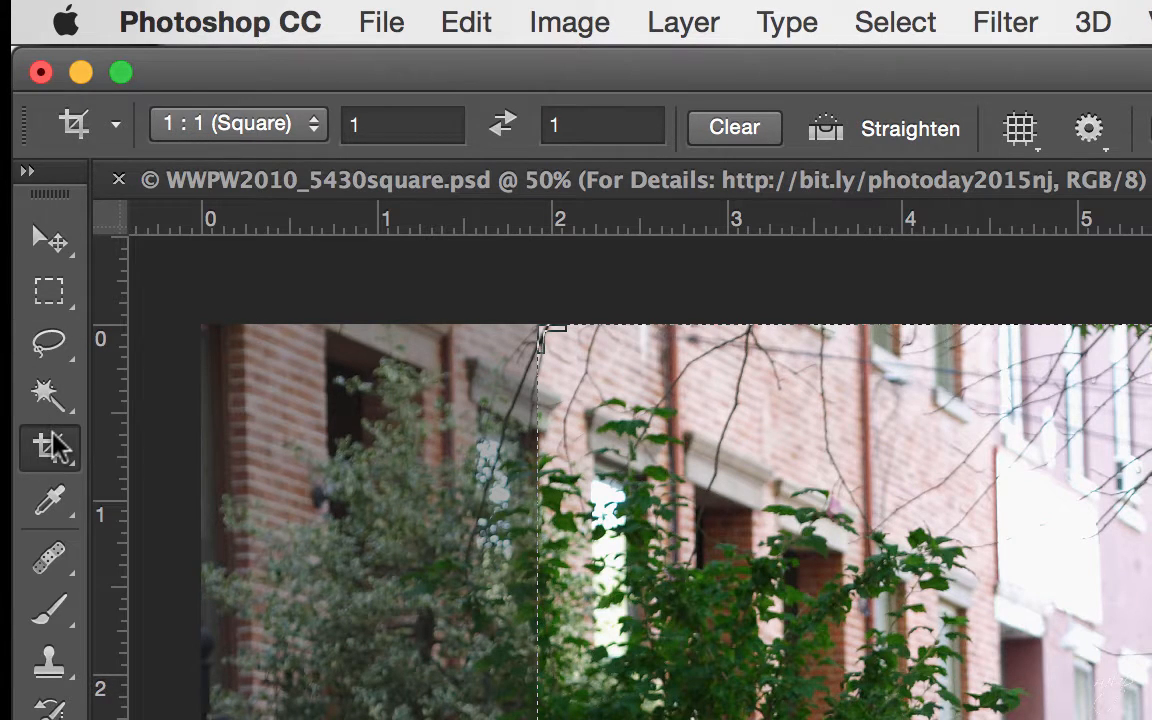
- Set the crop aspect ratio to 1 : 1 (Square)
left_click(115, 124)
left_click(226, 124)
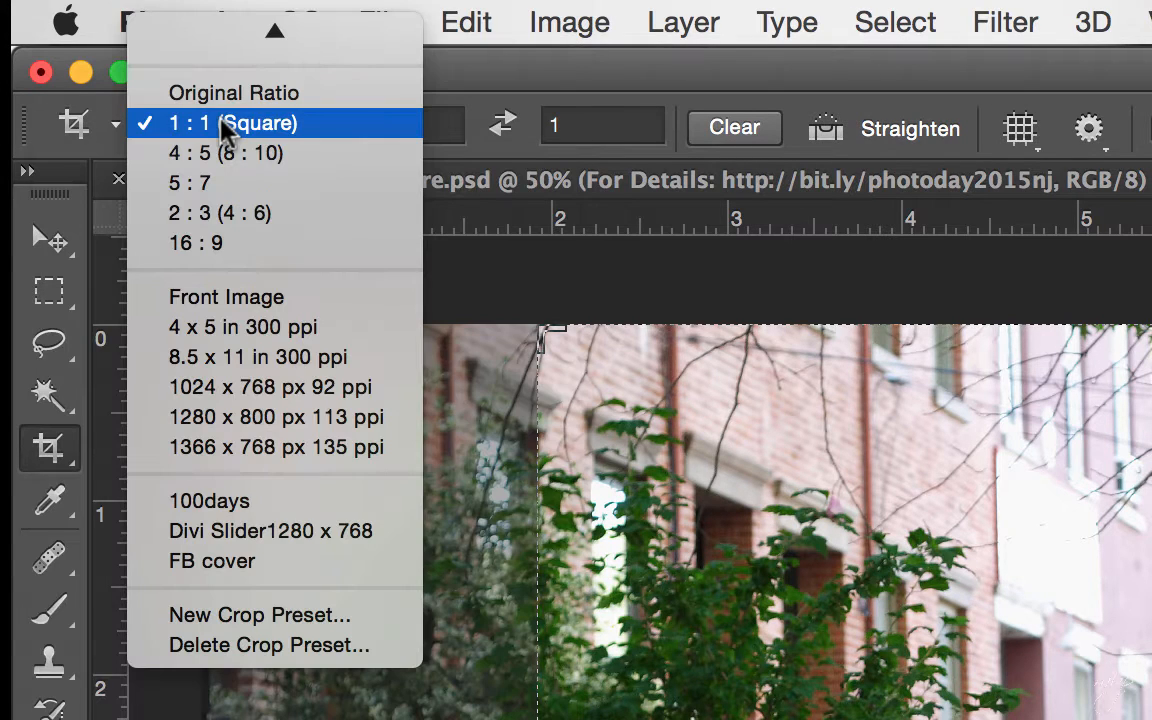
left_click(222, 125)
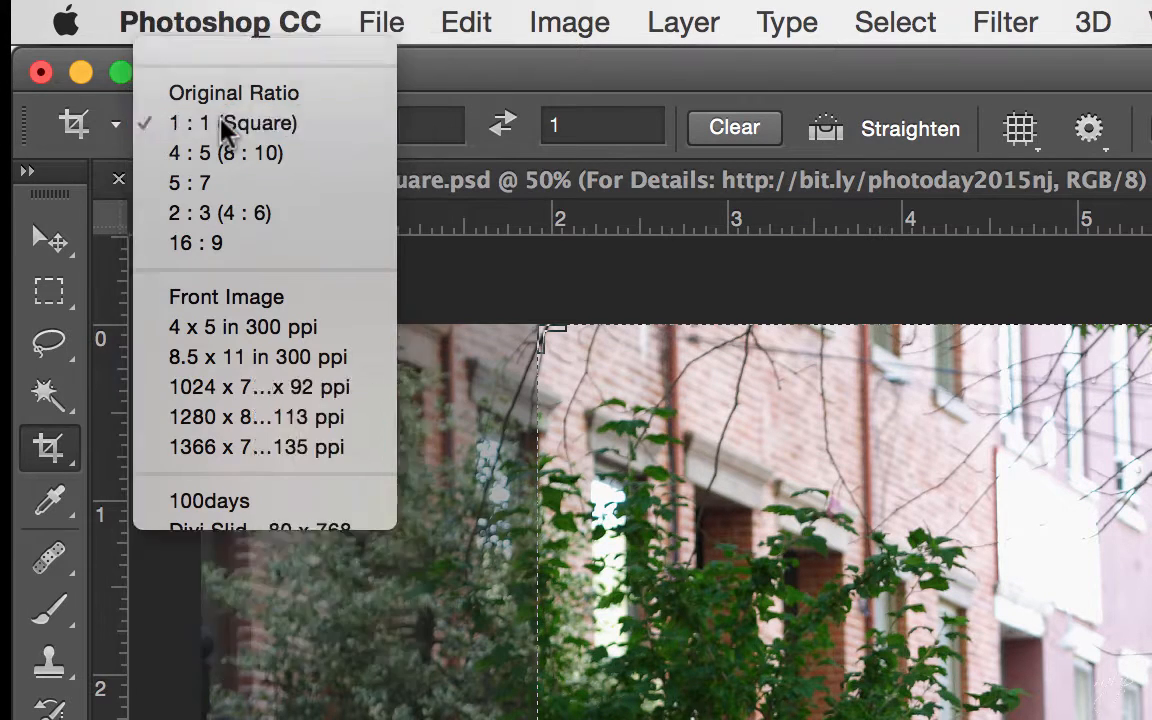
left_click(230, 128)
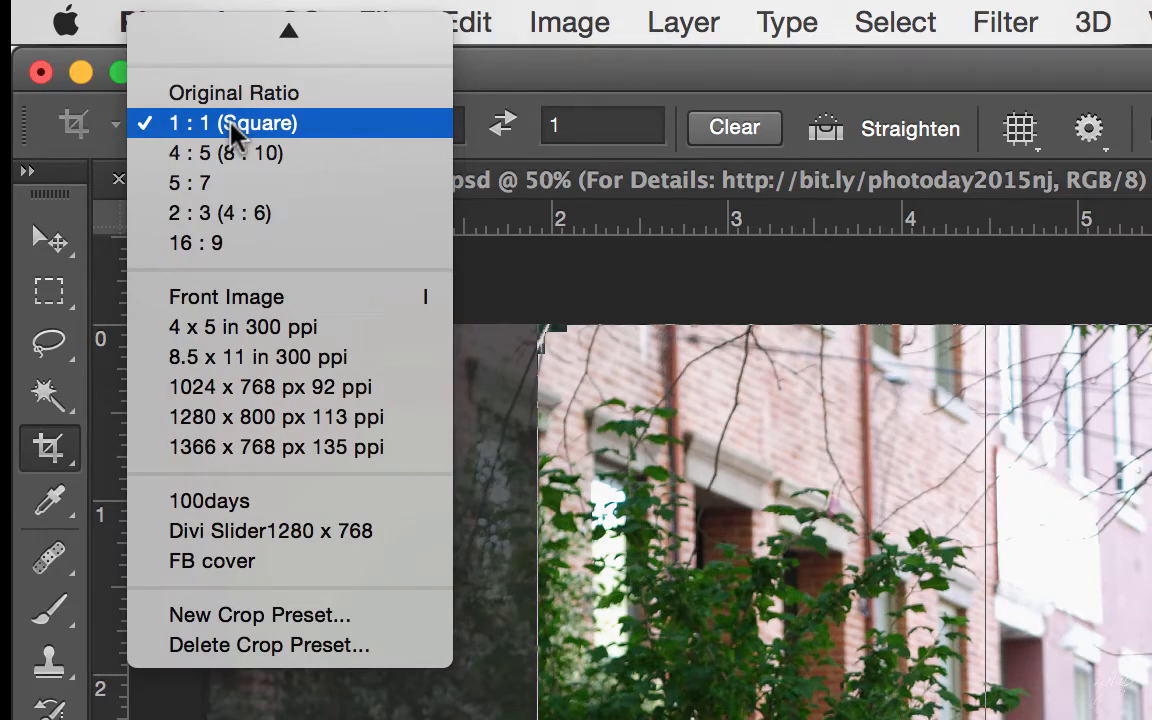
left_click(750, 385)
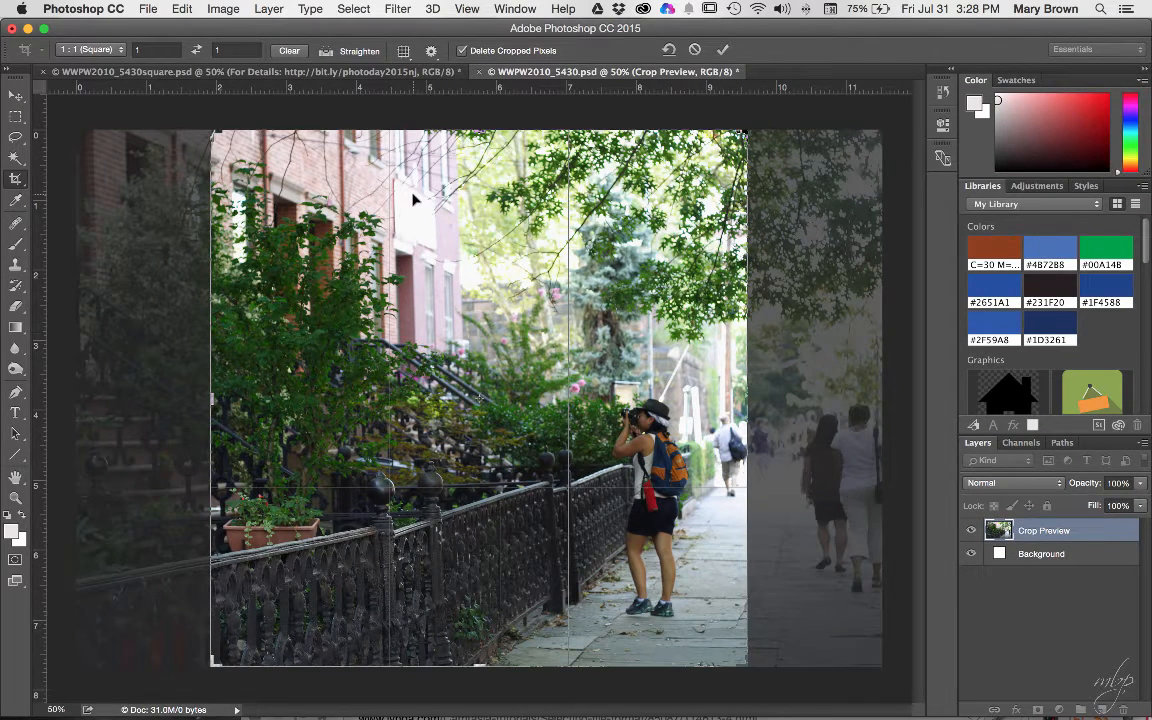
- Shift the photo left inside the square crop and apply the crop
left_click_drag(413, 199, 368, 199)
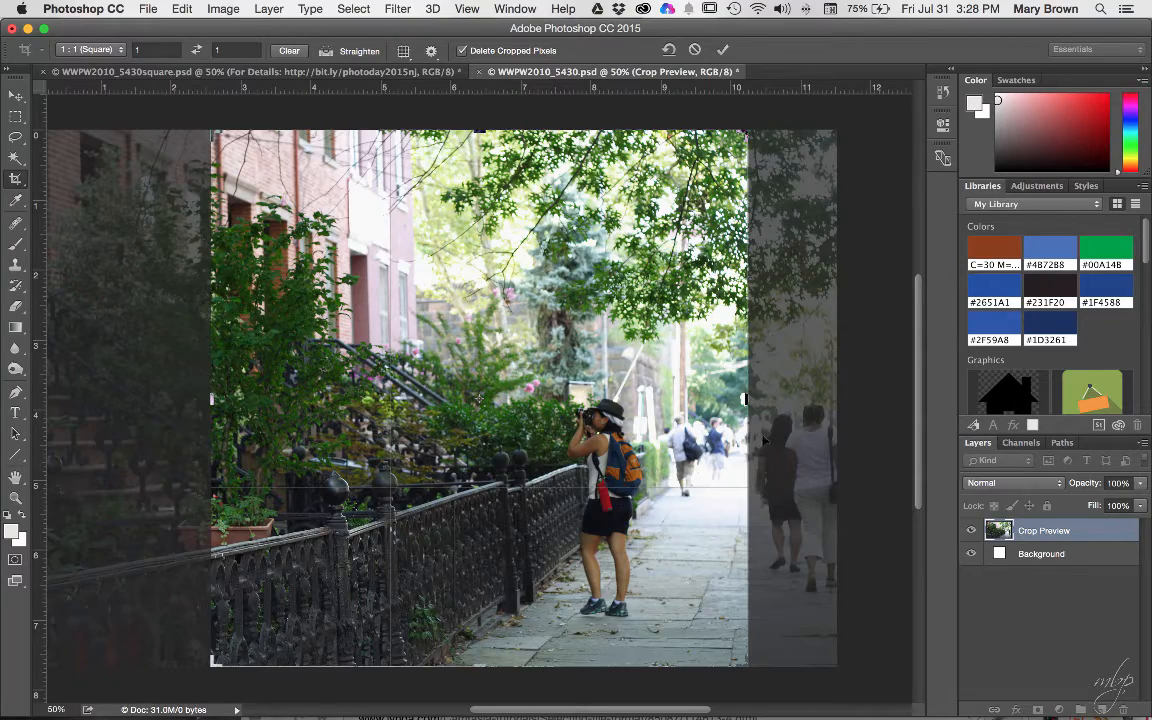
mouse_move(527, 482)
left_mouse_down()
mouse_move(473, 482)
mouse_move(510, 497)
left_mouse_up()
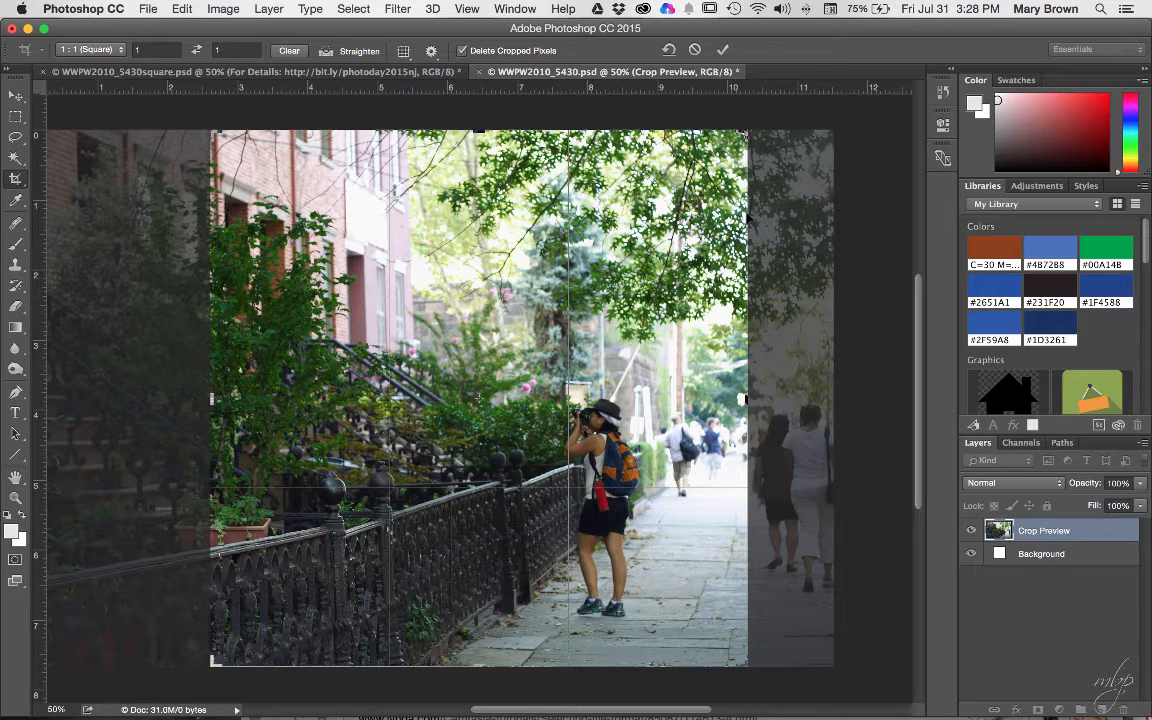
key("Return")
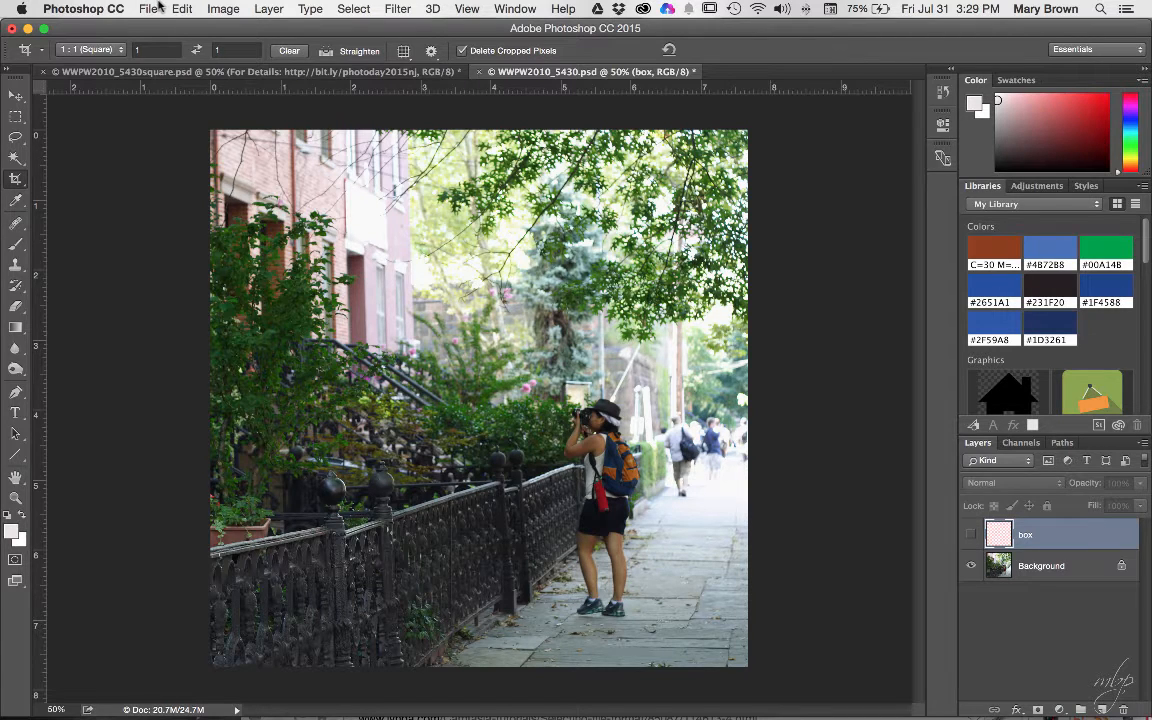
- Save the cropped photo as WWPW2010_5430sq.psd in the BFP photowalk folder, keeping layers
left_click(155, 7)
left_click(172, 174)
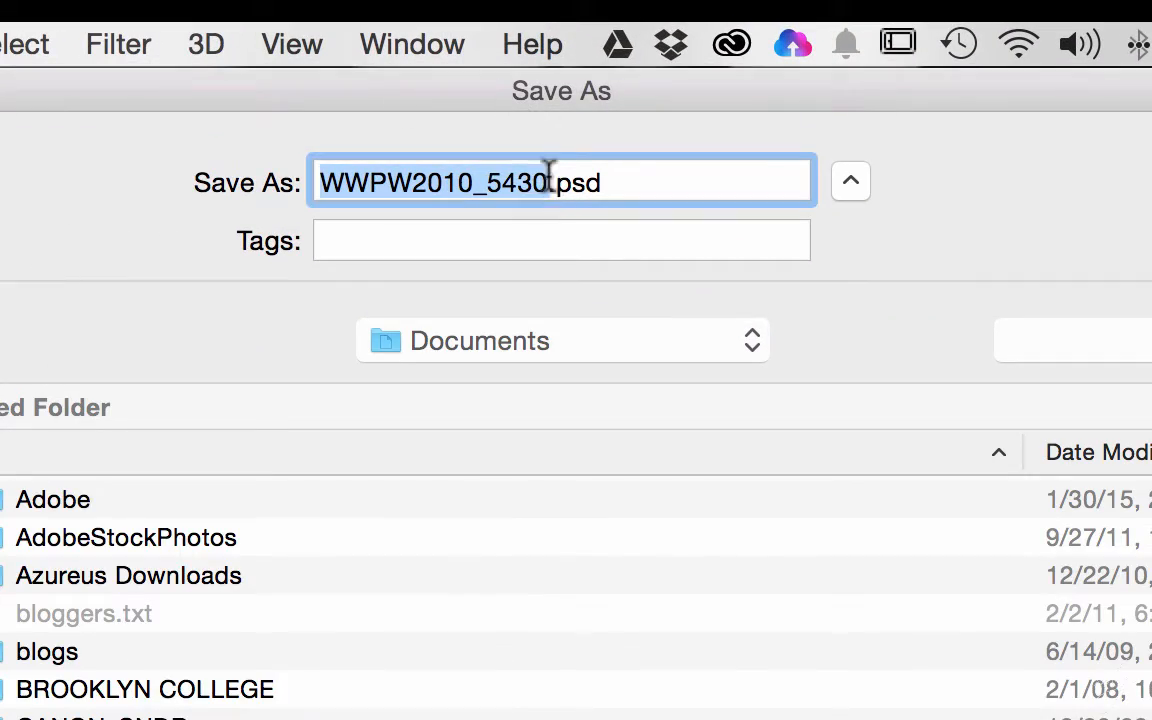
left_click(550, 180)
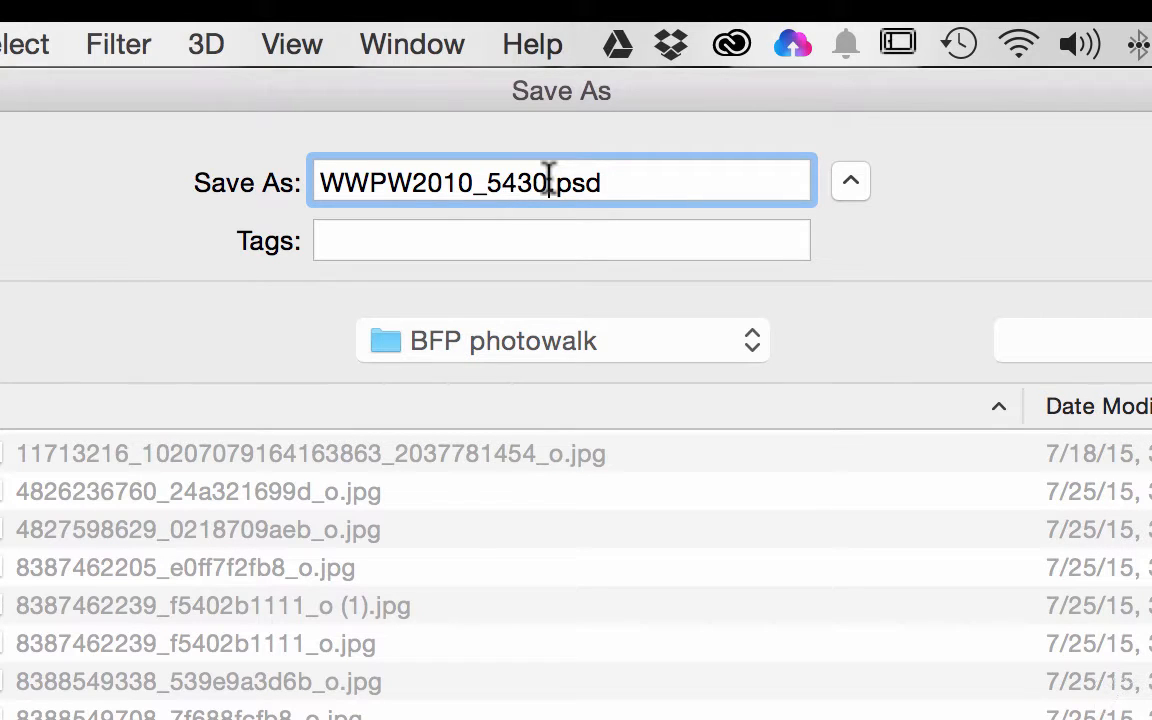
type("sq")
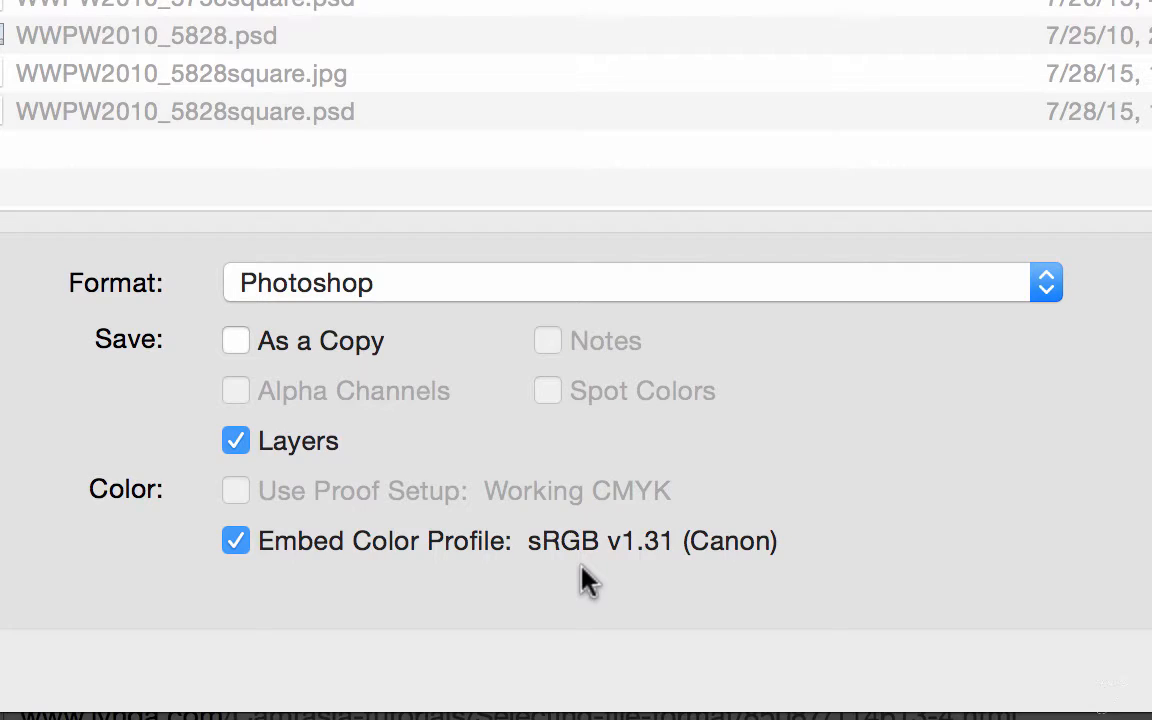
left_click(910, 700)
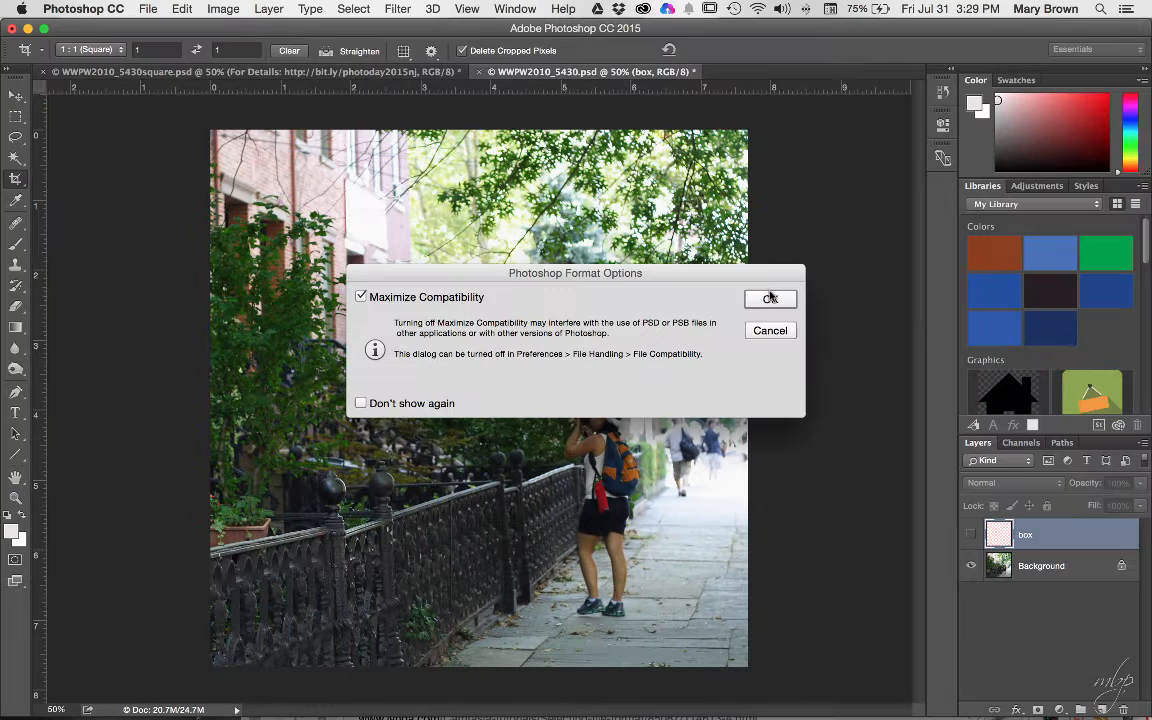
left_click(770, 298)
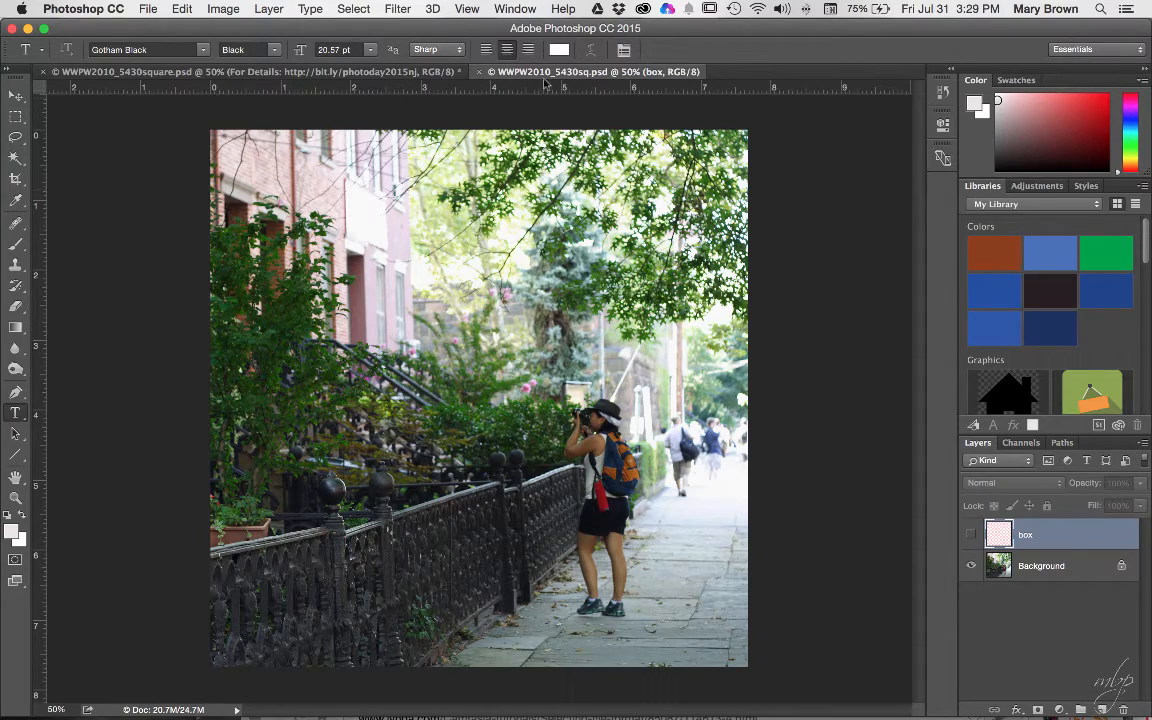
- Delete the 'box' layer so only Background remains, and open the text colour picker
left_click(1040, 566)
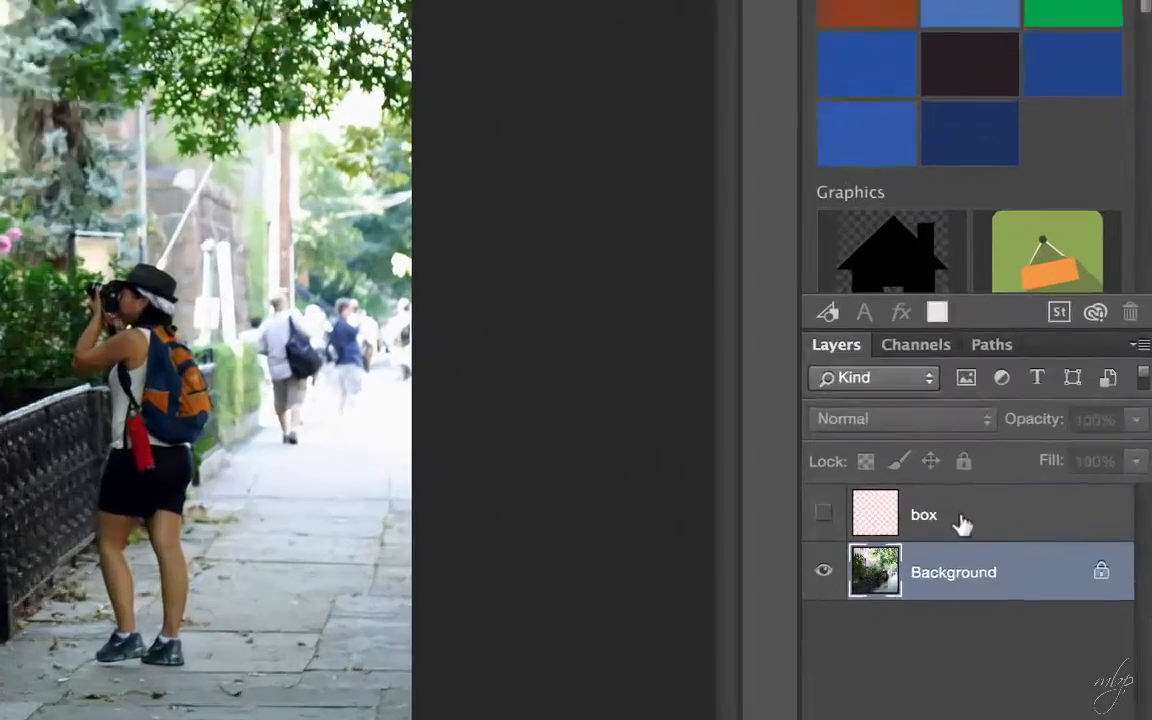
left_click(958, 524)
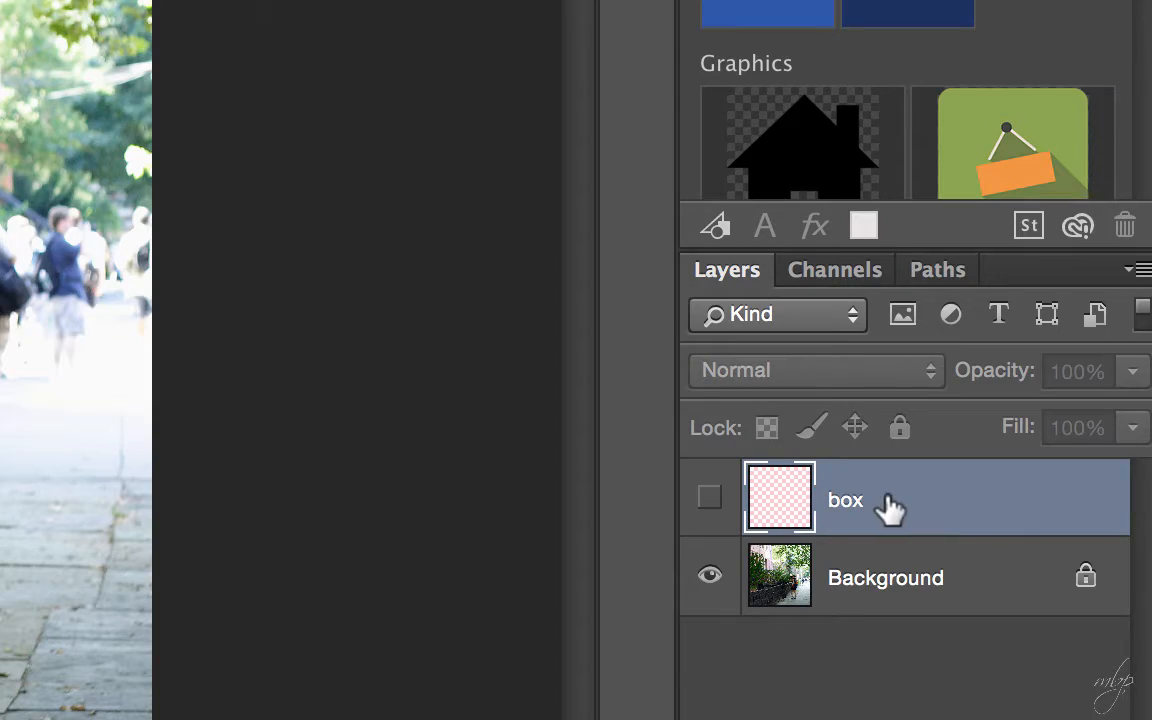
left_click(712, 502)
left_click(714, 505)
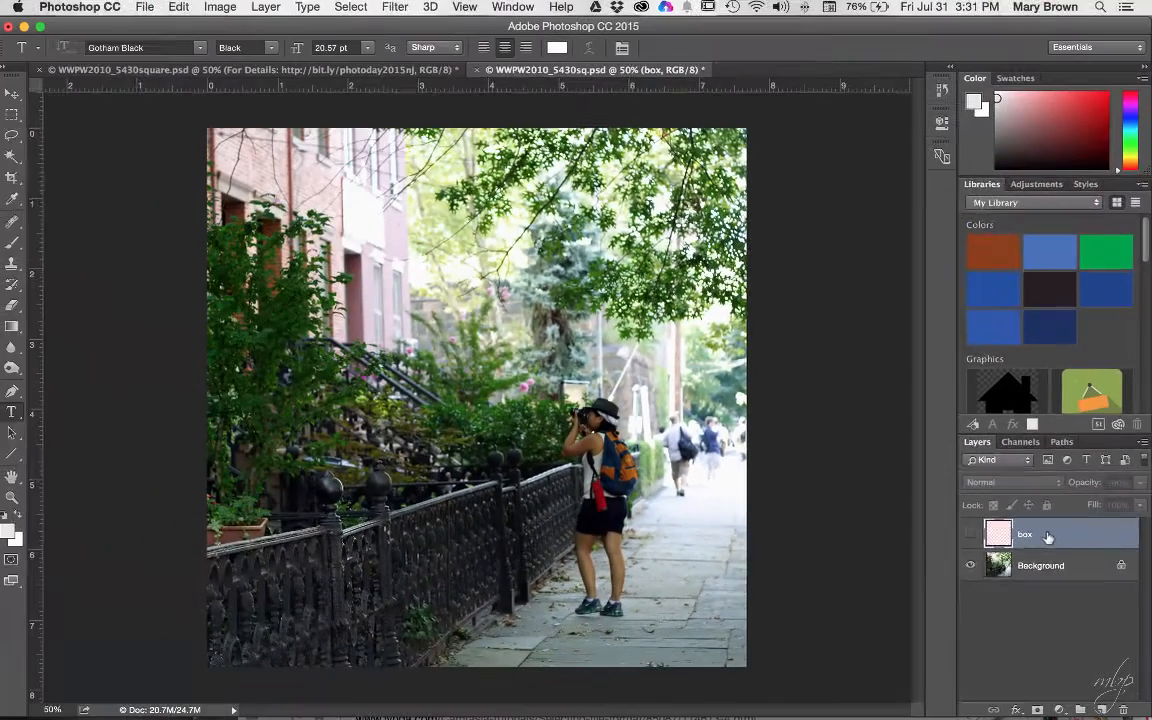
left_click_drag(900, 504, 1123, 709)
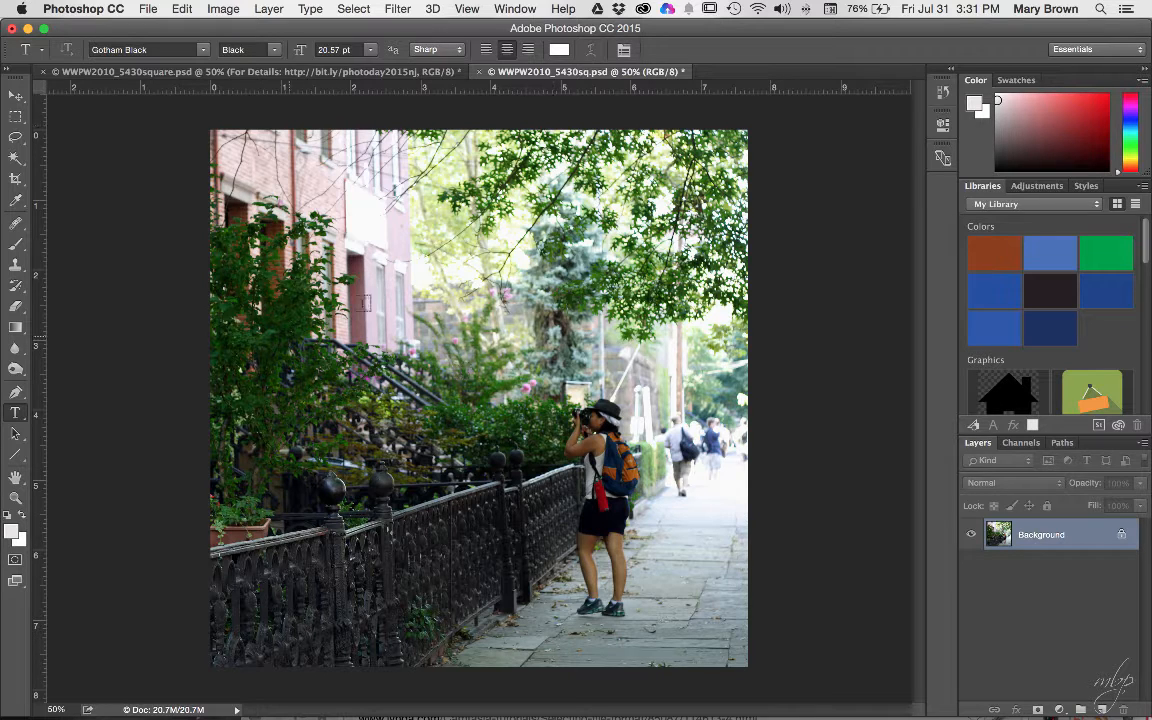
left_click(559, 50)
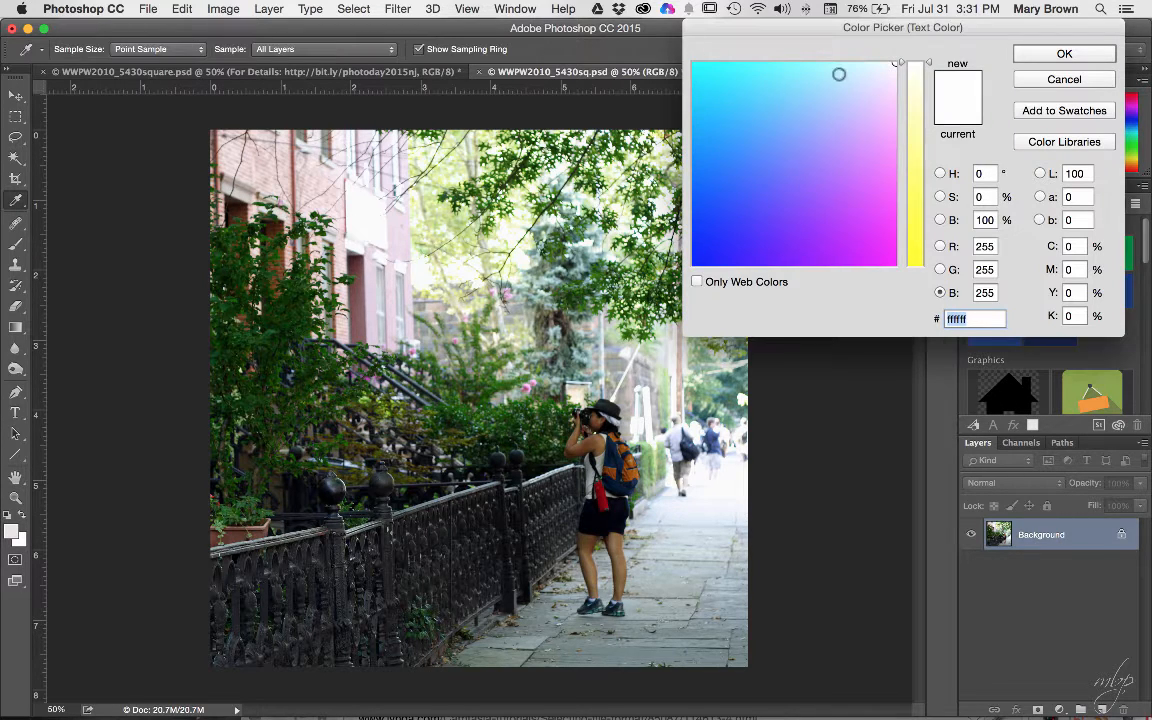
- Set the text colour to pure white (ffffff)
left_click(894, 56)
left_click(898, 62)
left_click(1060, 55)
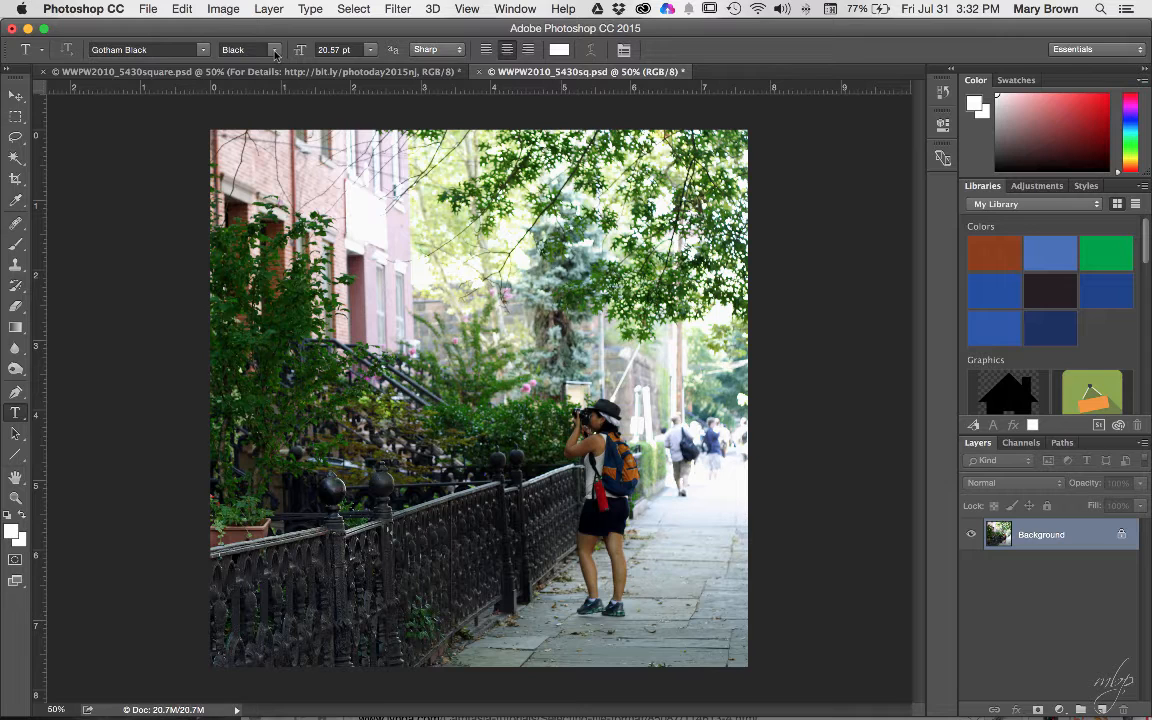
- Keep the type font as Gotham Black in the Black weight at 20.57 pt
left_click(97, 46)
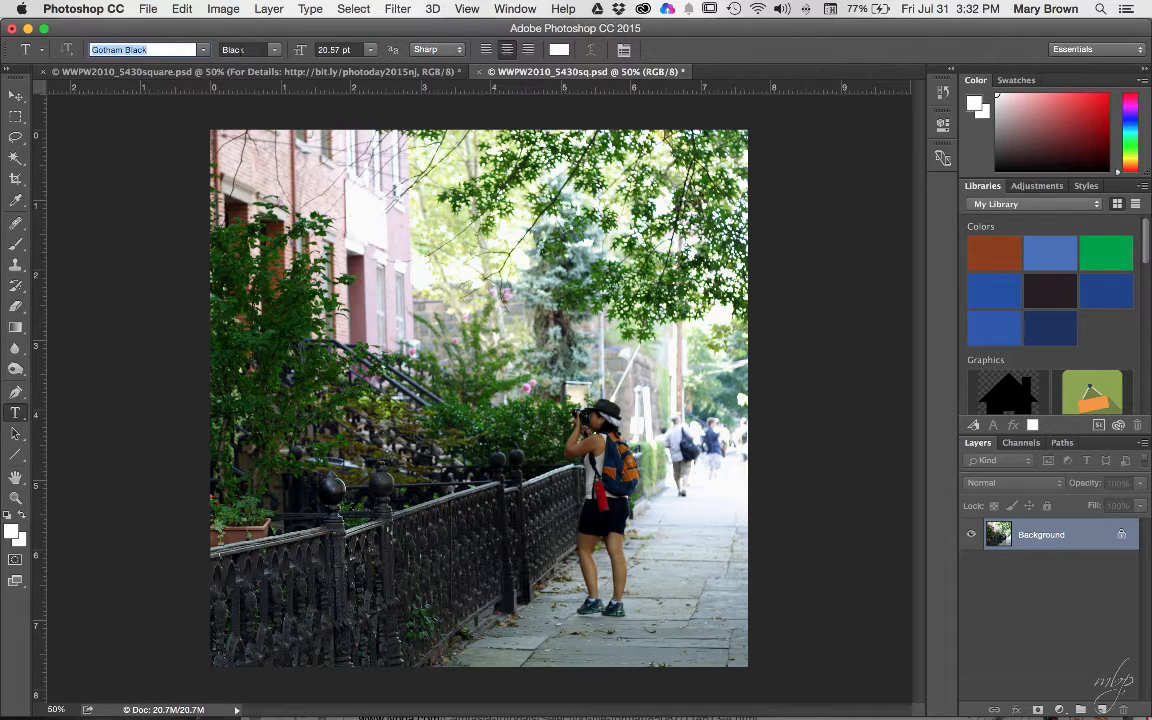
left_click(248, 49)
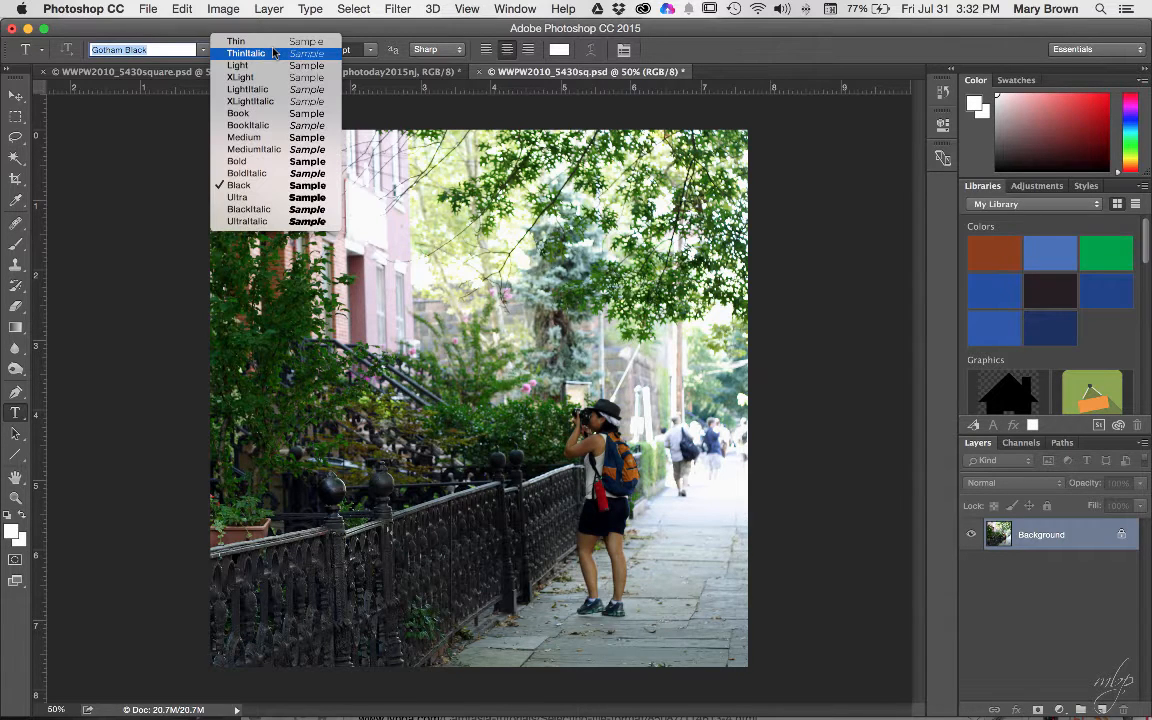
left_click(262, 185)
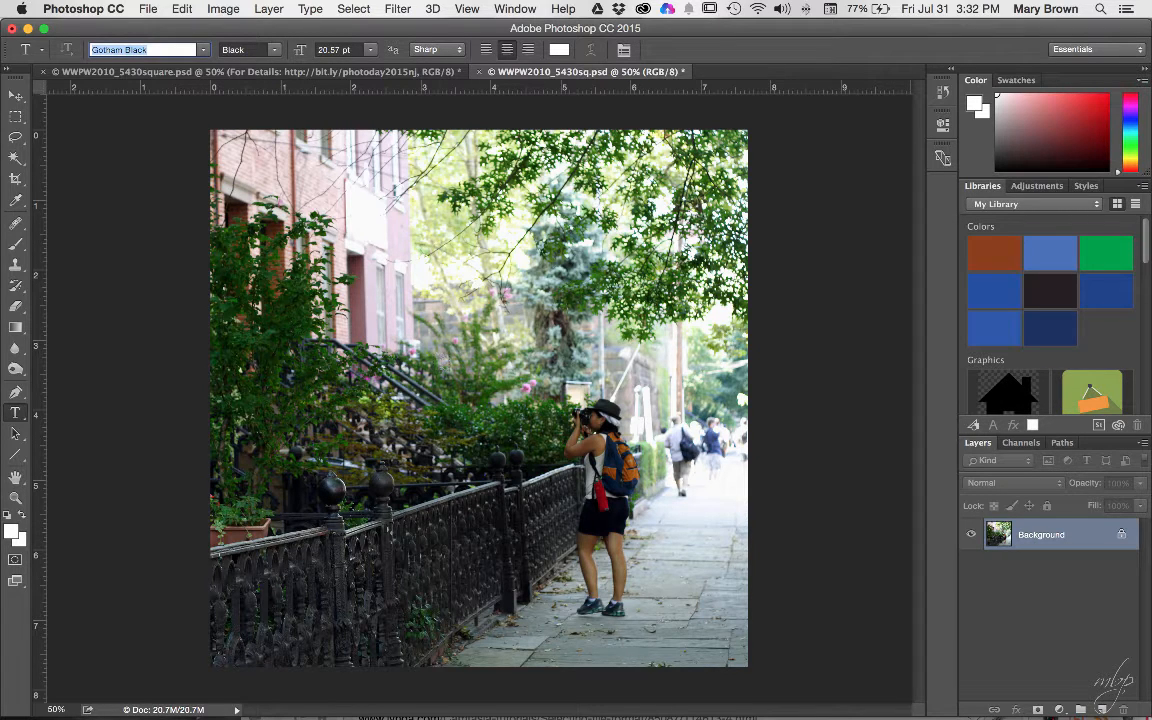
- Copy the four photo-walk title lines from the TextEdit notes and return to Photoshop
mouse_move(832, 714)
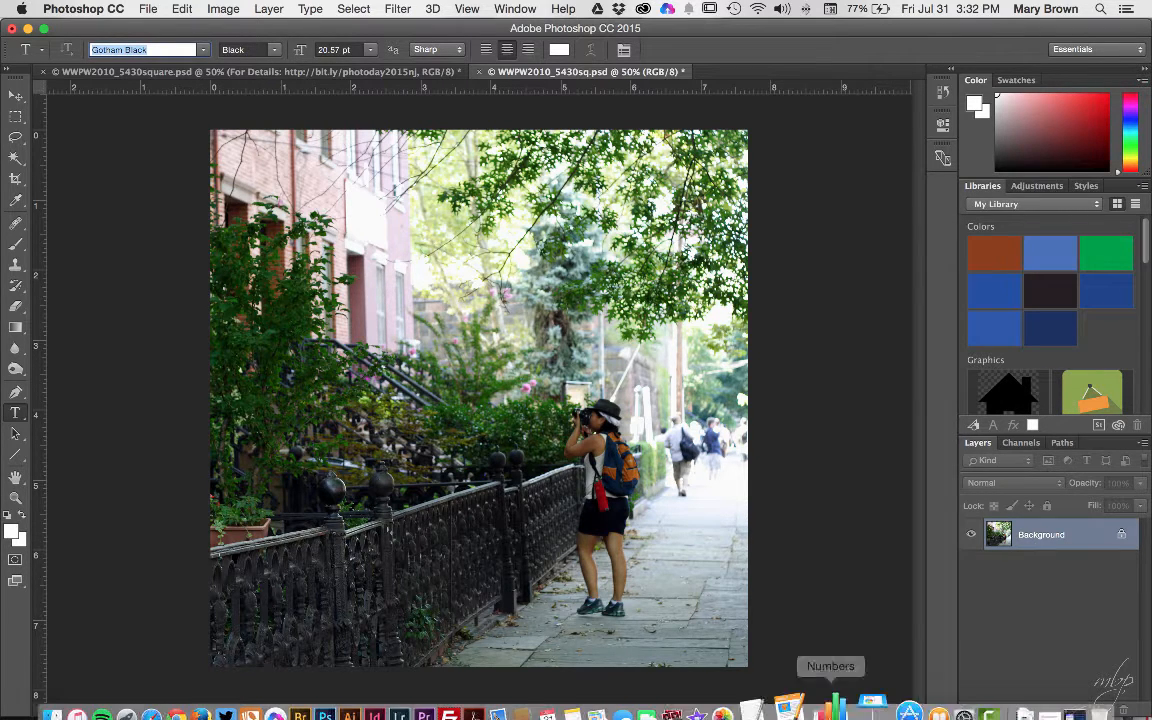
left_click(783, 703)
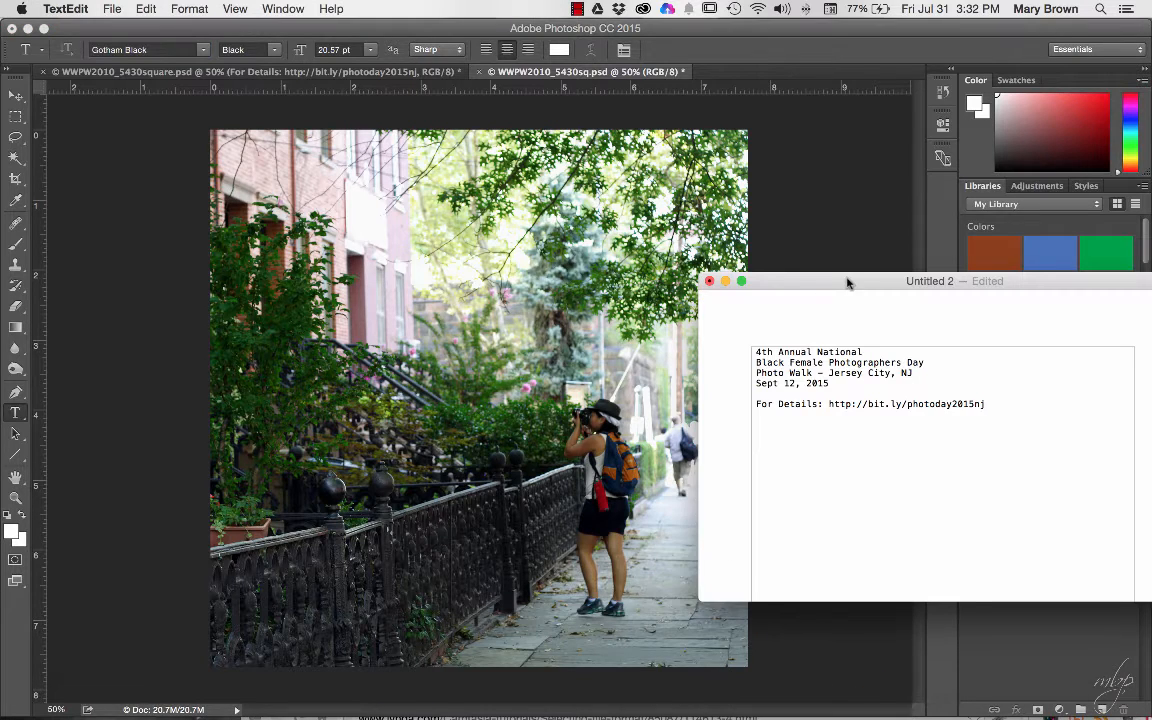
mouse_move(819, 276)
left_mouse_down()
mouse_move(790, 281)
mouse_move(771, 249)
mouse_move(838, 262)
left_mouse_up()
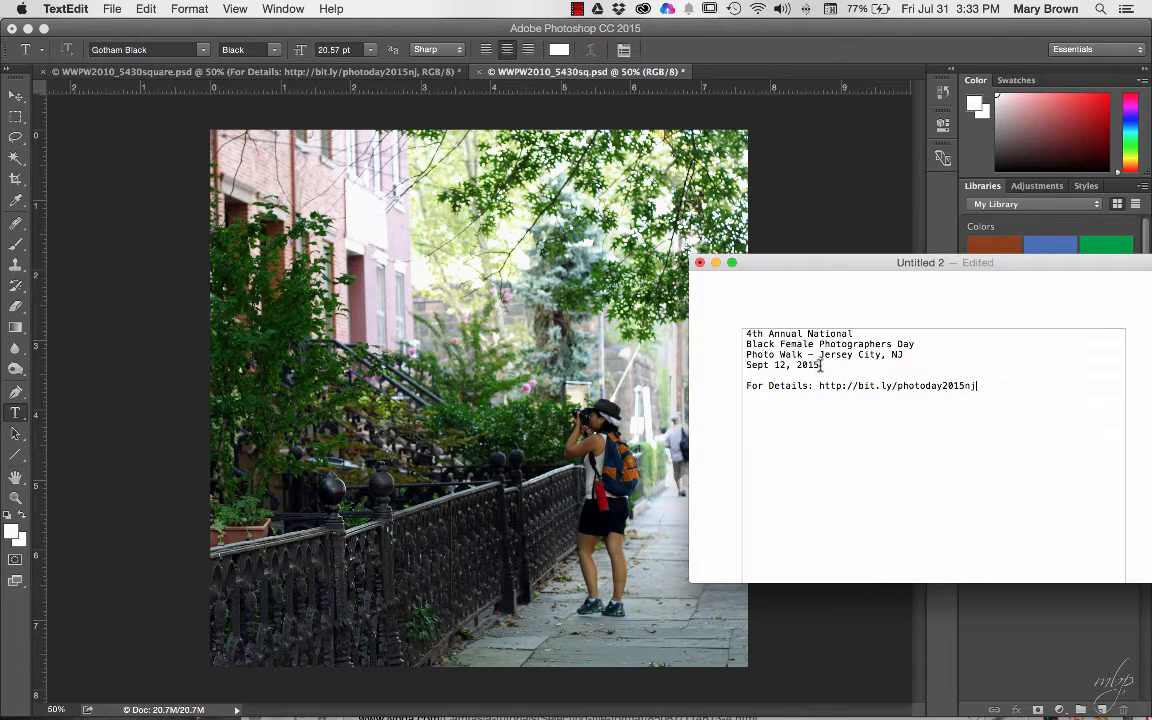
left_click_drag(821, 365, 739, 330)
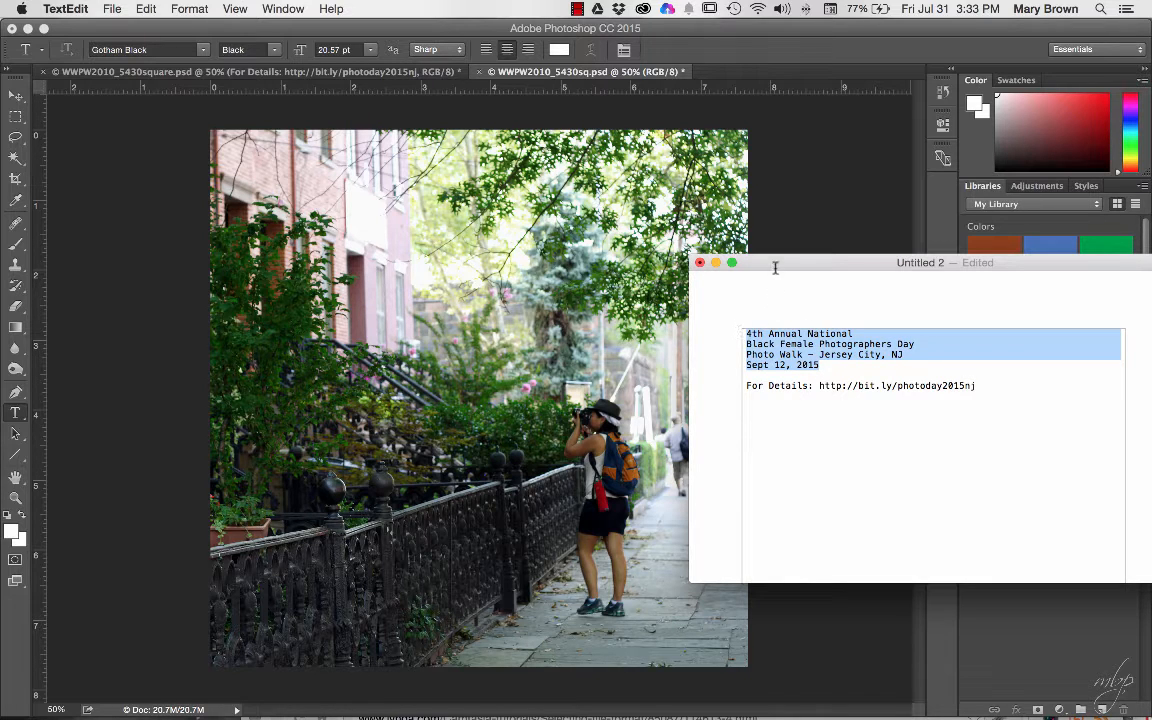
left_click_drag(774, 264, 884, 370)
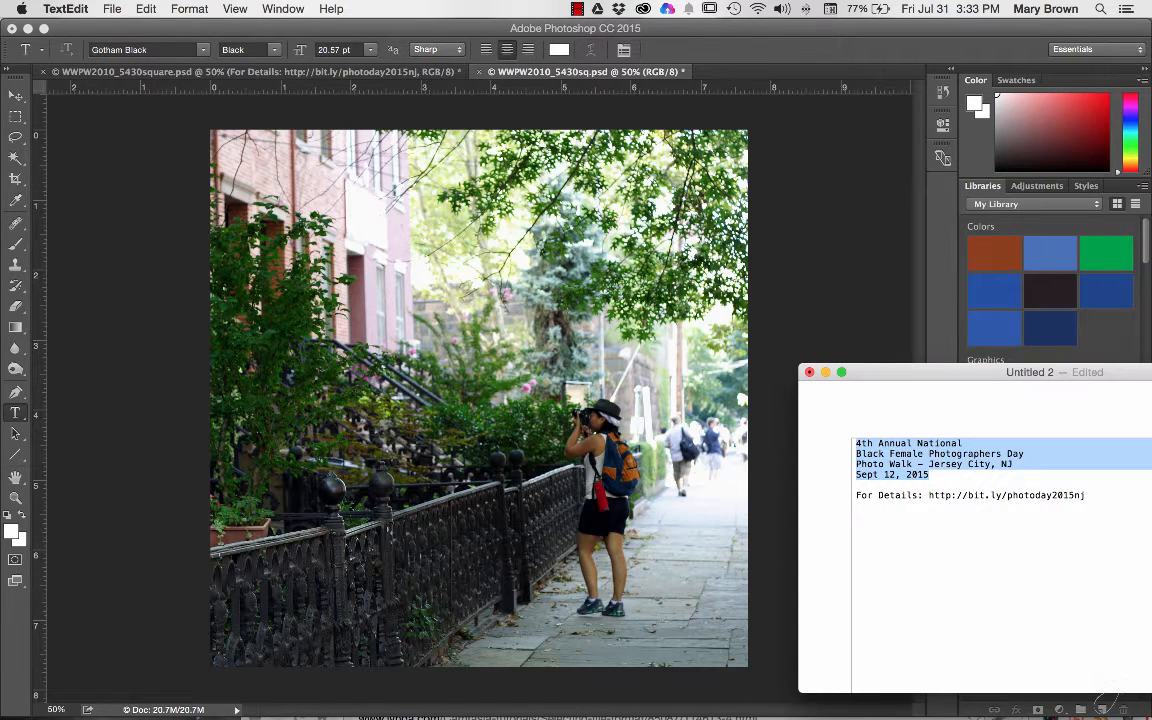
key("super+Tab")
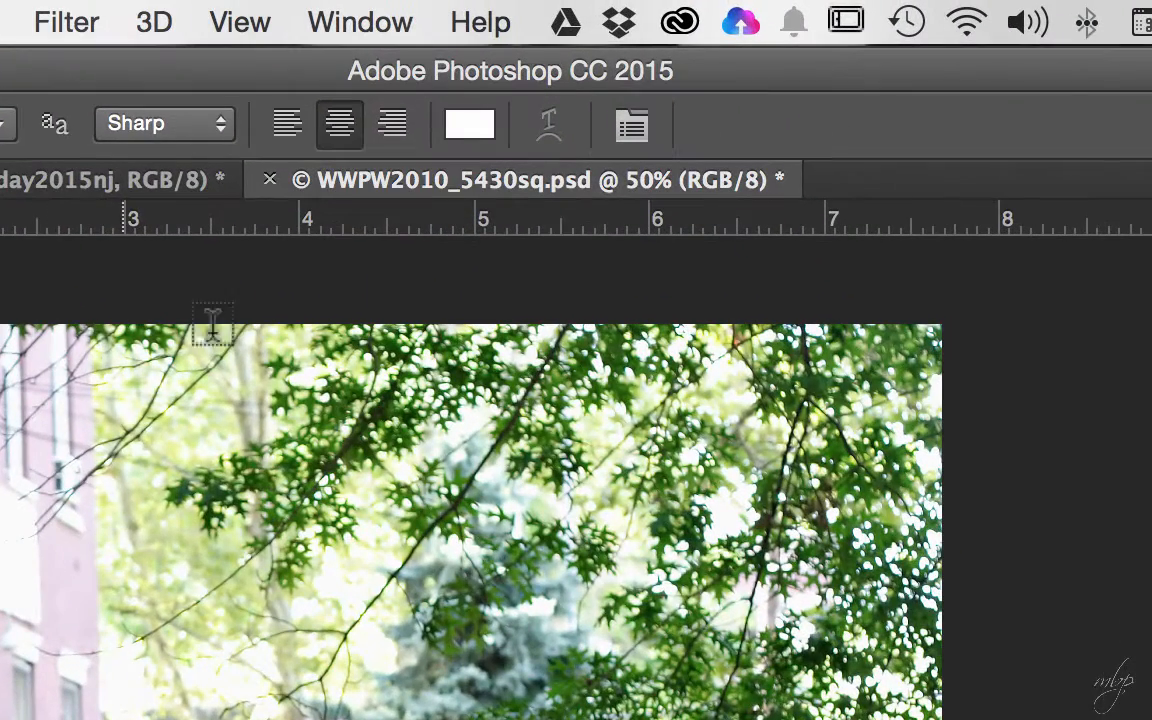
- Paste the four title lines as left-aligned white text on the photo's lower left and commit
left_click(285, 140)
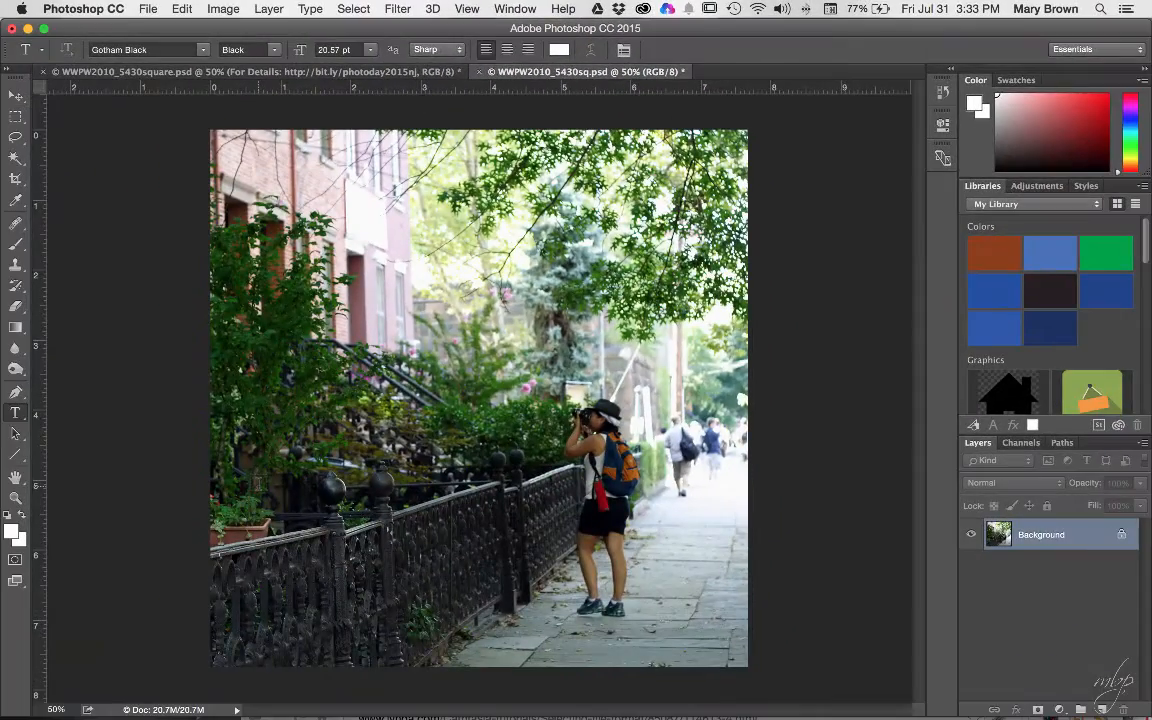
left_click(258, 485)
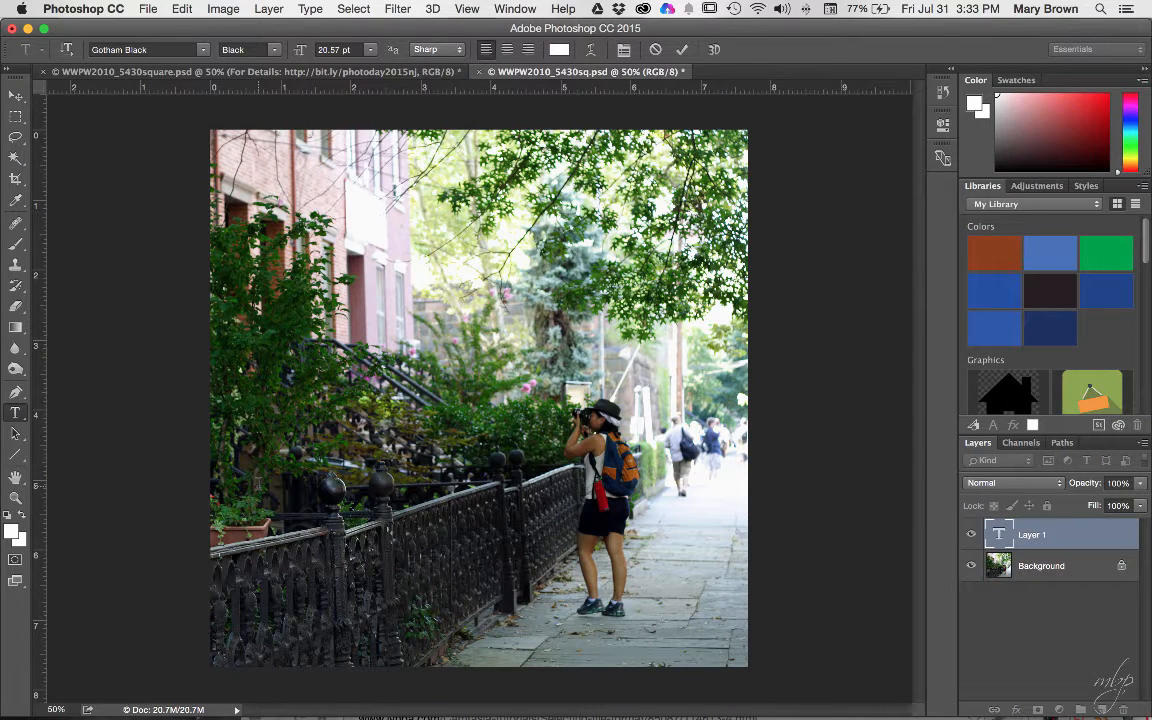
key("super+v")
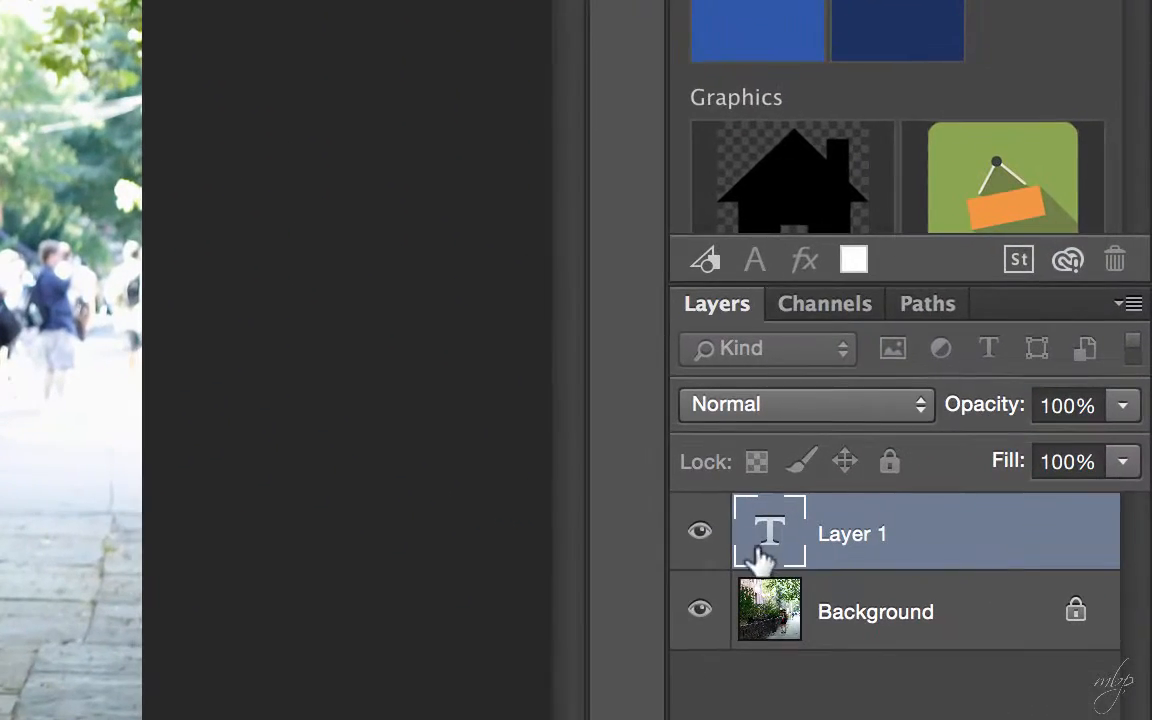
left_click(870, 538)
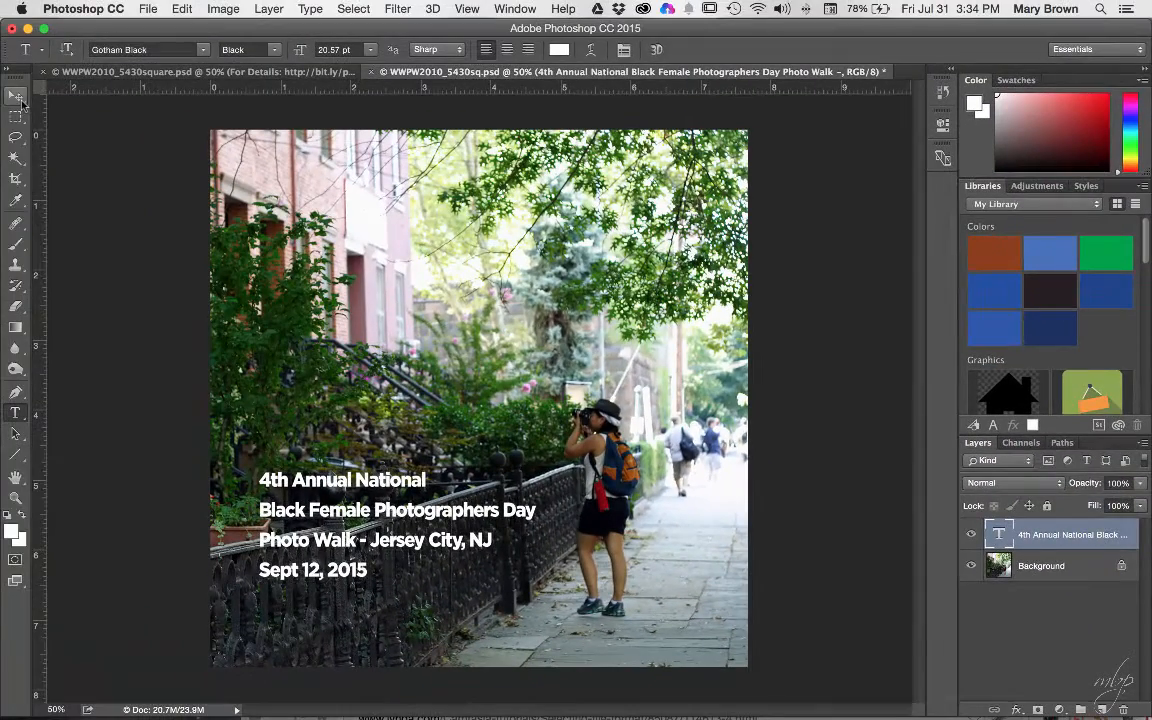
- Drag the caption layer down and toward the left edge with the Move tool
left_click(16, 96)
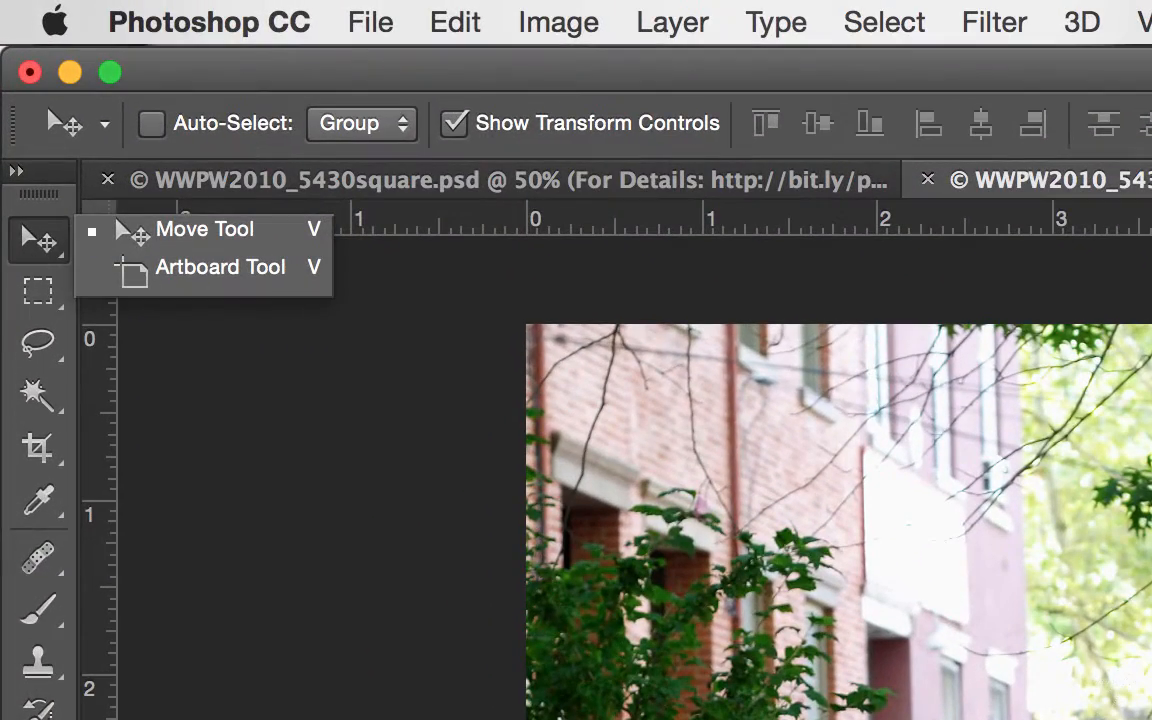
key("Escape")
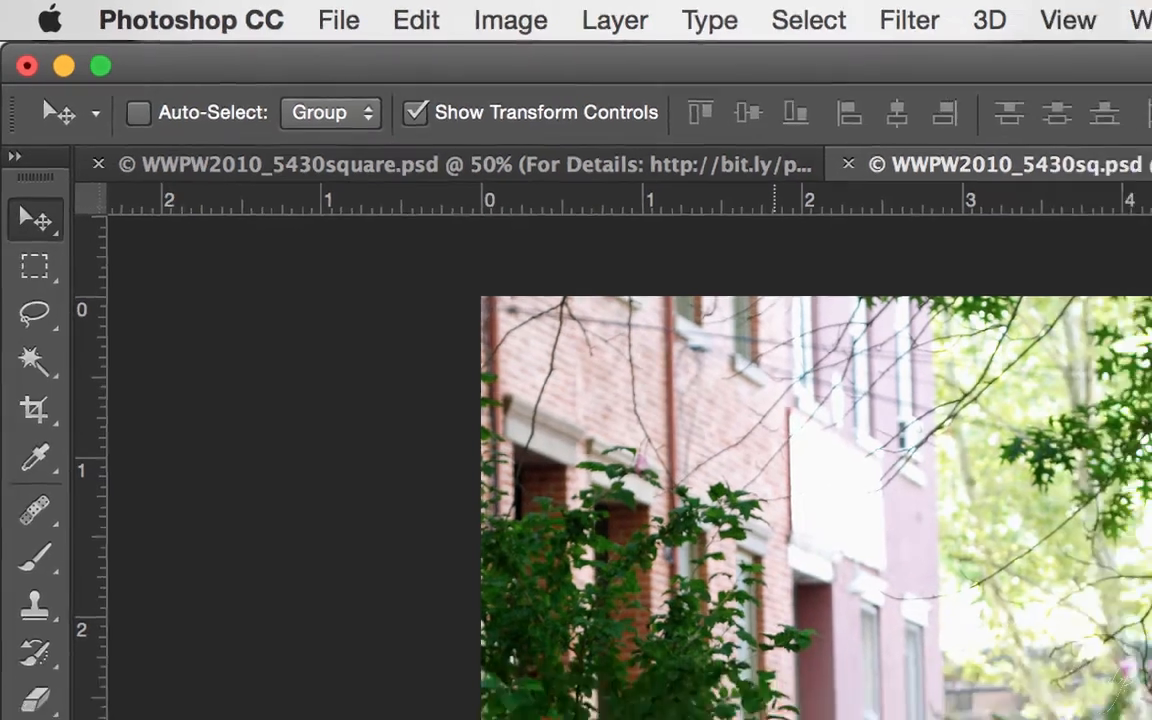
left_click_drag(396, 593, 333, 537)
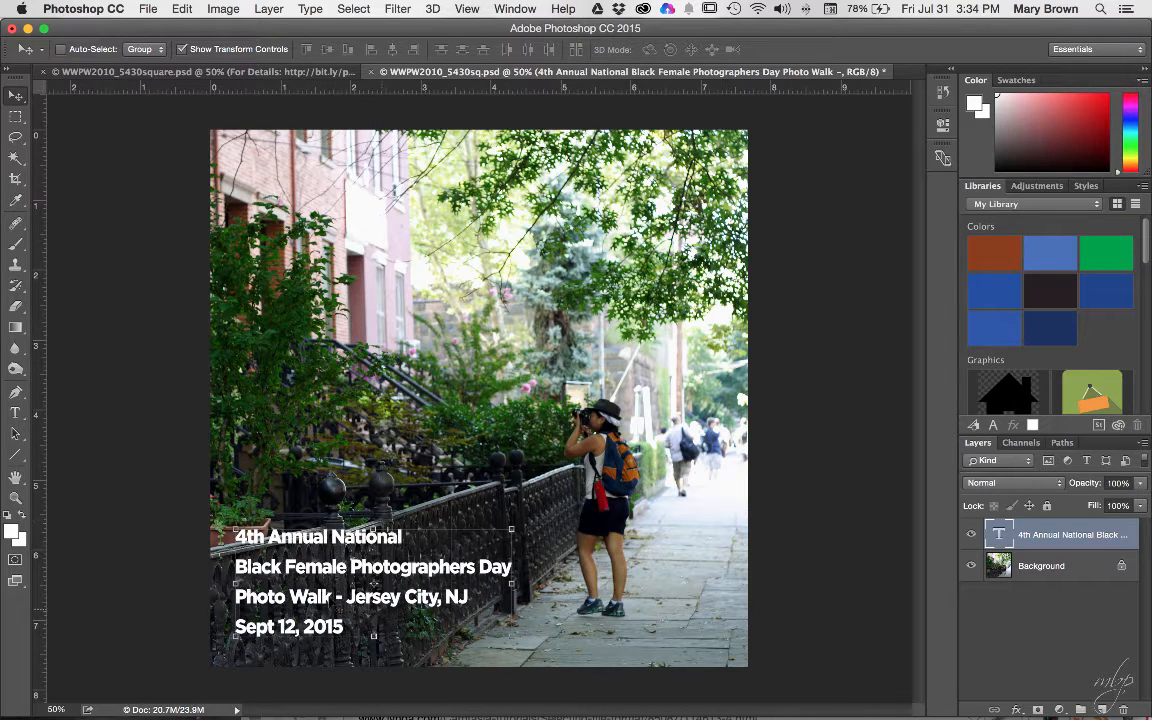
left_click(15, 412)
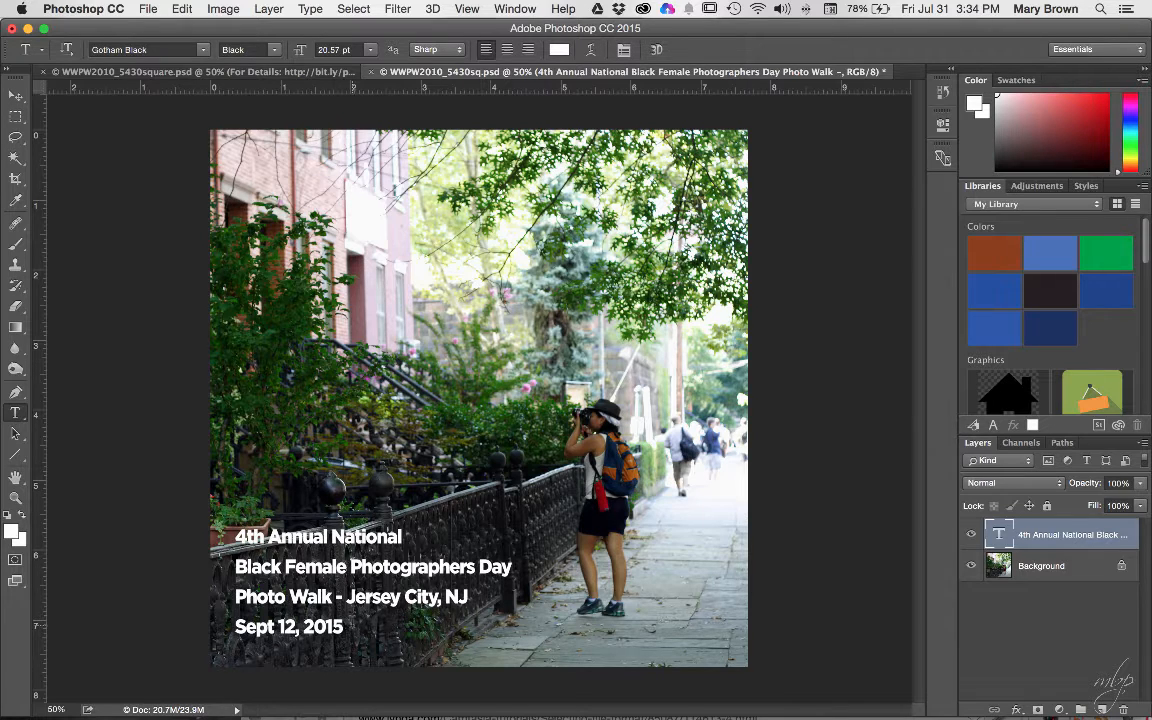
left_click_drag(330, 627, 212, 478)
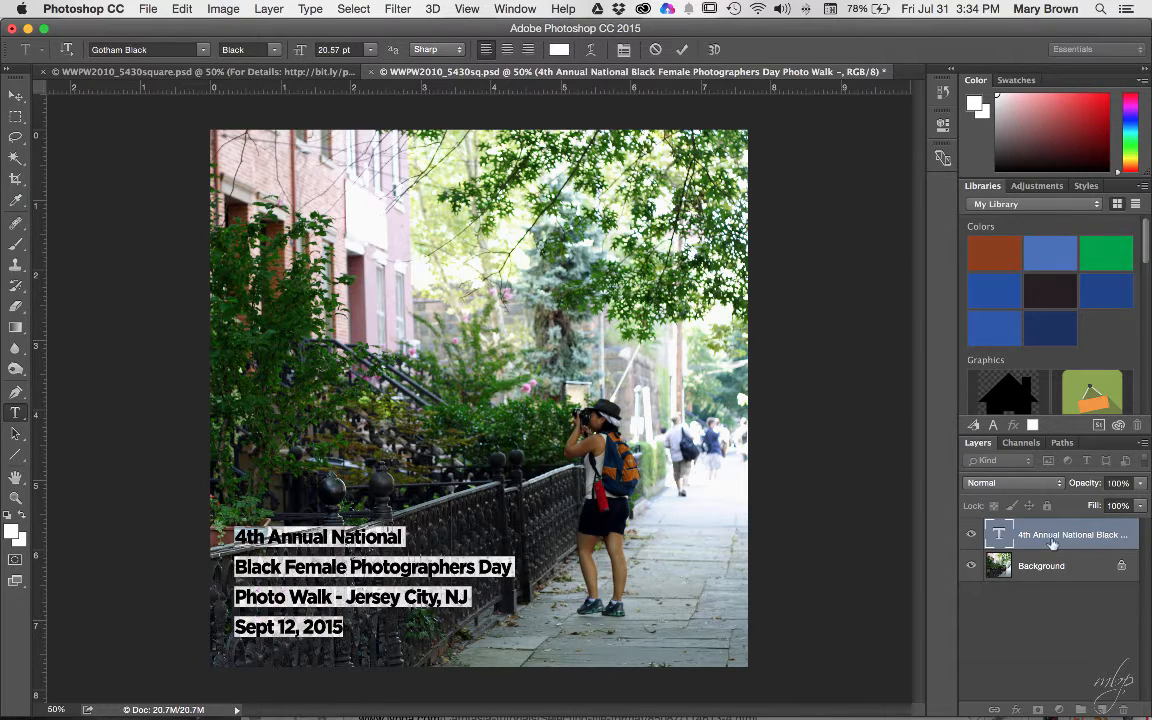
left_click(1066, 606)
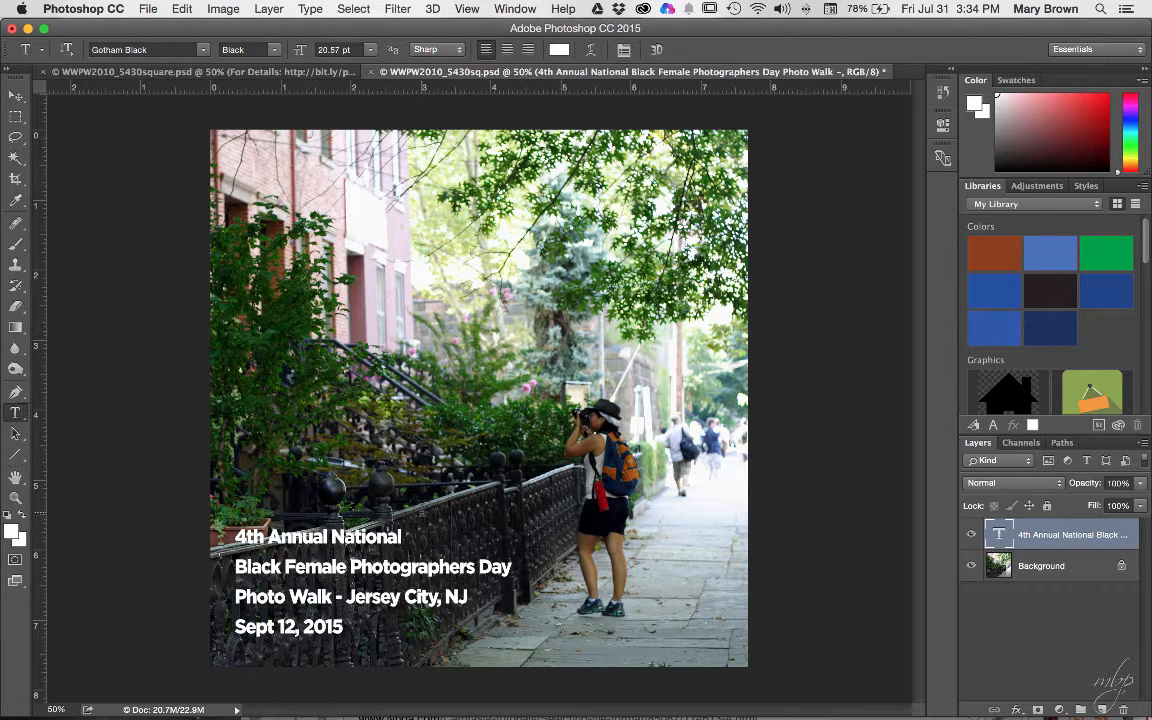
left_click(382, 460)
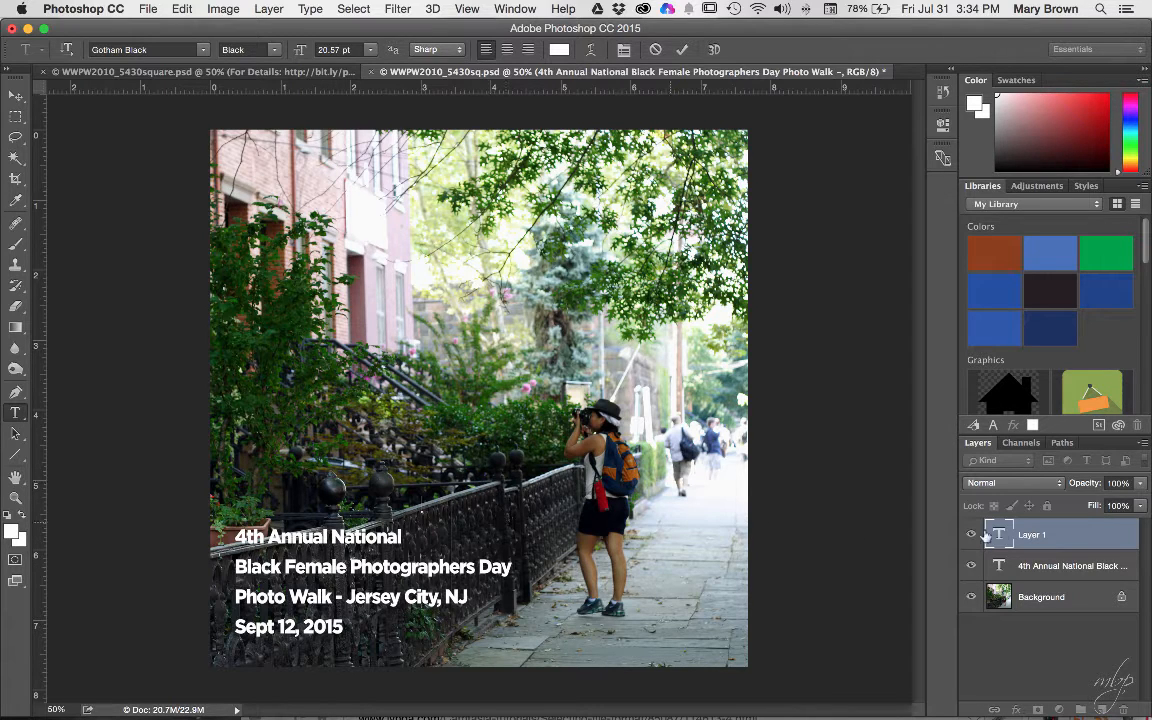
left_click(1053, 534)
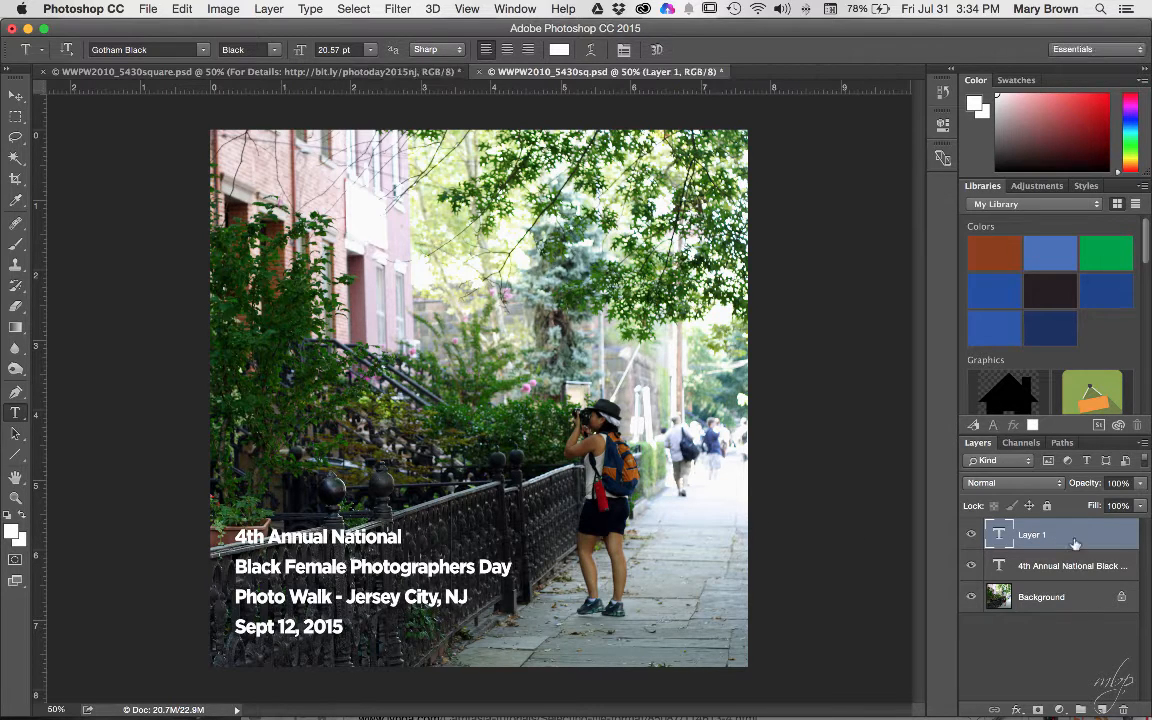
left_click_drag(1111, 604, 1124, 709)
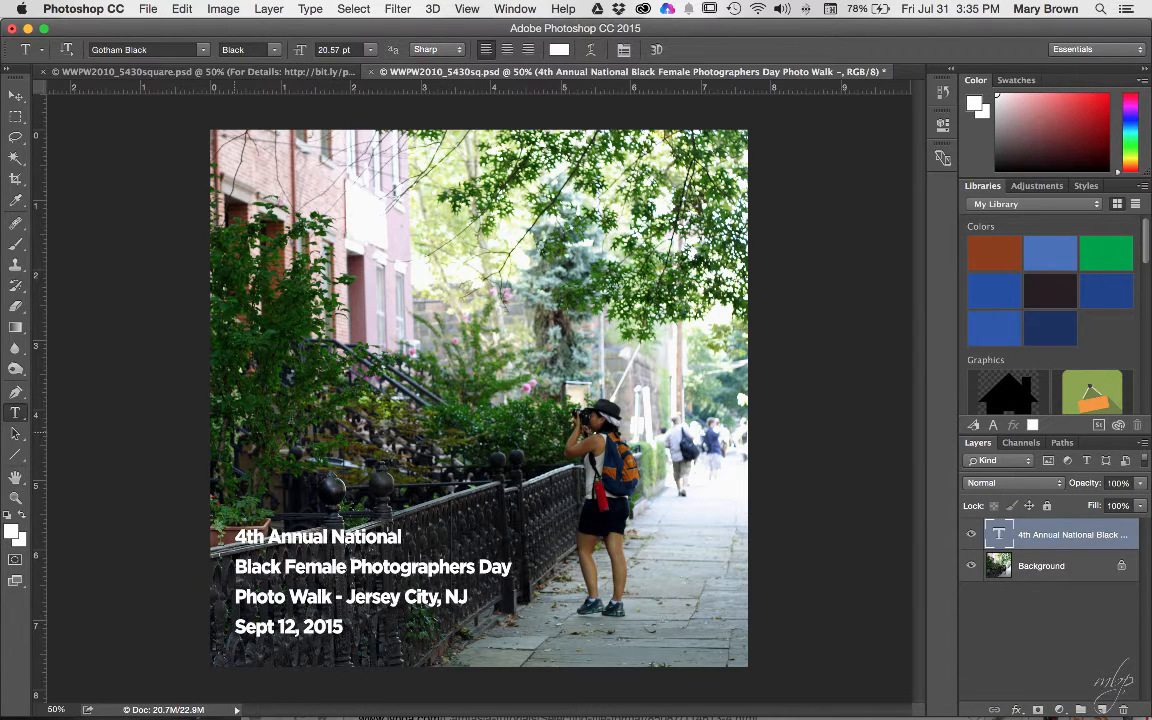
left_click(15, 412)
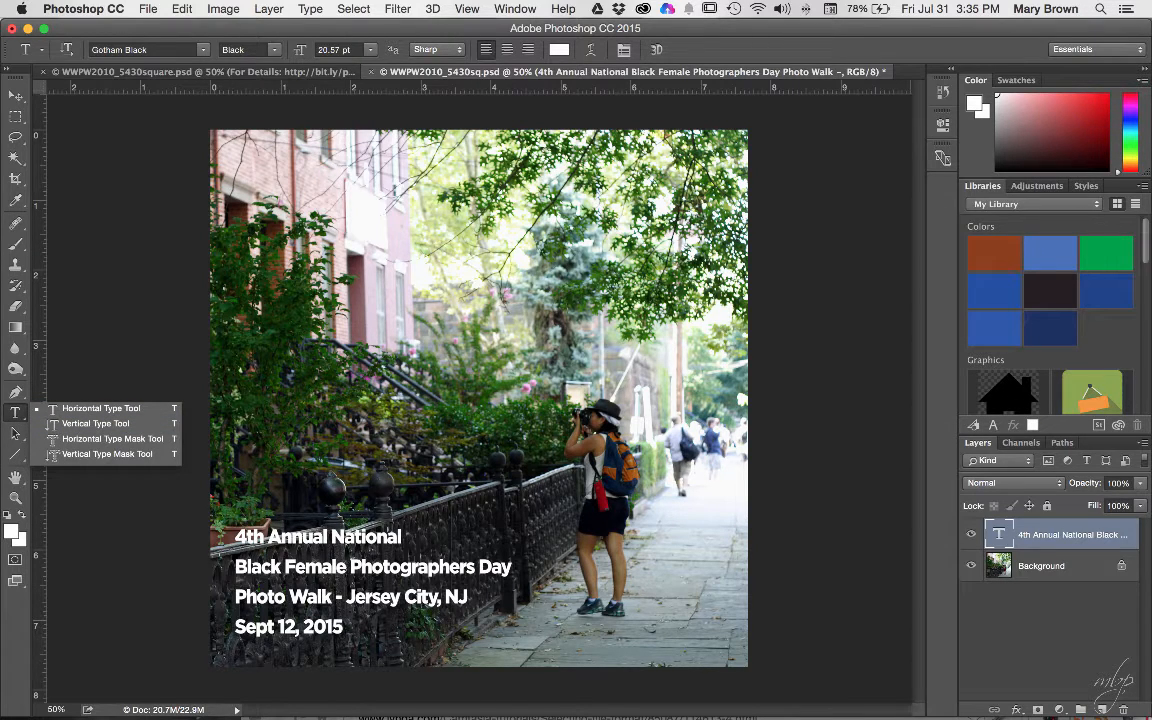
left_click(343, 630)
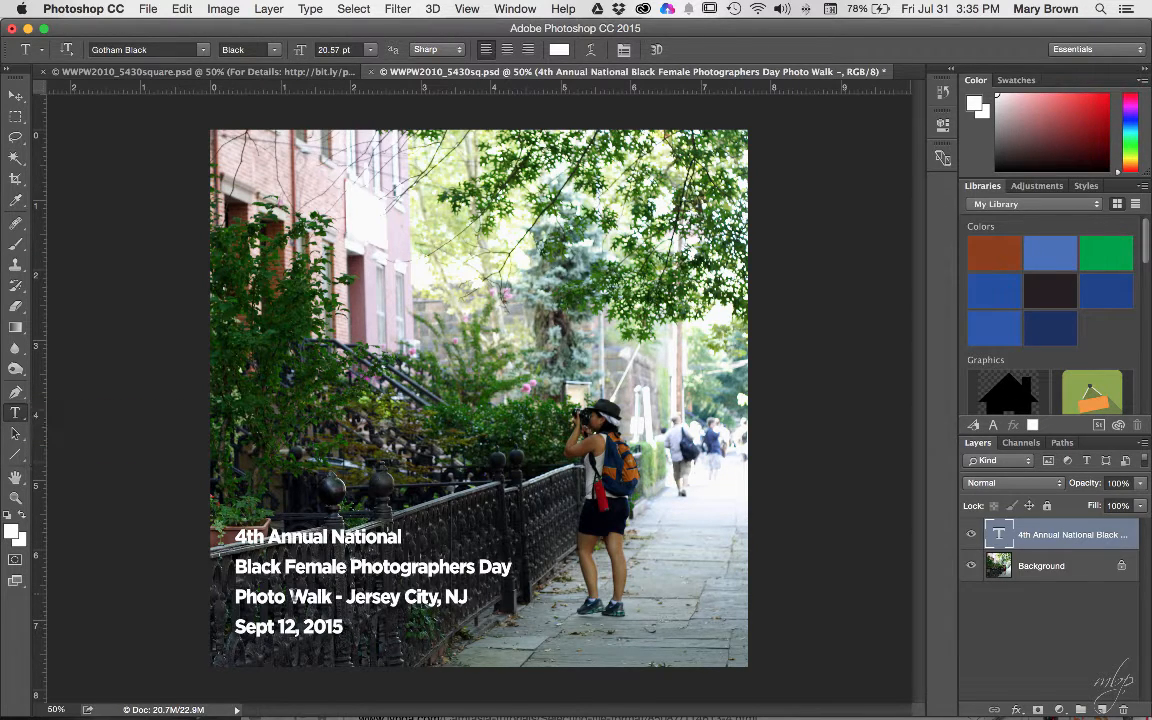
left_click(343, 628)
key("super+a")
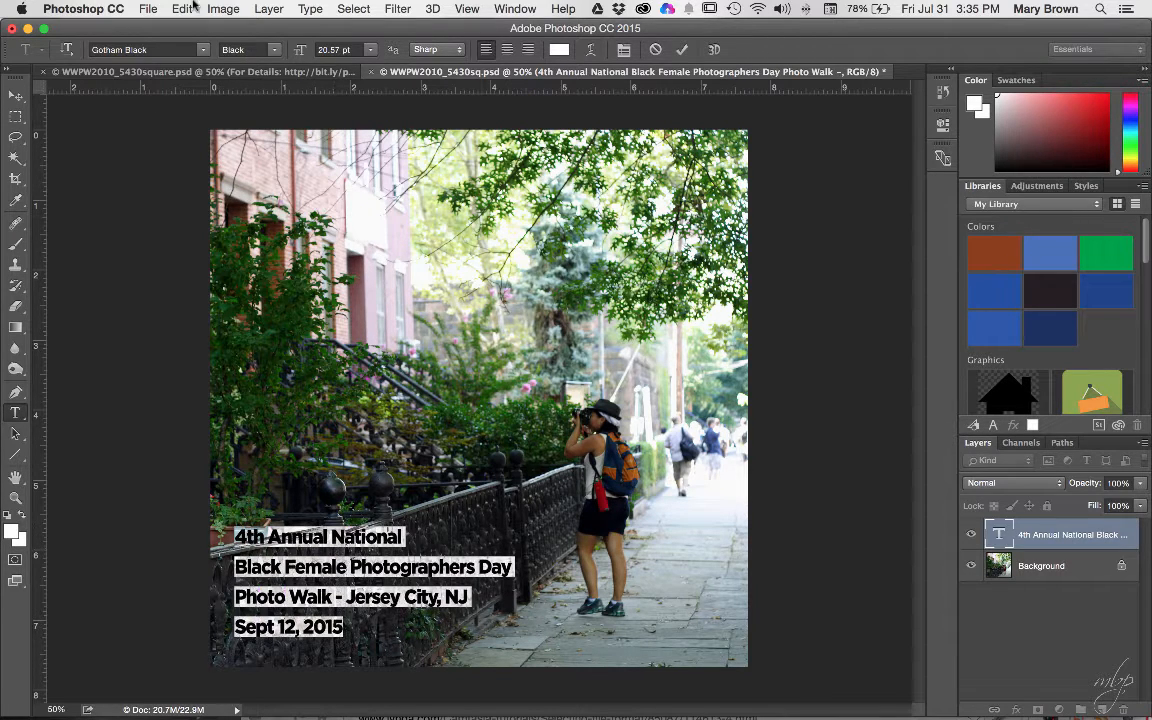
- Try 30 pt and 24 pt on the caption, settle on 28 pt, and commit the text
left_click(370, 52)
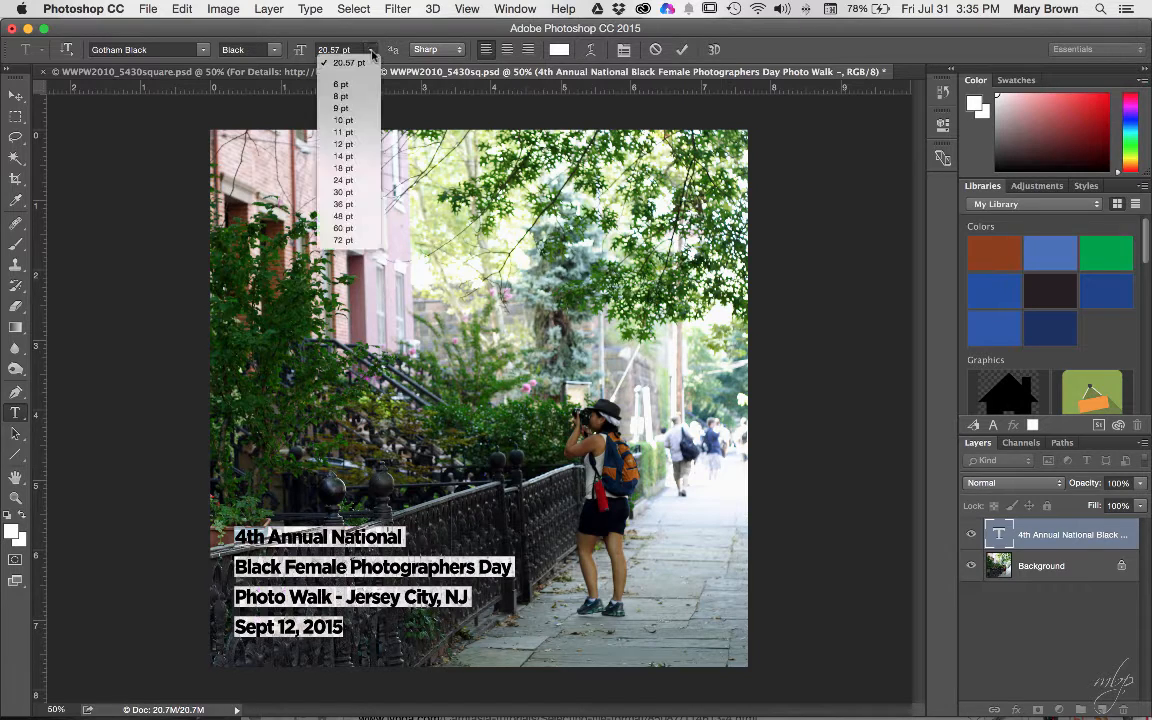
left_click(366, 193)
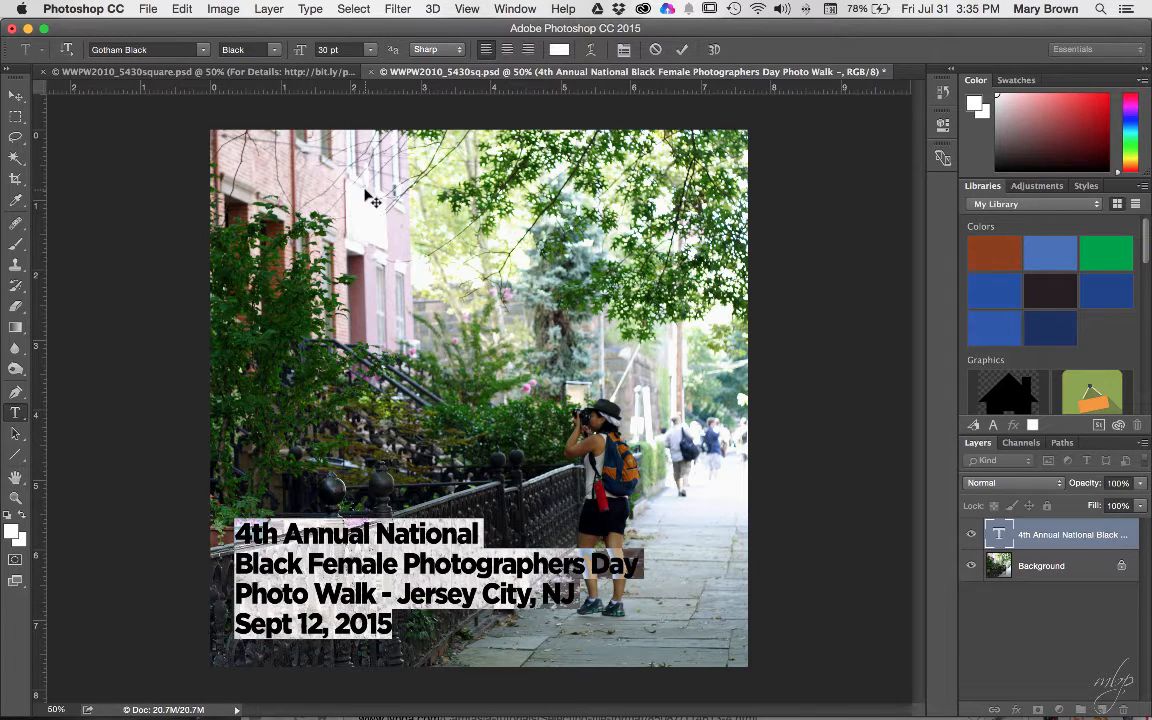
left_click(370, 52)
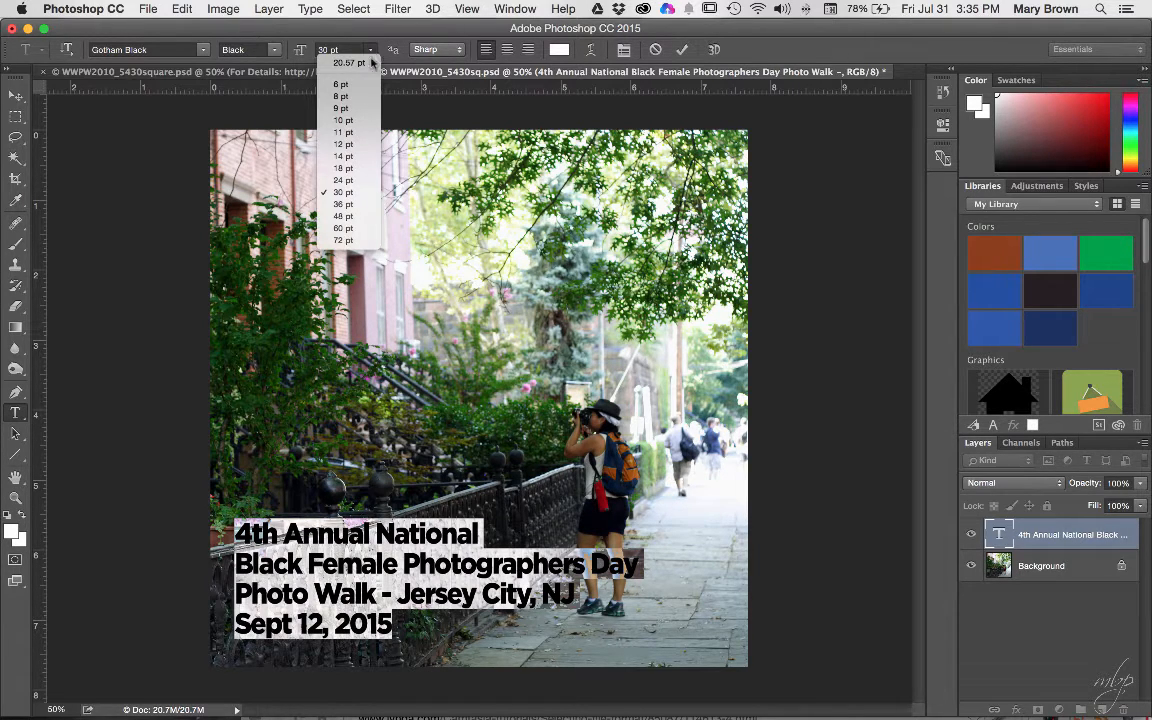
left_click(368, 180)
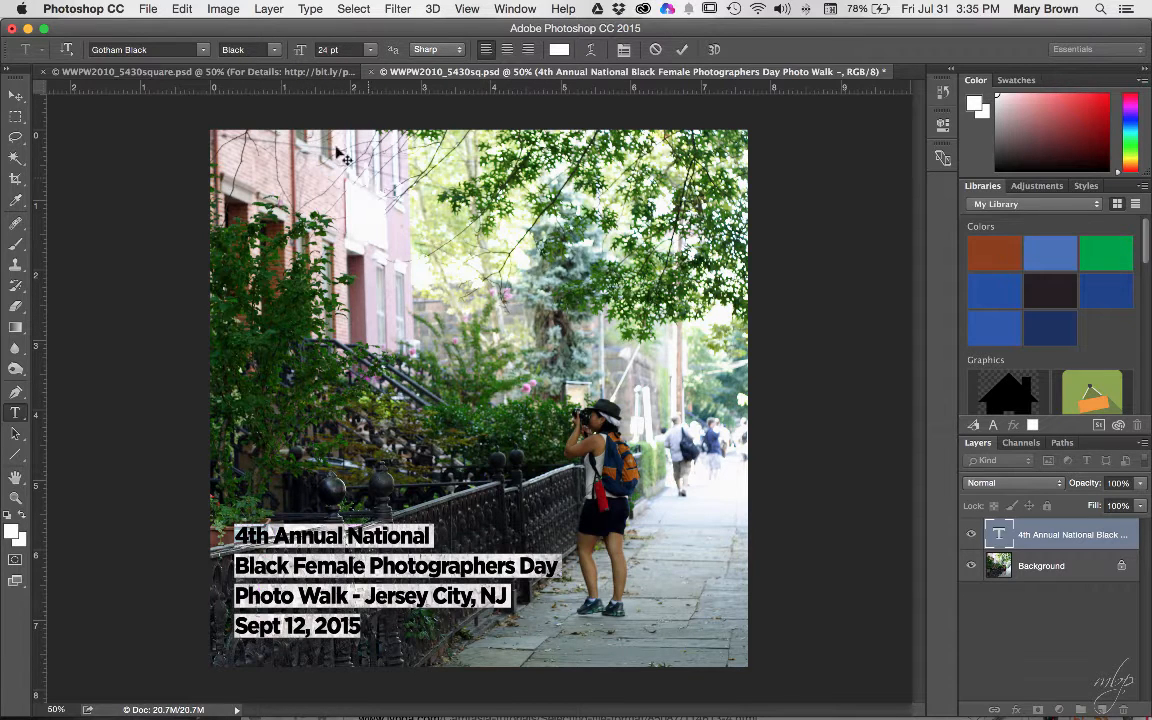
left_click(316, 50)
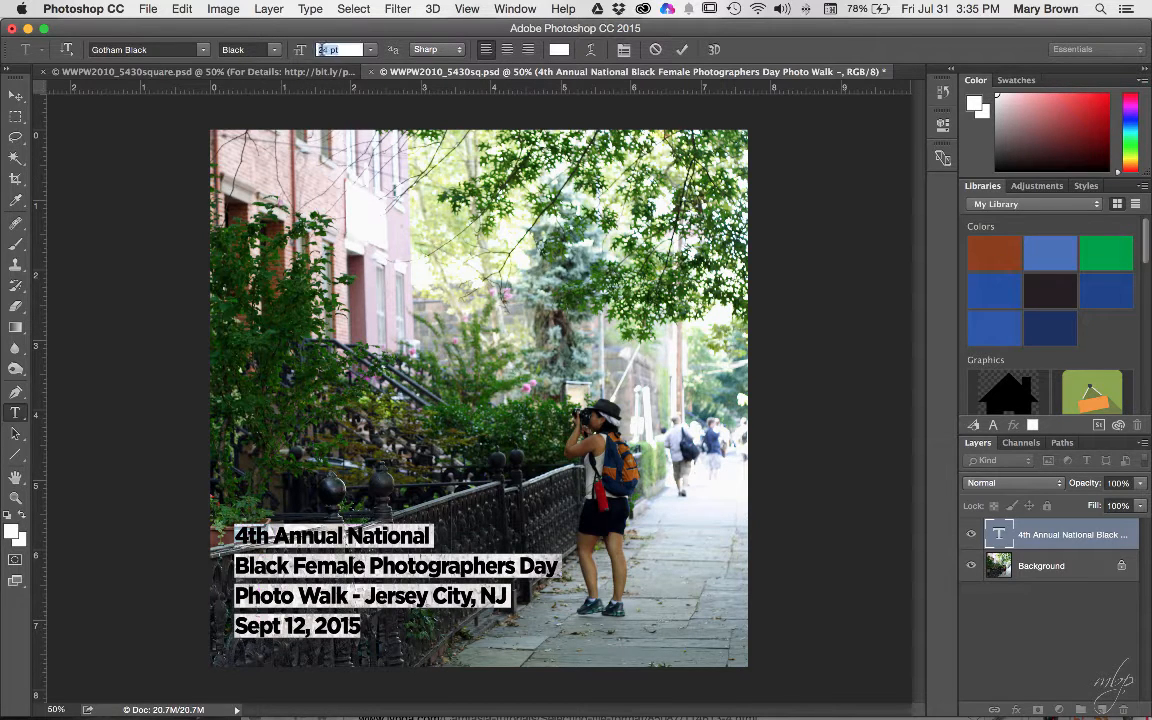
type("28")
key("Return")
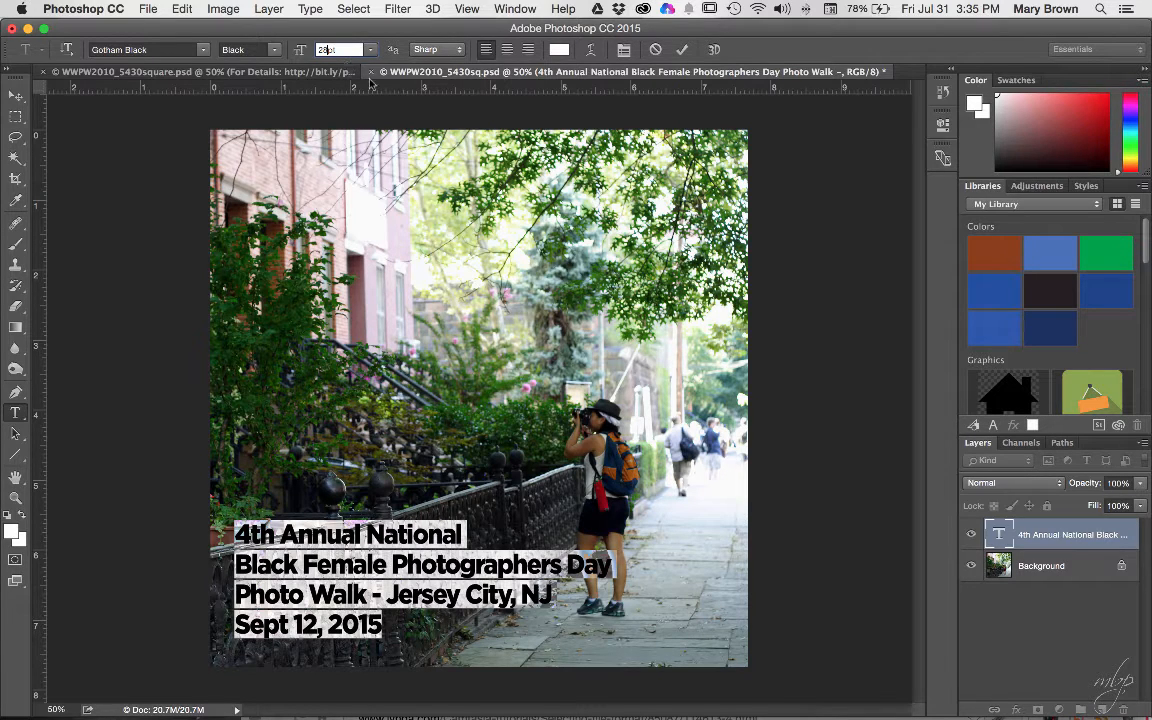
key("Tab")
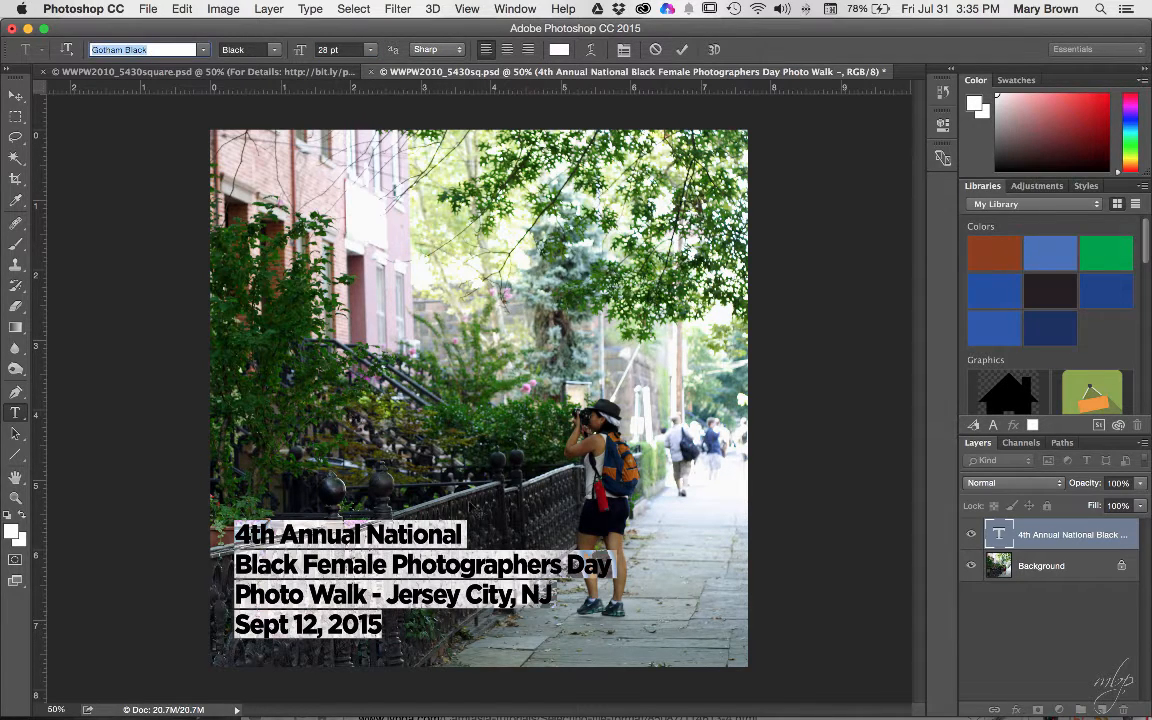
left_click(428, 535)
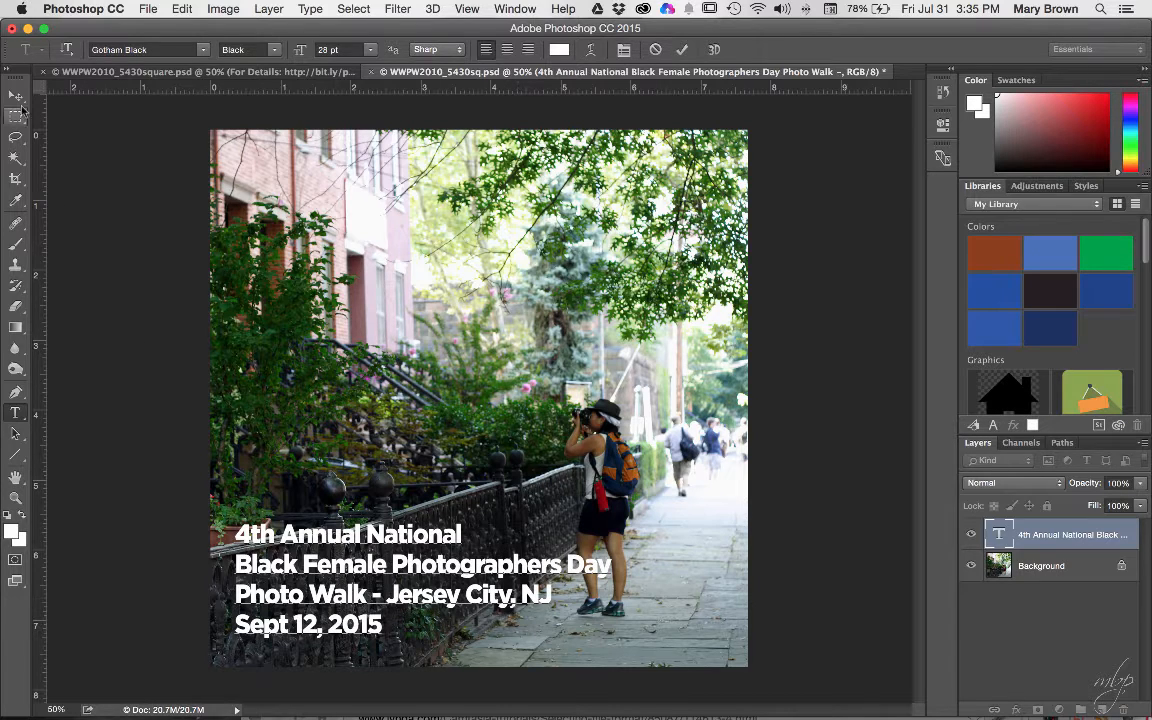
left_click(17, 97)
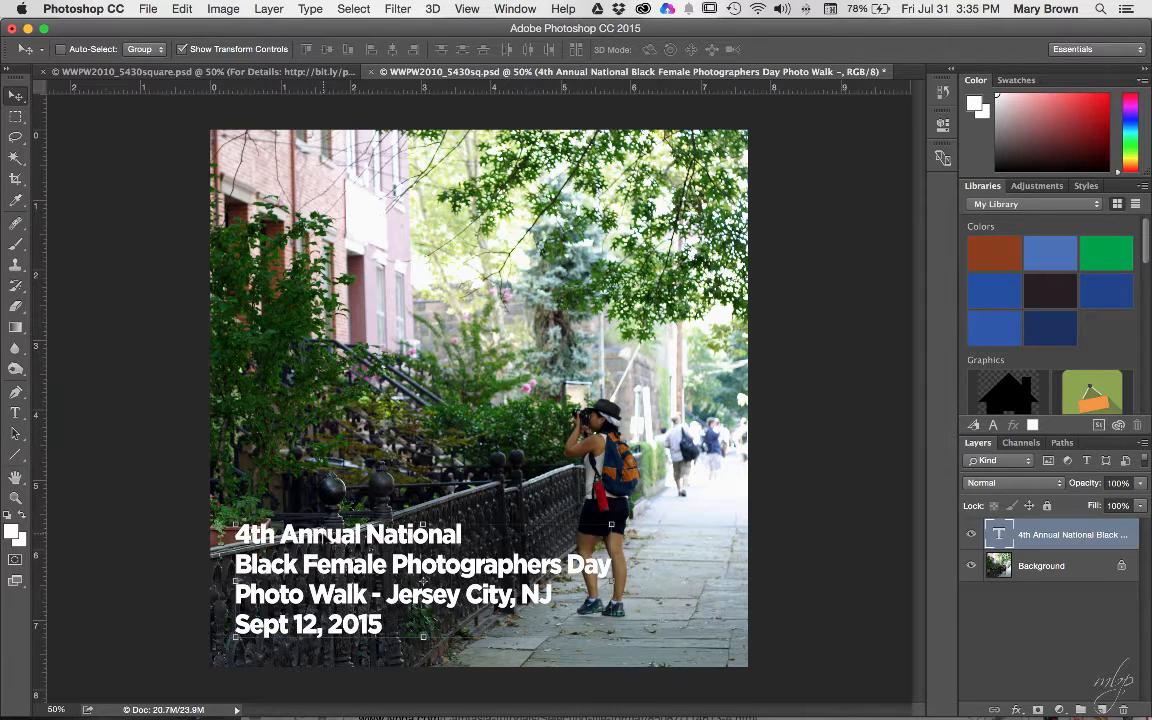
- Drag the 28 pt caption block up off the bottom edge and reselect its text layer
left_click_drag(300, 484, 337, 452)
left_click_drag(329, 497, 323, 500)
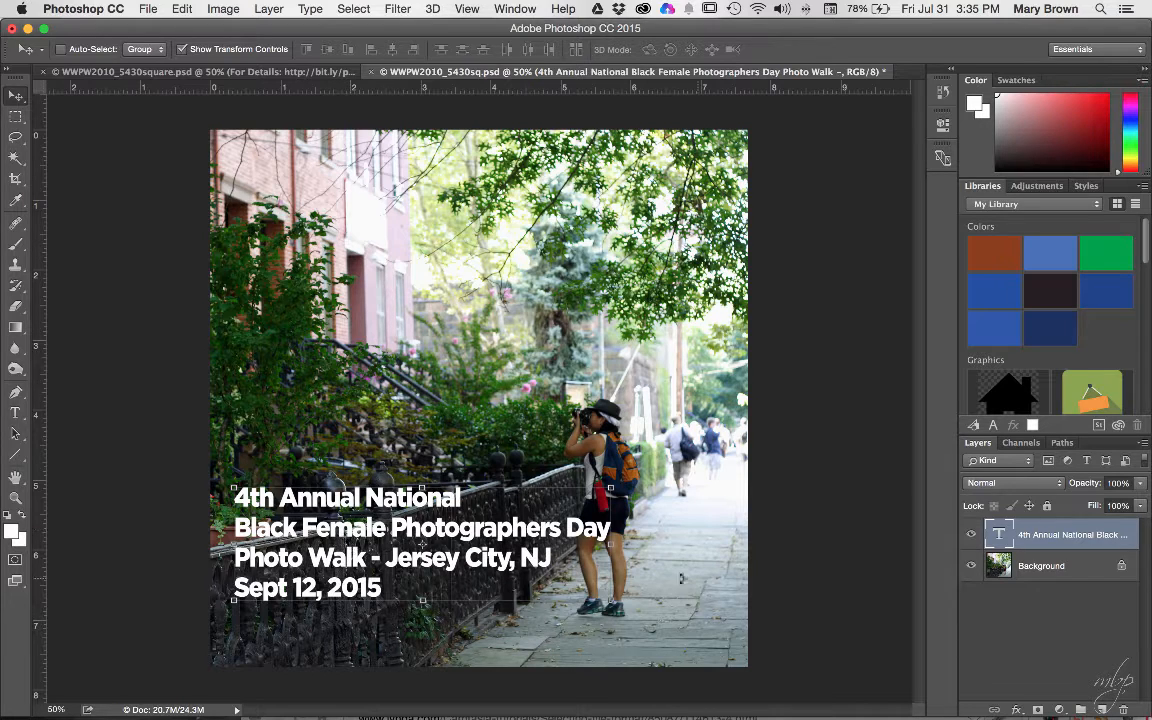
left_click(1033, 632)
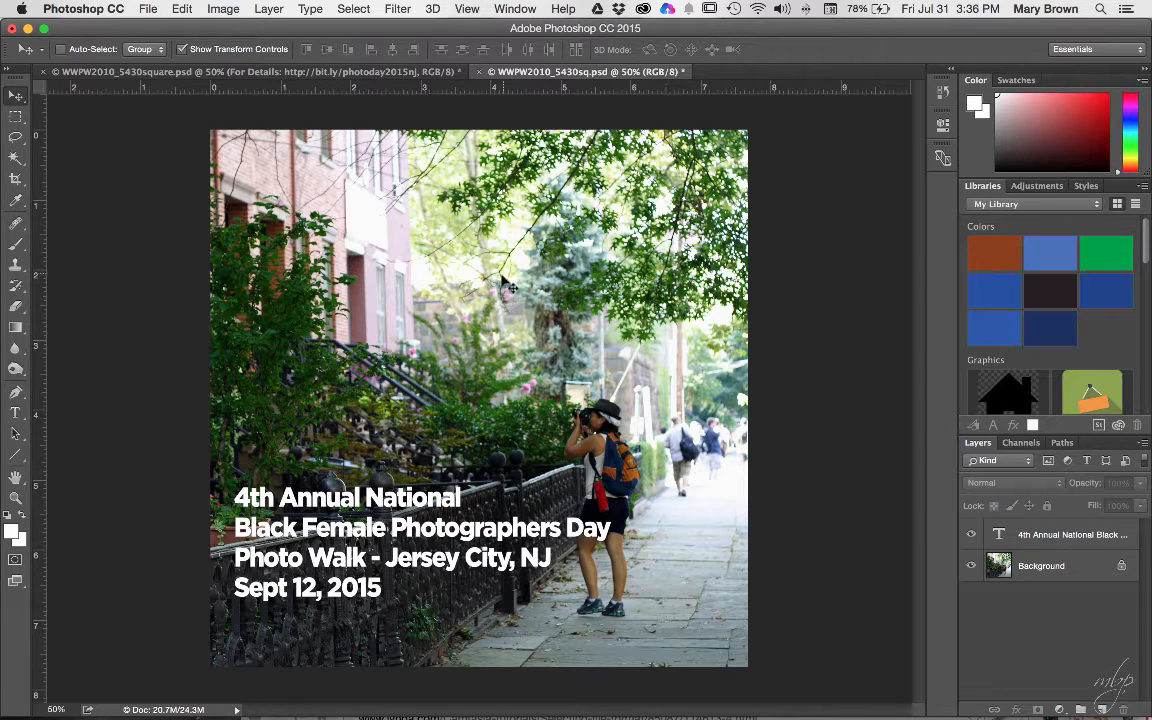
left_click(1062, 536)
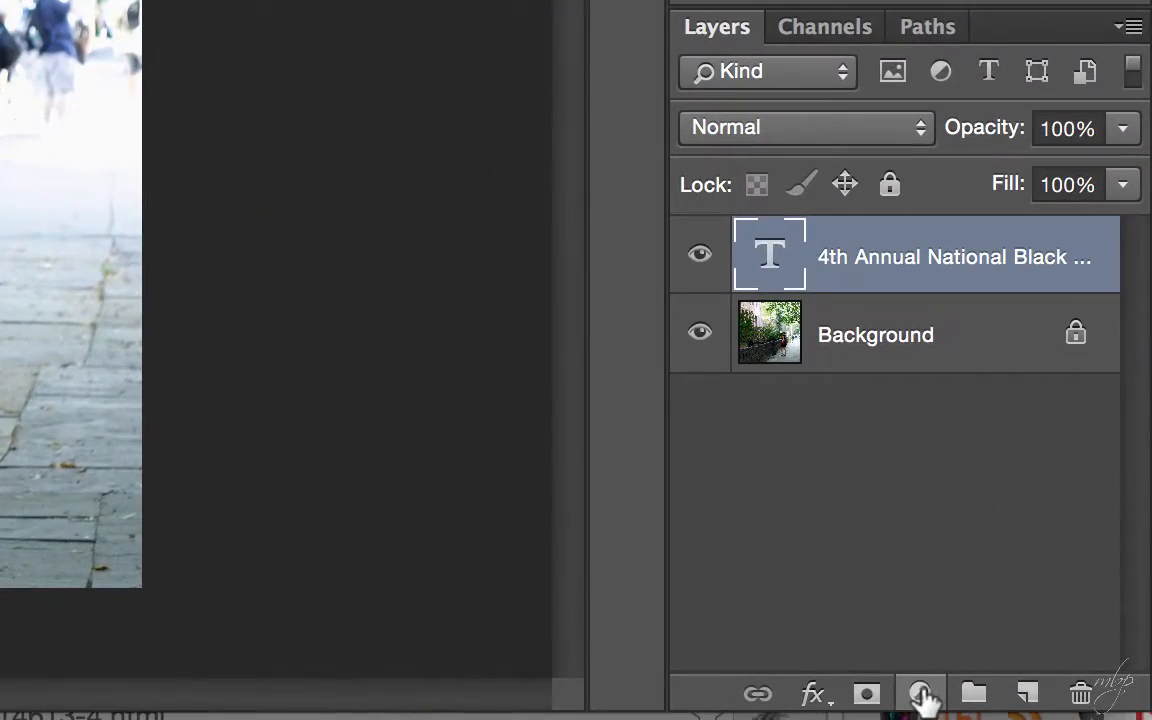
- Add a Drop Shadow (Multiply, 75% opacity, 10 px distance, 40 px size) and move the Layer Style dialog aside
left_click(813, 697)
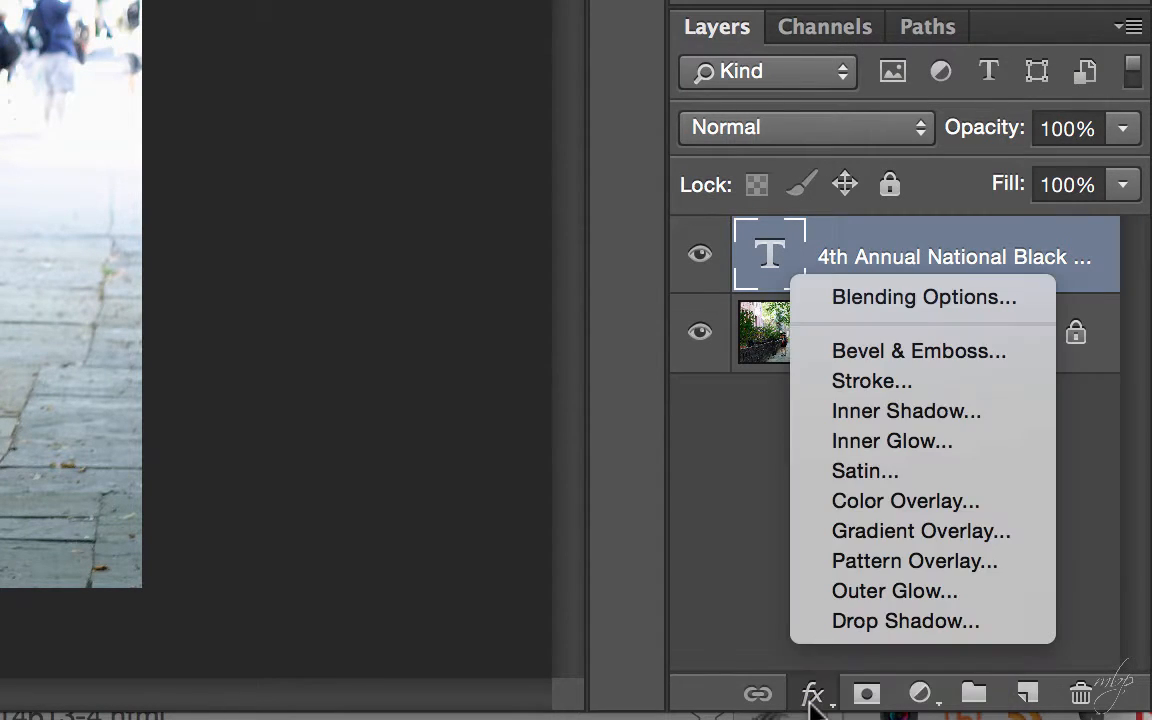
left_click(866, 625)
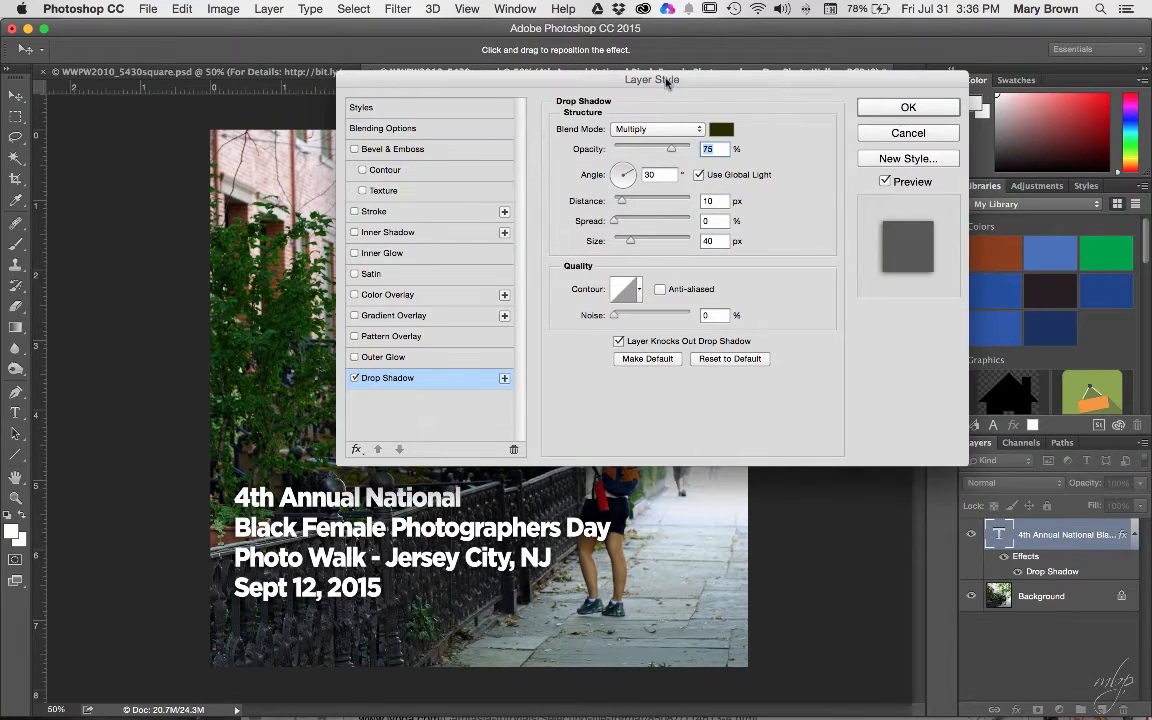
left_click_drag(667, 83, 716, 83)
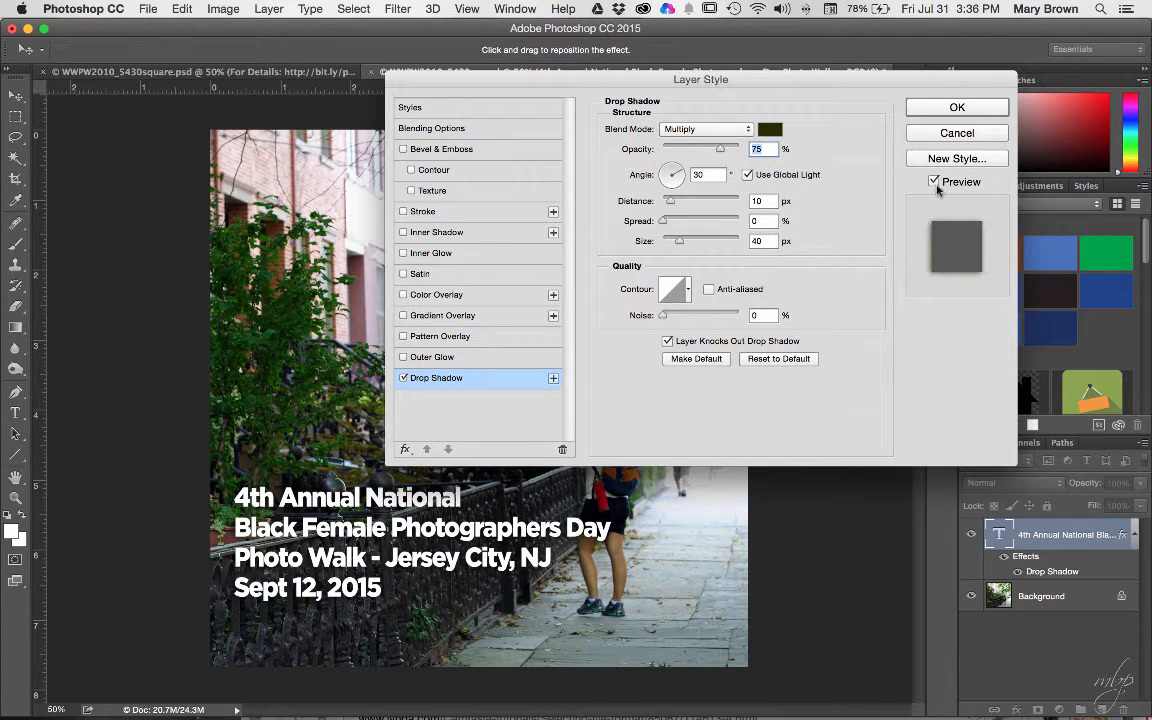
left_click_drag(485, 84, 471, 68)
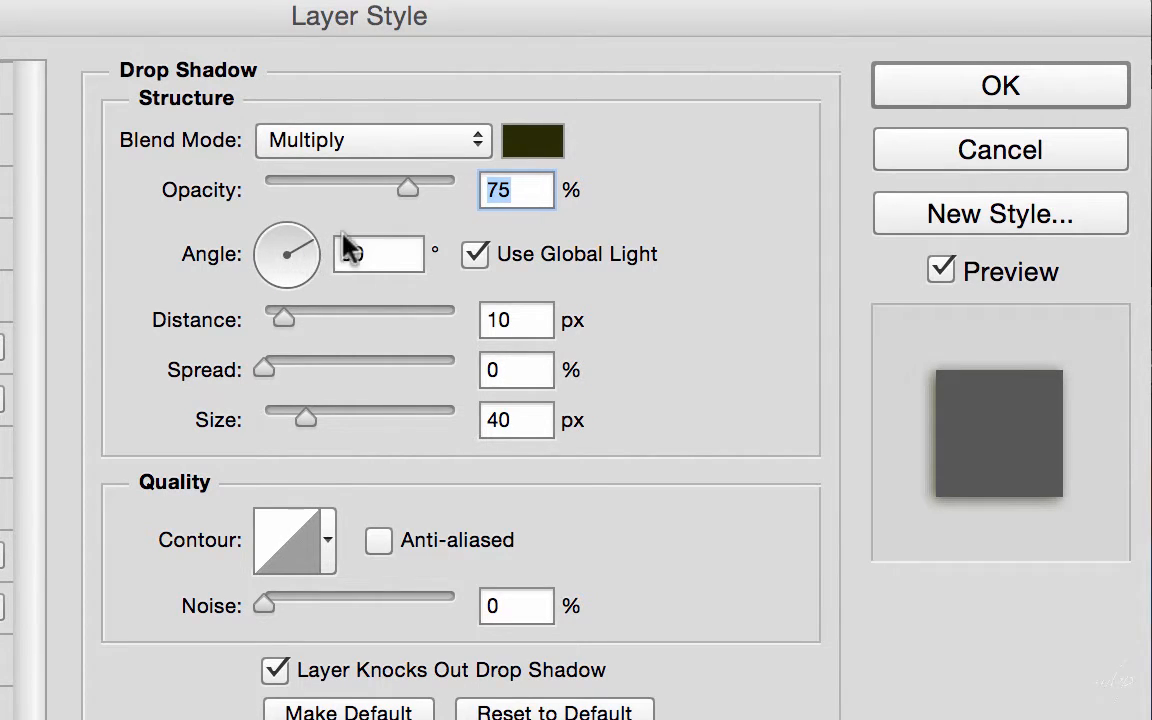
- Set the drop shadow angle to 120°, keep size at 40 px, and apply it
left_click_drag(378, 249, 257, 249)
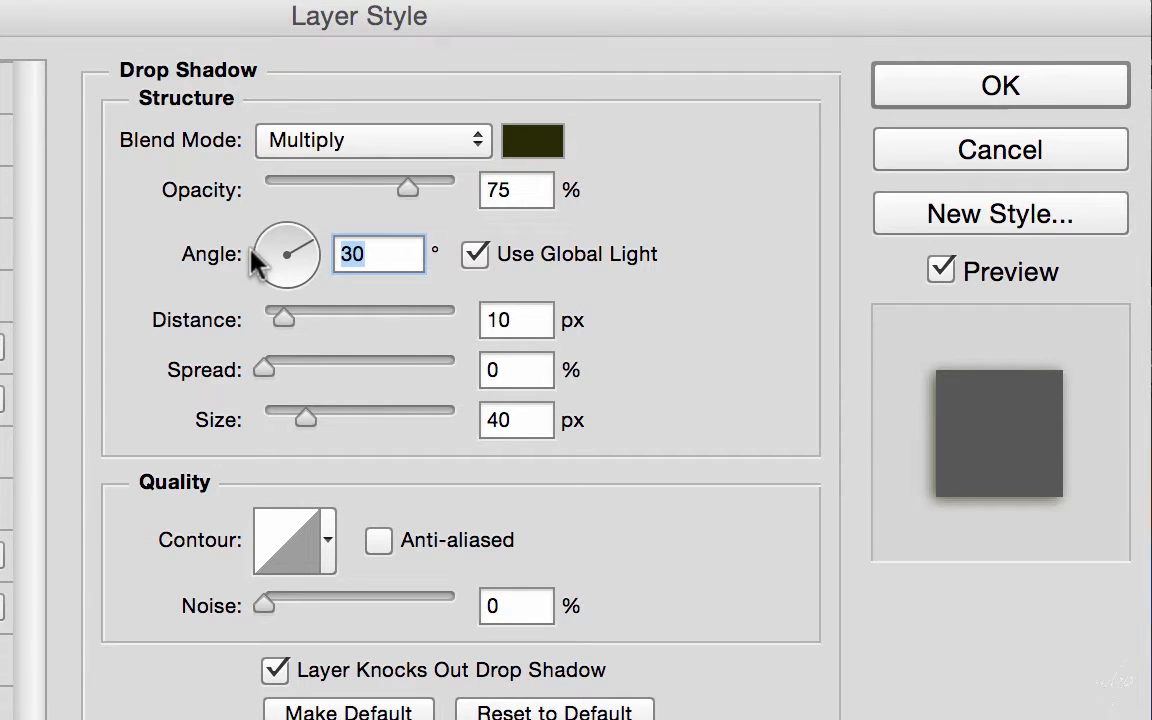
type("120")
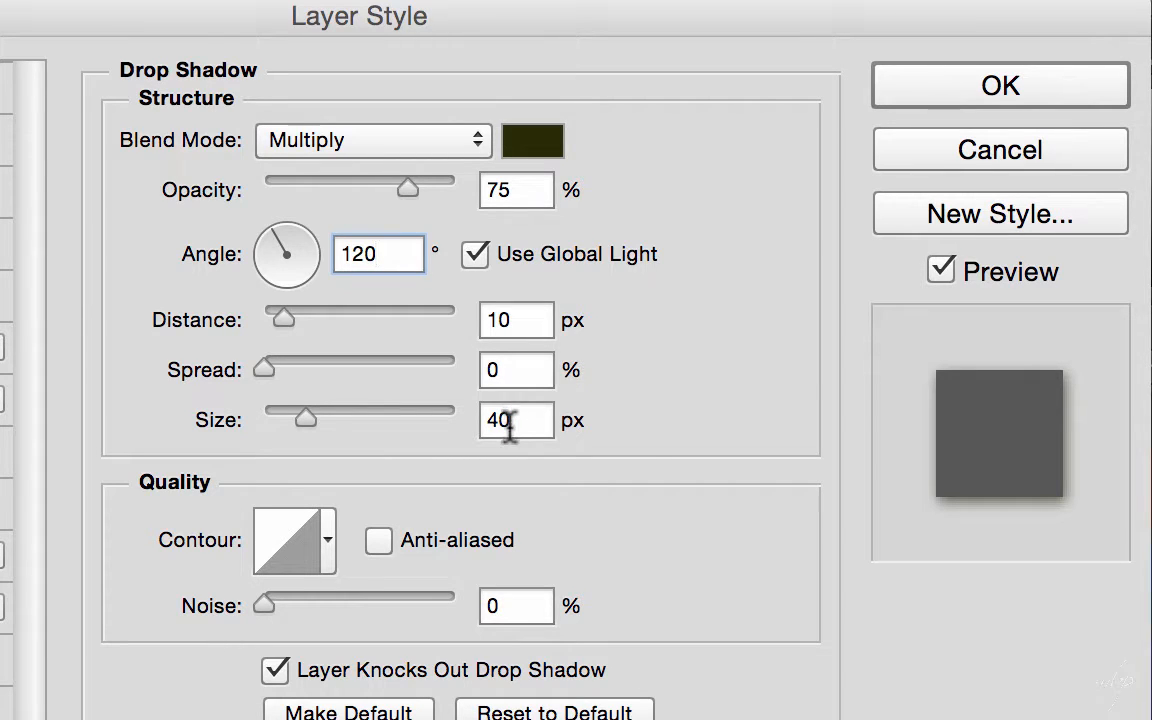
mouse_move(300, 418)
left_mouse_down()
mouse_move(280, 418)
mouse_move(357, 418)
mouse_move(278, 419)
mouse_move(304, 420)
left_mouse_up()
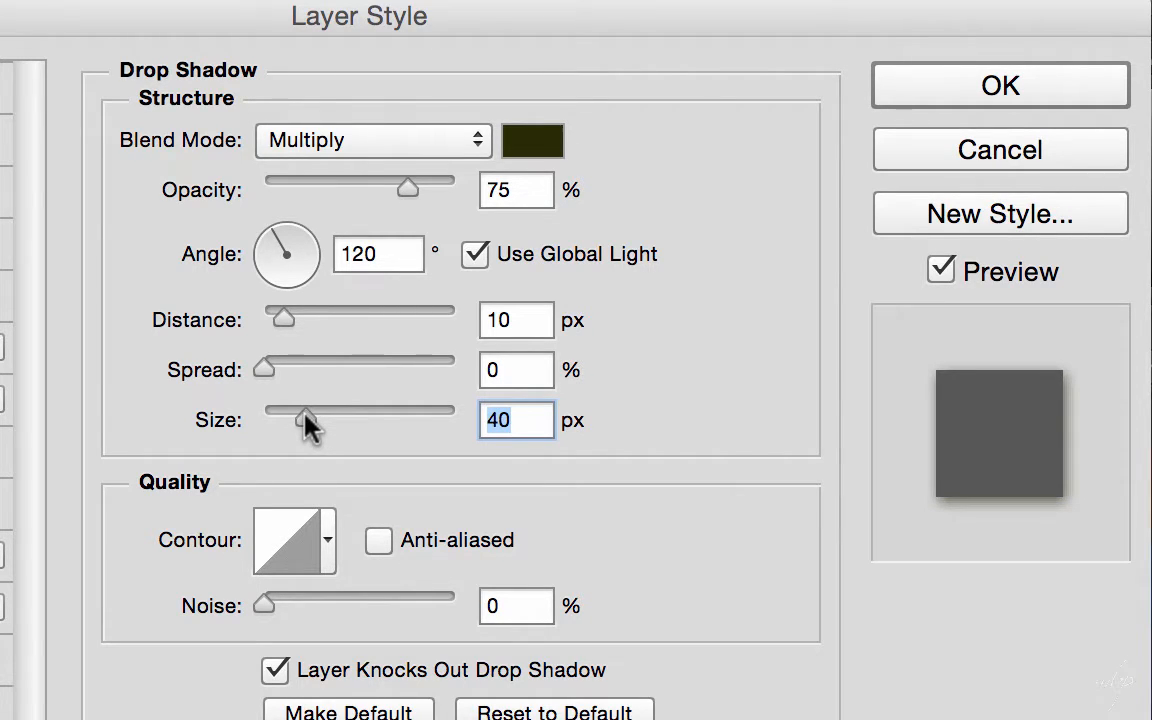
left_click(944, 95)
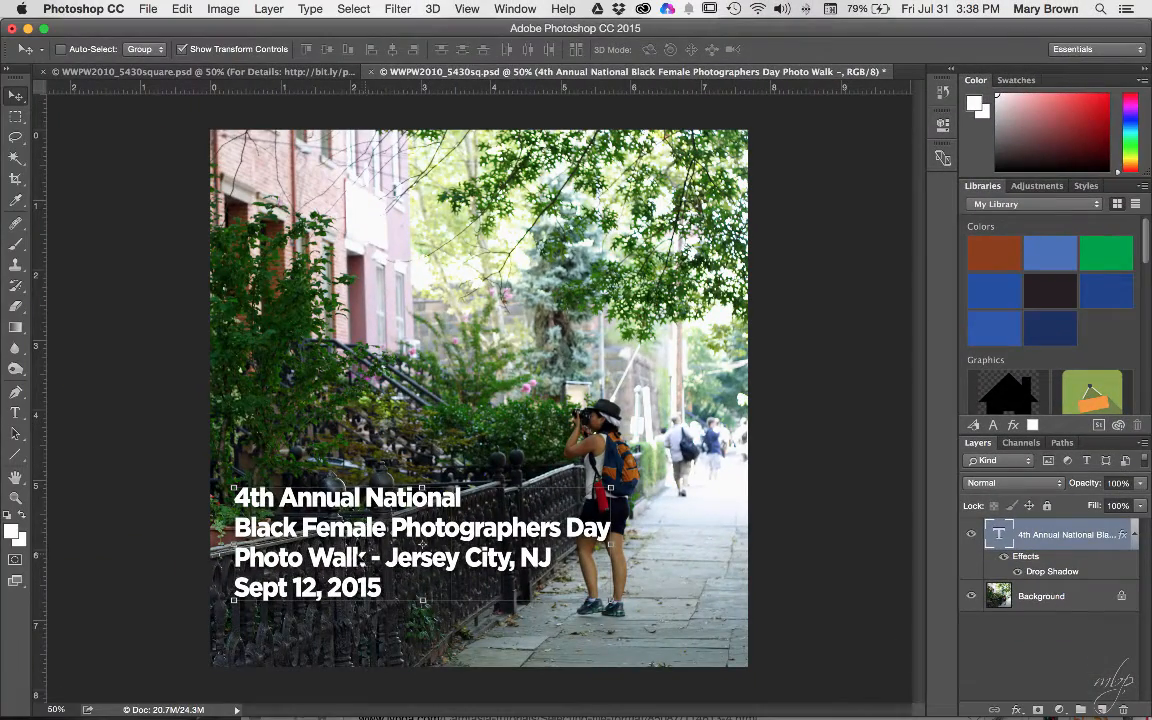
left_click_drag(349, 556, 368, 230)
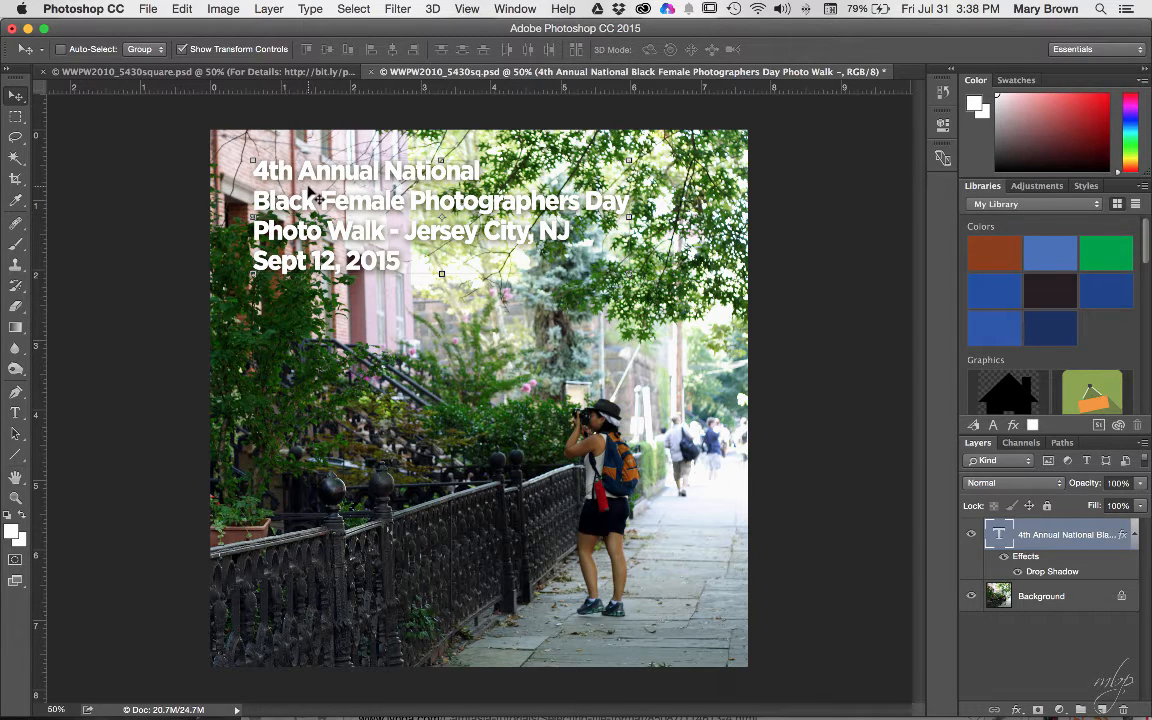
left_click_drag(290, 165, 308, 508)
left_click(1076, 638)
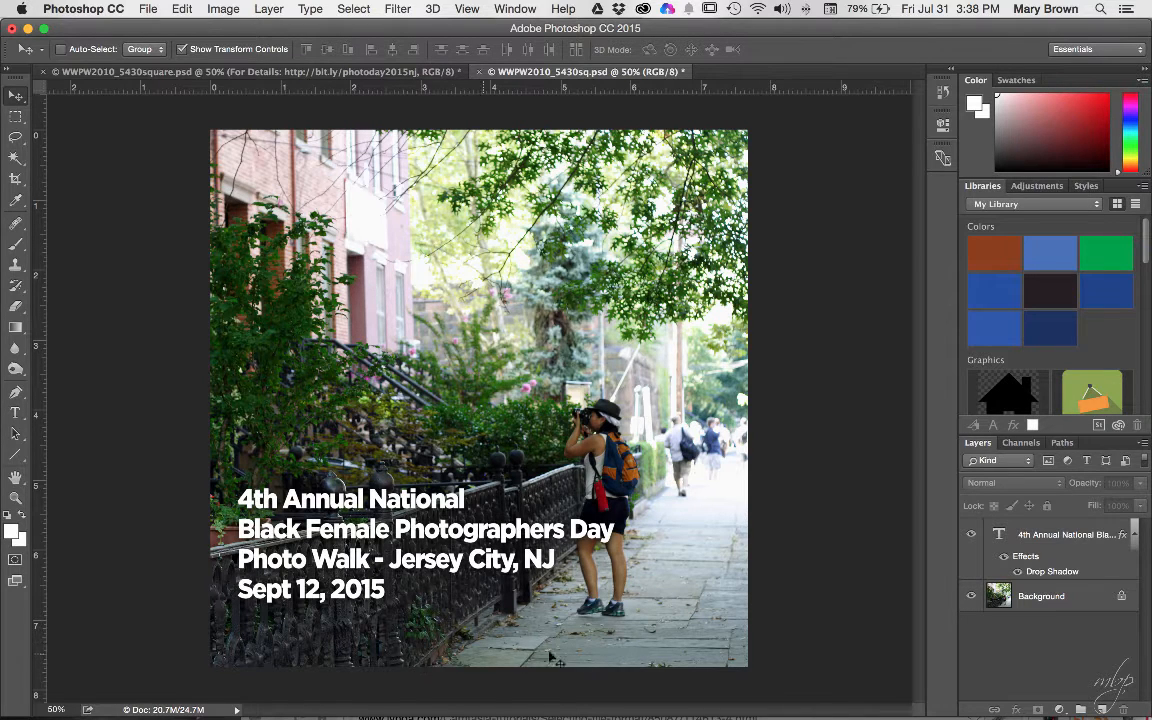
mouse_move(874, 714)
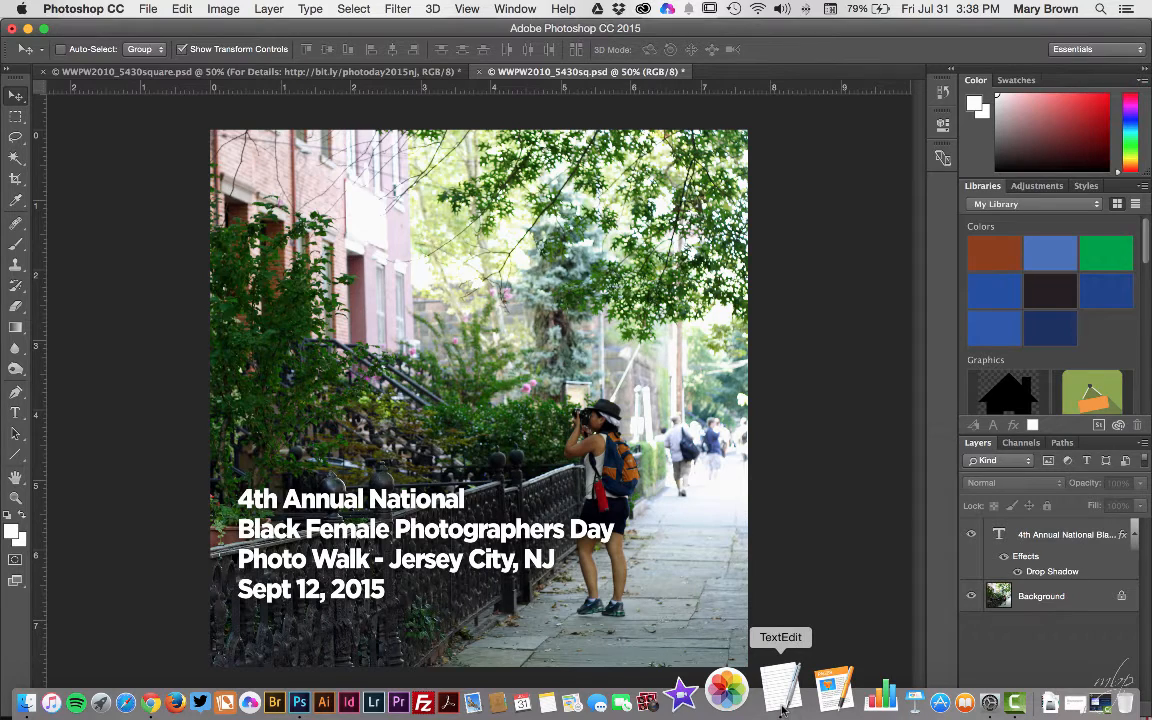
- Grab the 'For Details' URL line from the Untitled 2 TextEdit notes and return to Photoshop
left_click(781, 690)
left_click(887, 486)
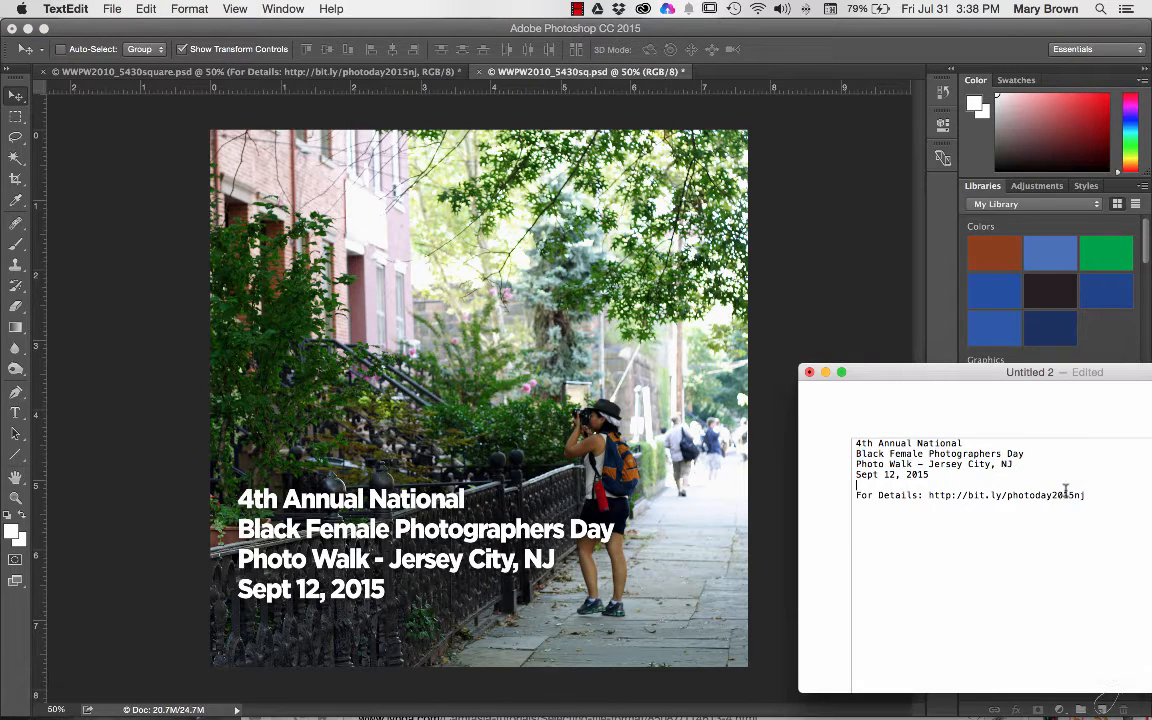
triple_click(828, 497)
key("super+c")
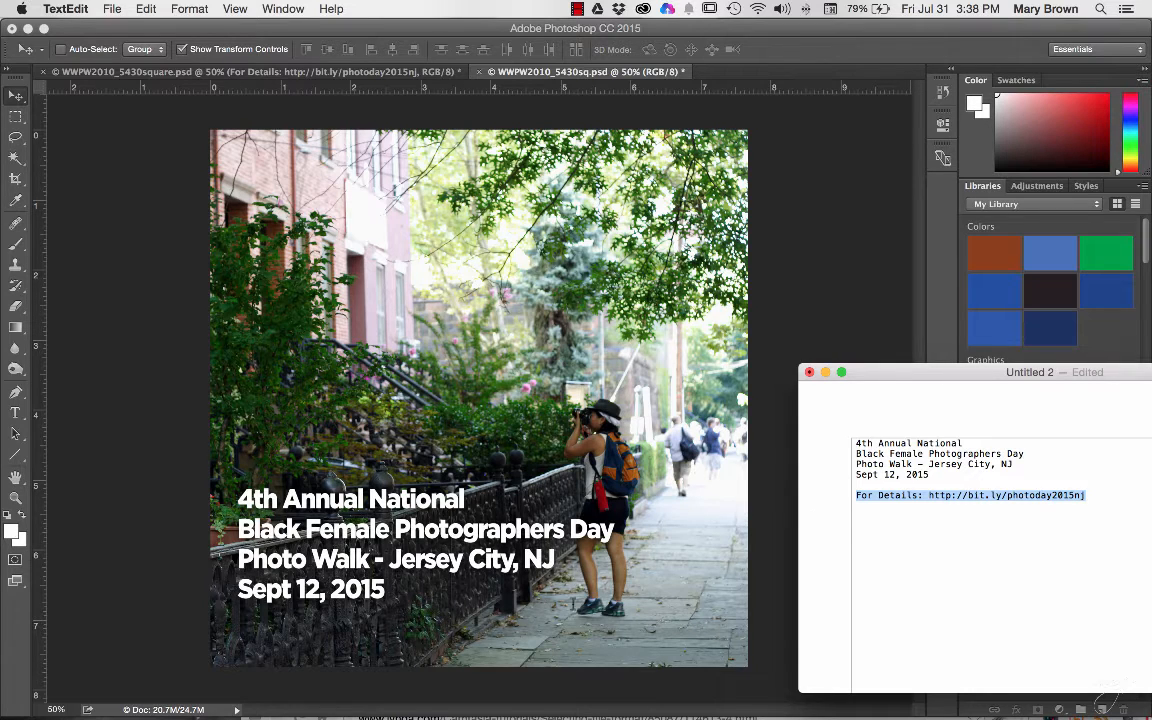
left_click(780, 306)
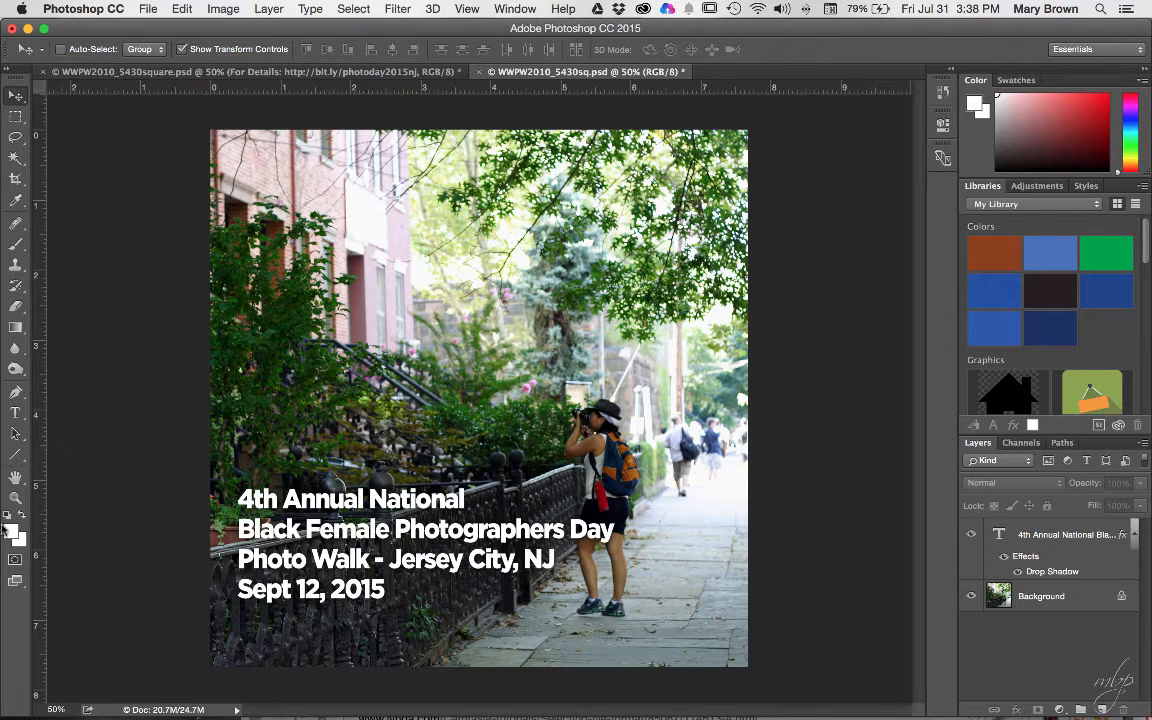
- Paste the URL line as a new right-aligned white text layer and move it to the photo's bottom
key("t")
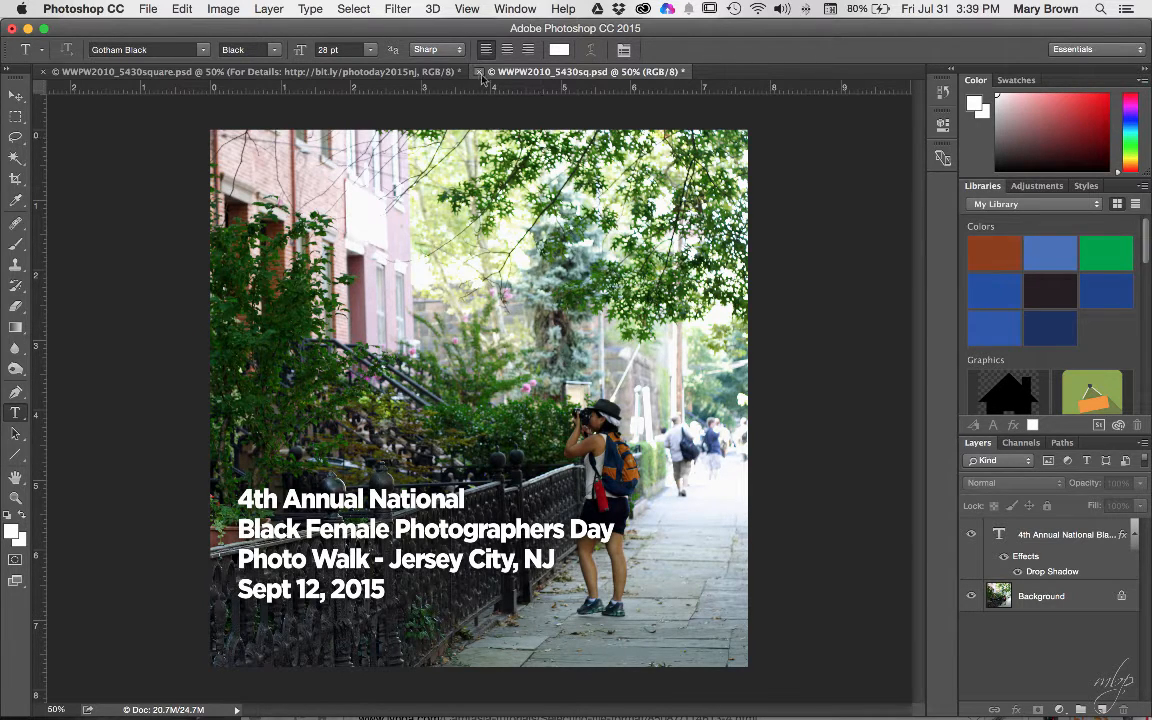
left_click(526, 53)
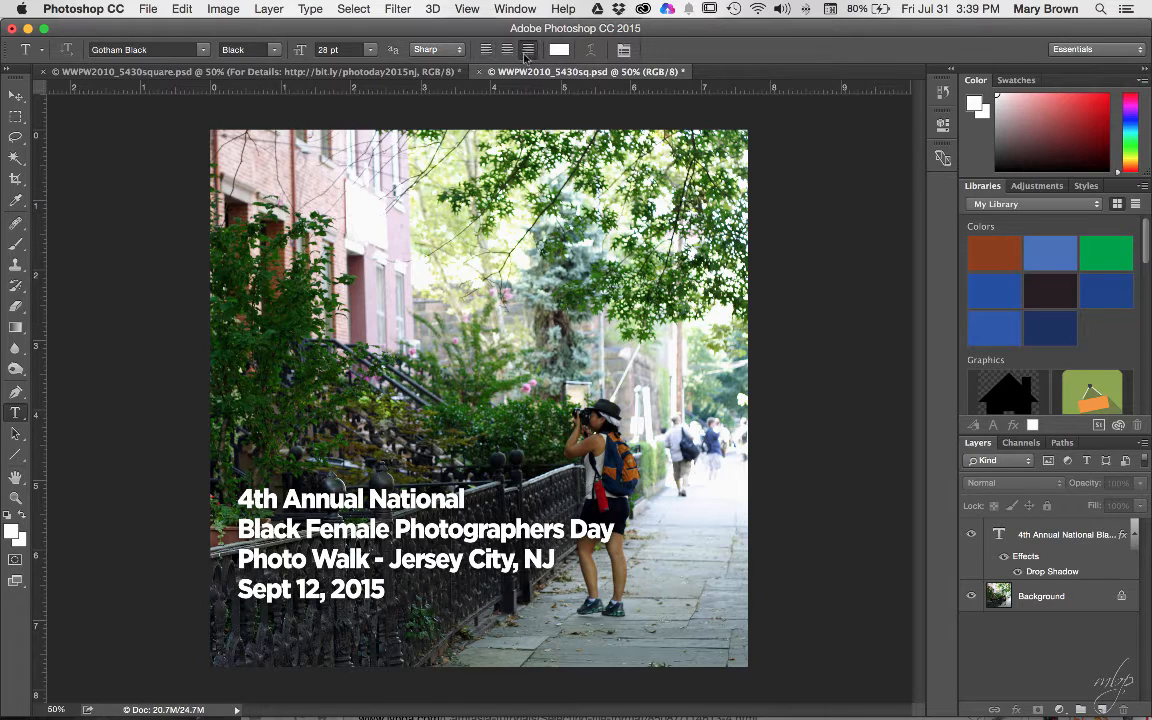
left_click(621, 631)
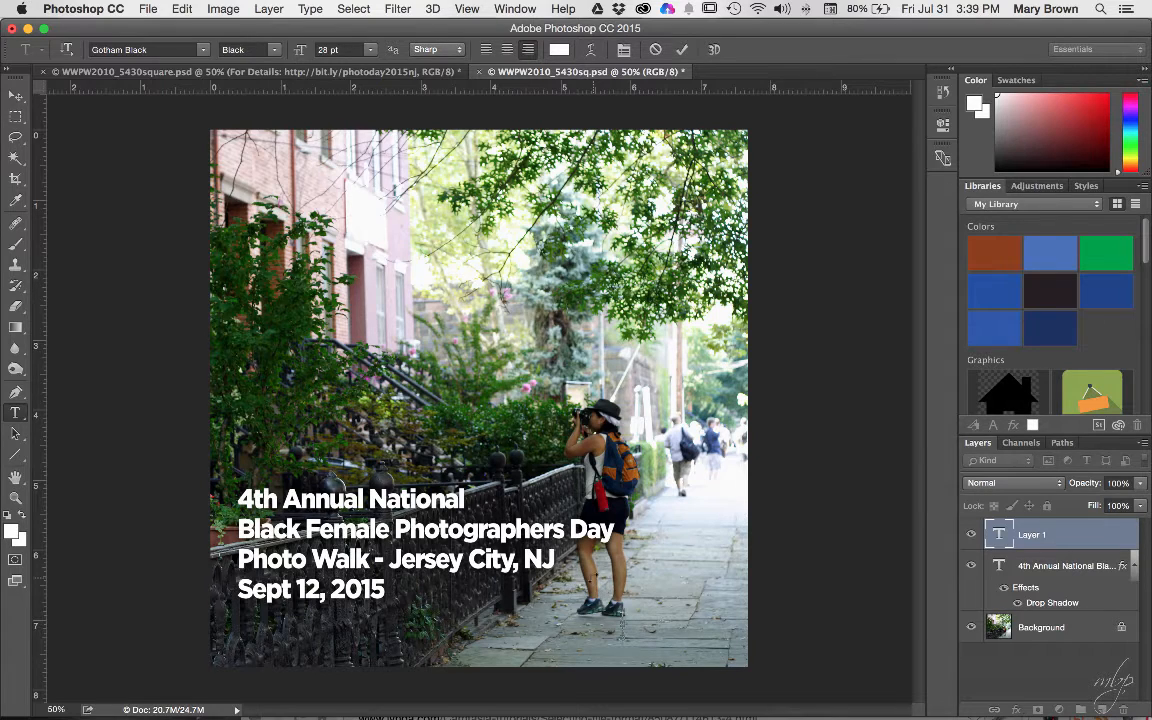
key("super+v")
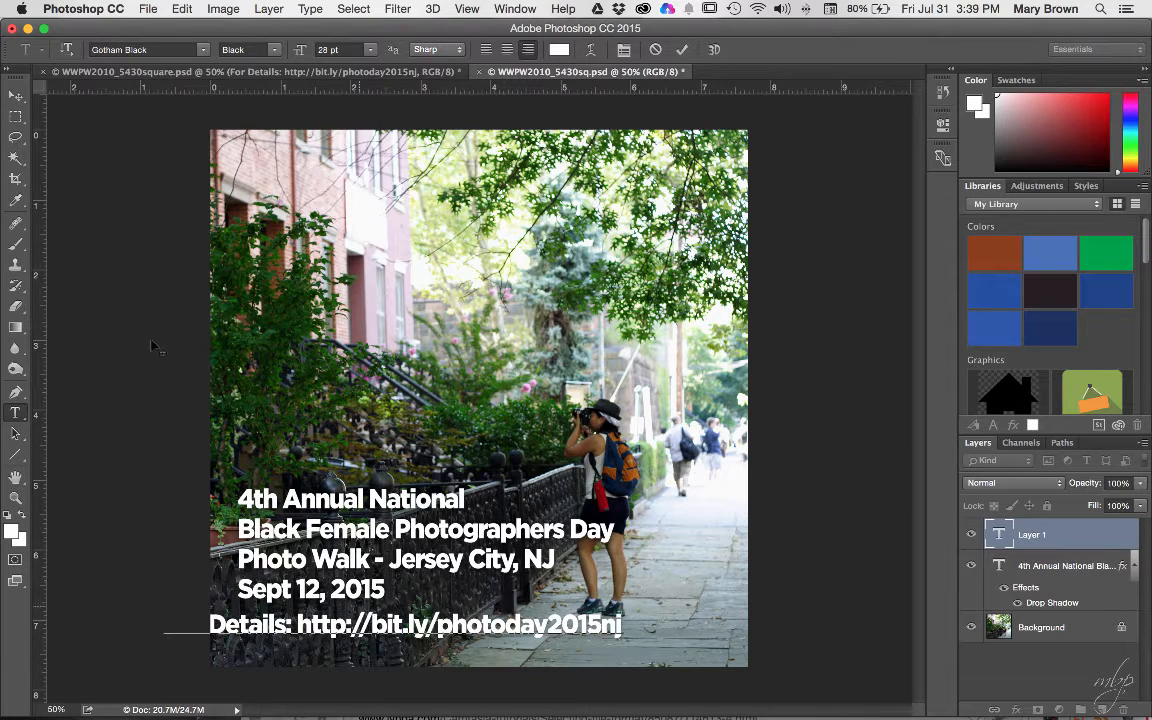
left_click(15, 94)
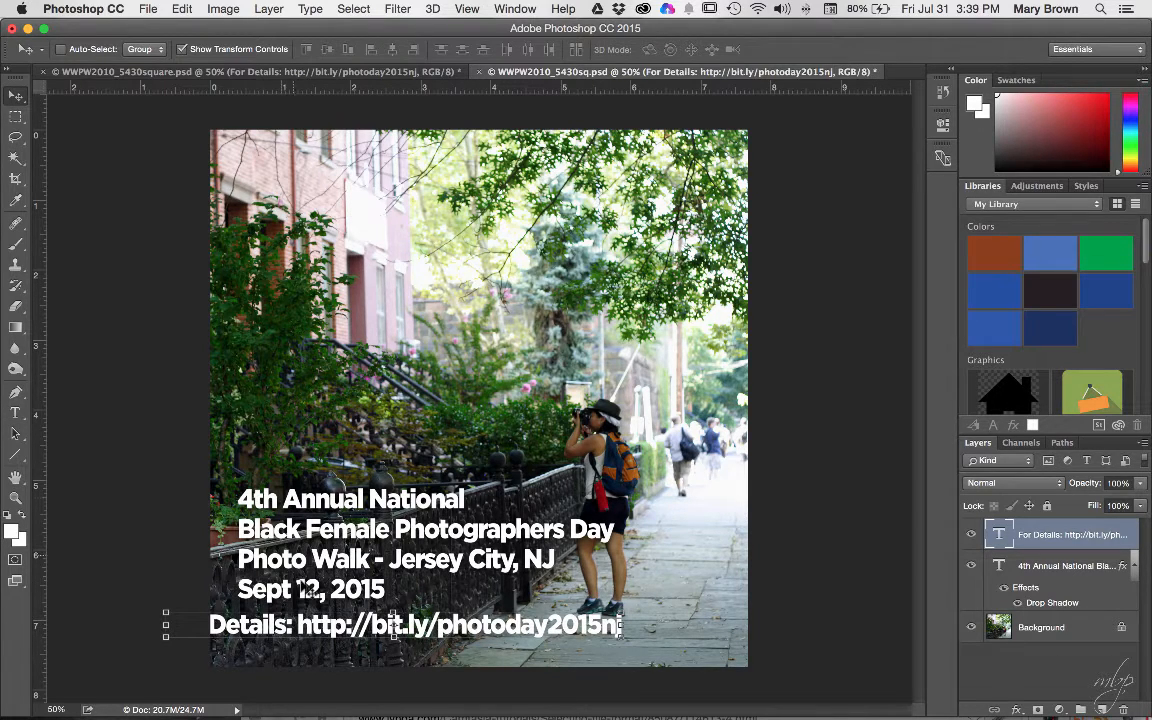
left_click_drag(313, 620, 412, 640)
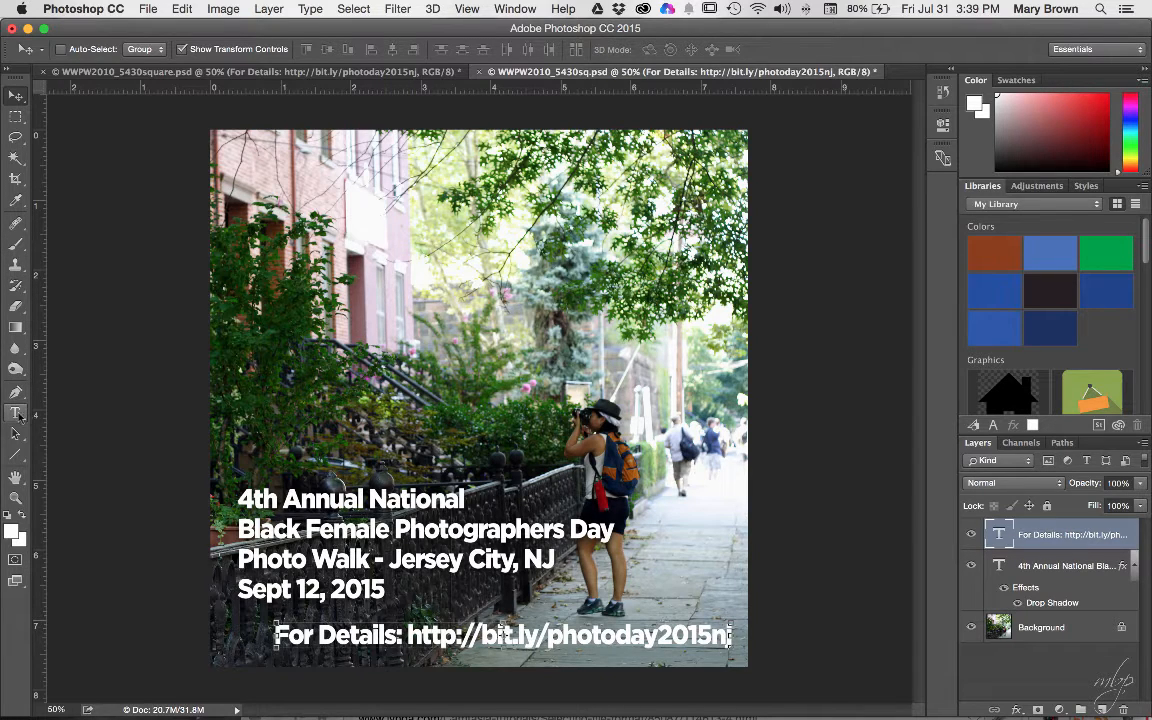
left_click(16, 413)
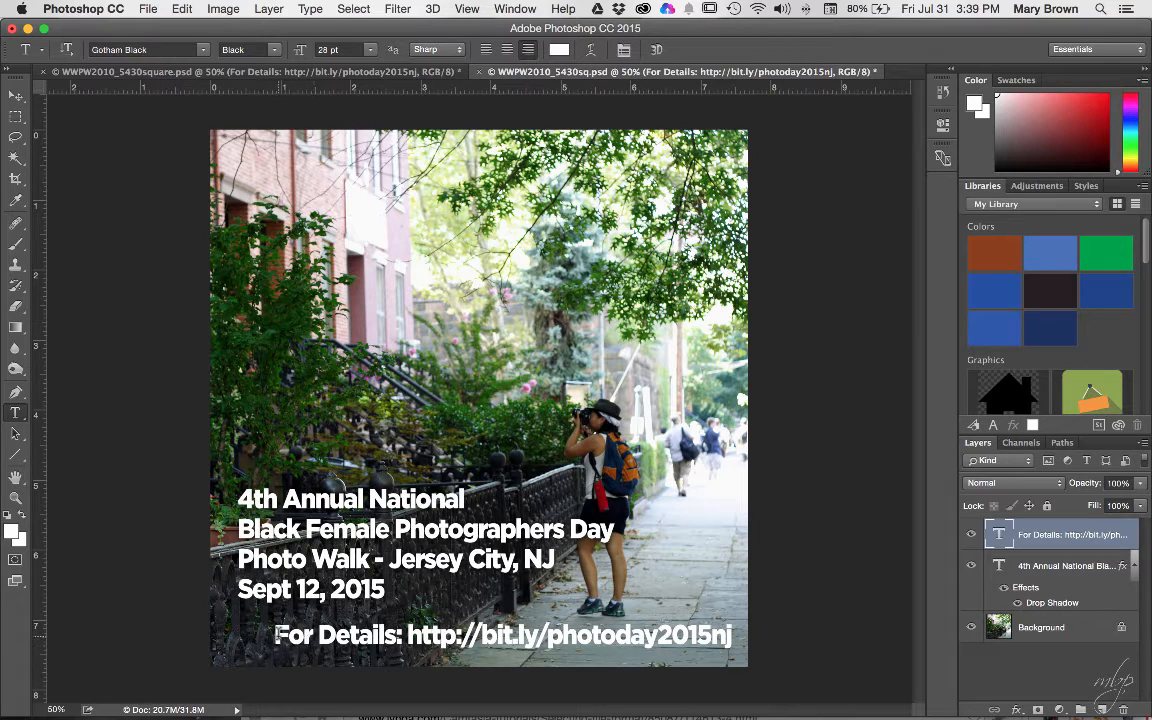
- Change the URL line's font weight to Gotham Book
left_click_drag(275, 635, 734, 636)
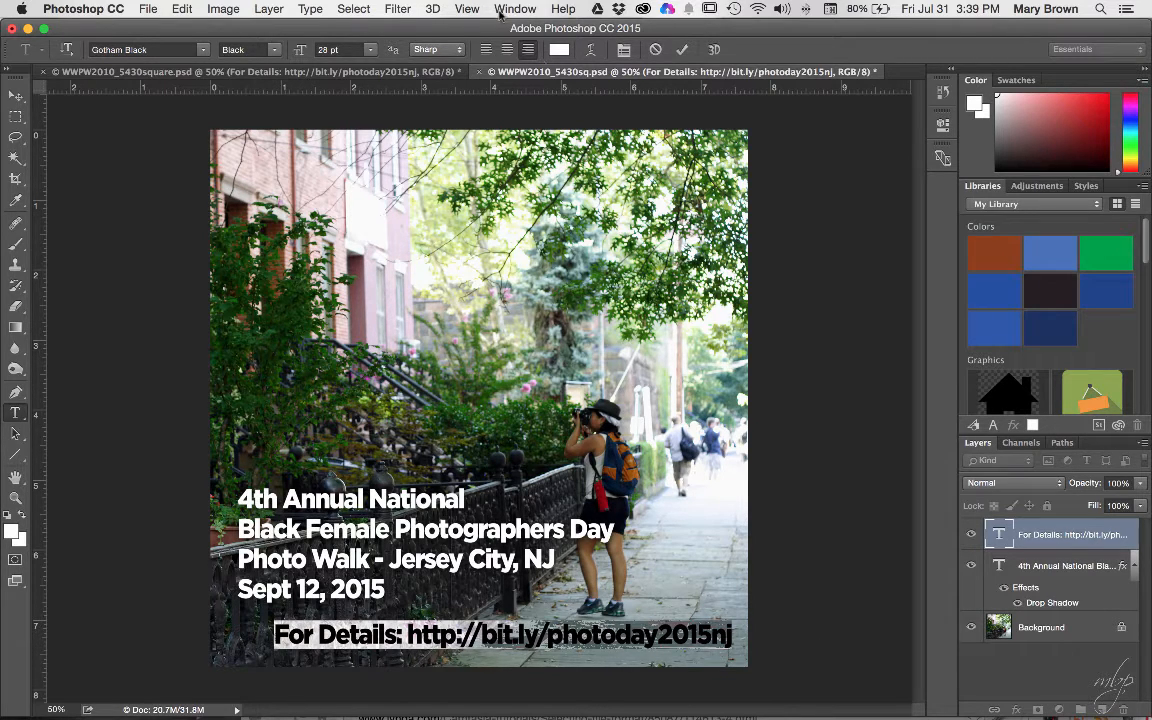
left_click(275, 52)
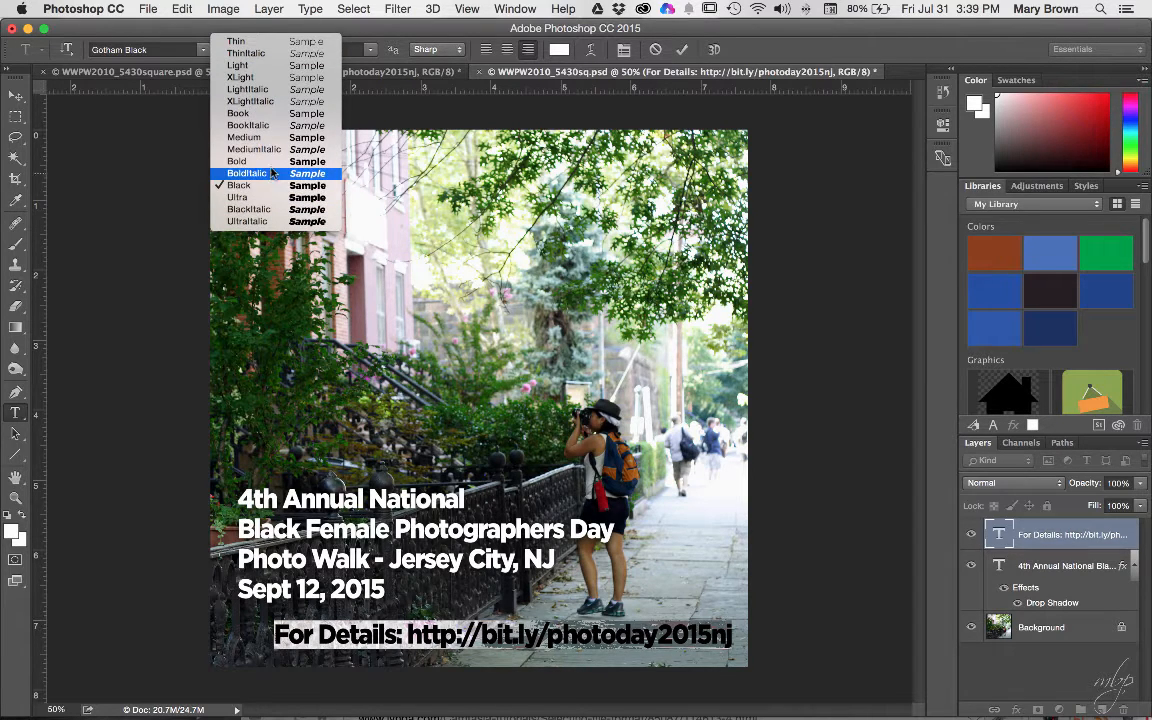
left_click(268, 114)
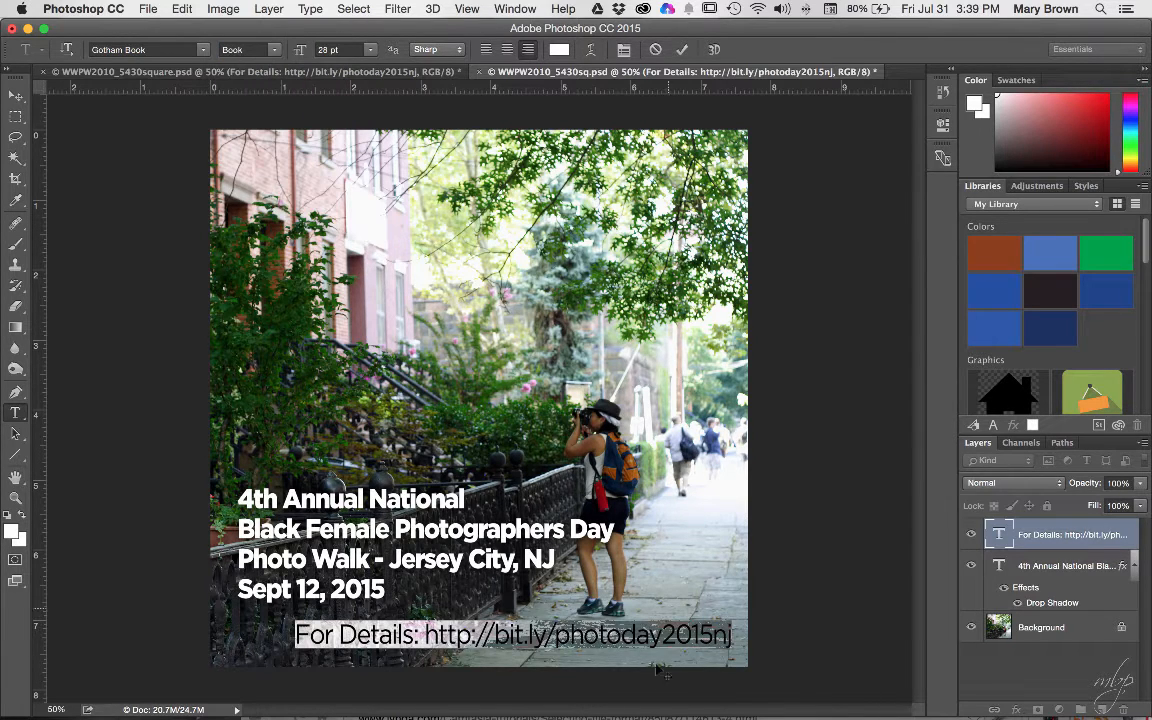
left_click(529, 638)
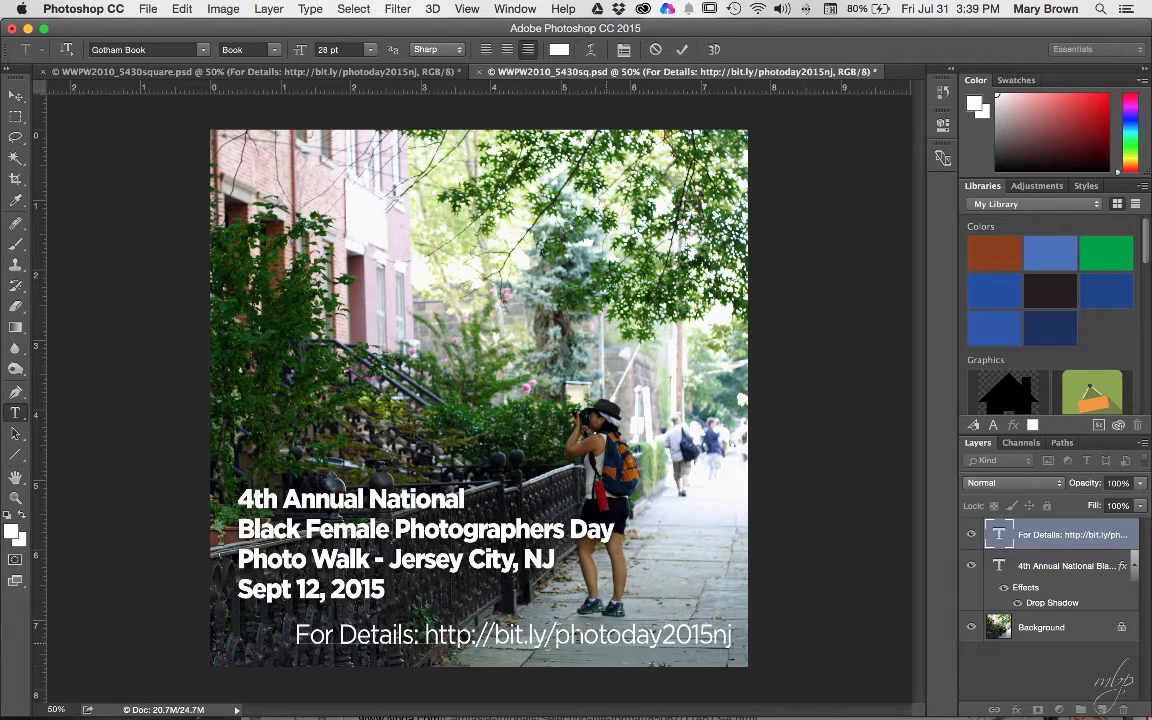
- Resize the URL line to 24 pt after trying 18 pt
left_click_drag(296, 636, 733, 636)
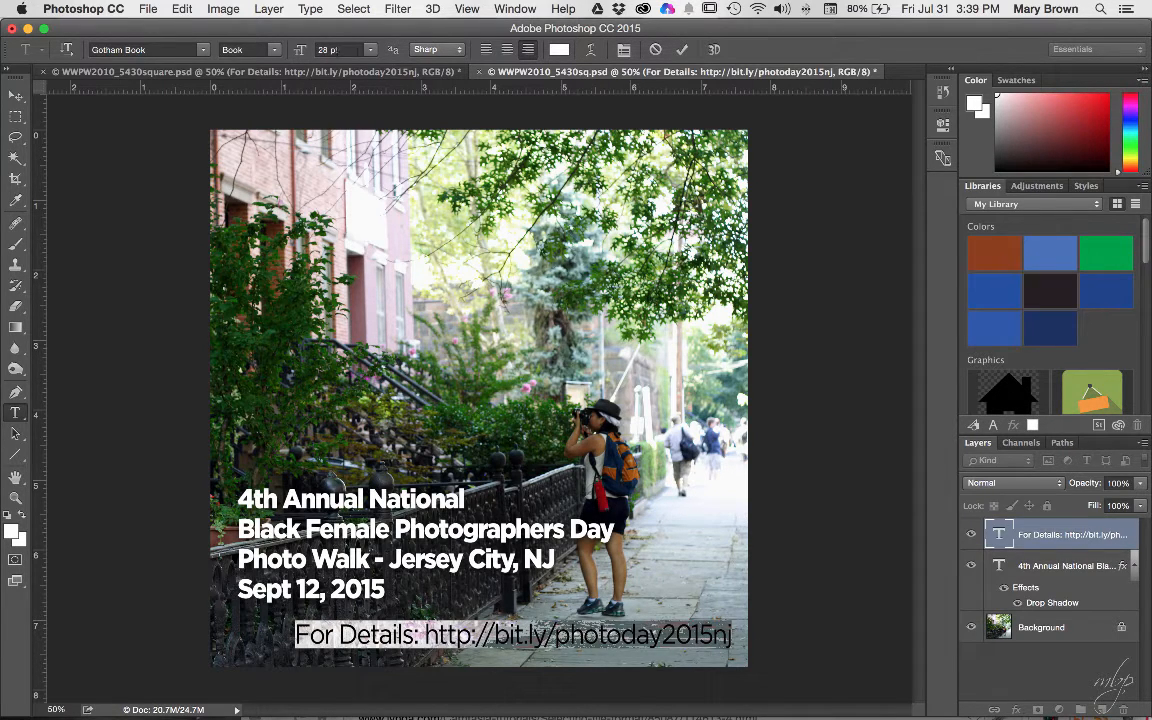
left_click(369, 50)
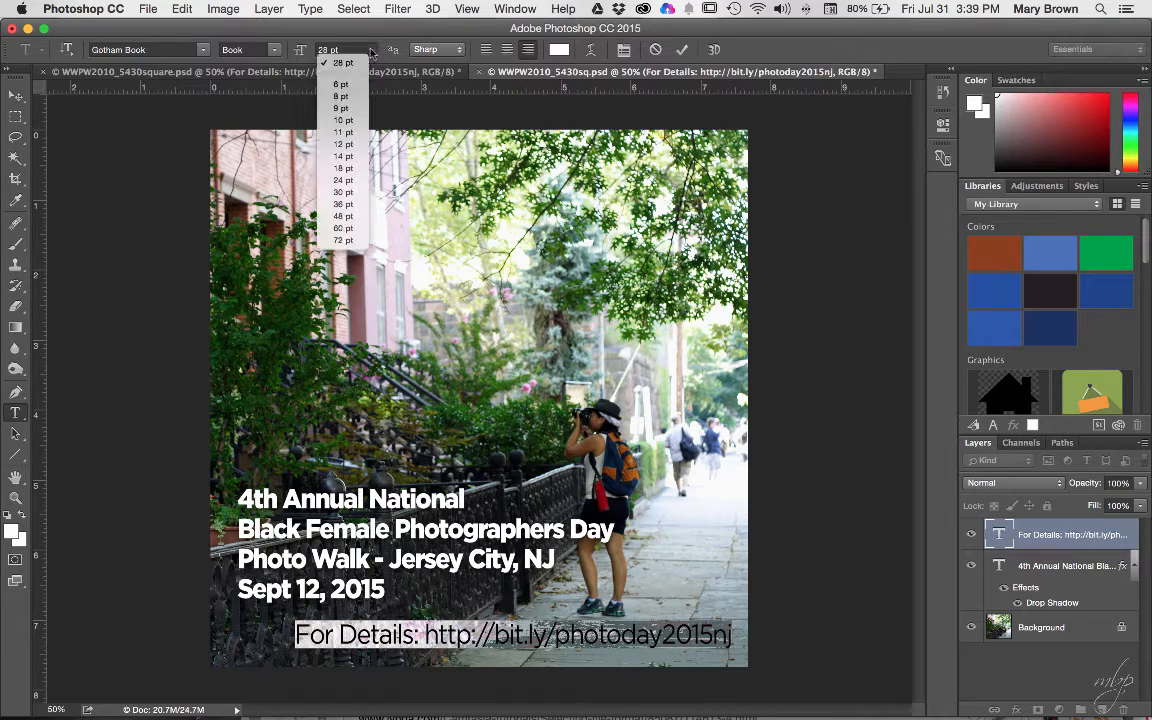
left_click(352, 168)
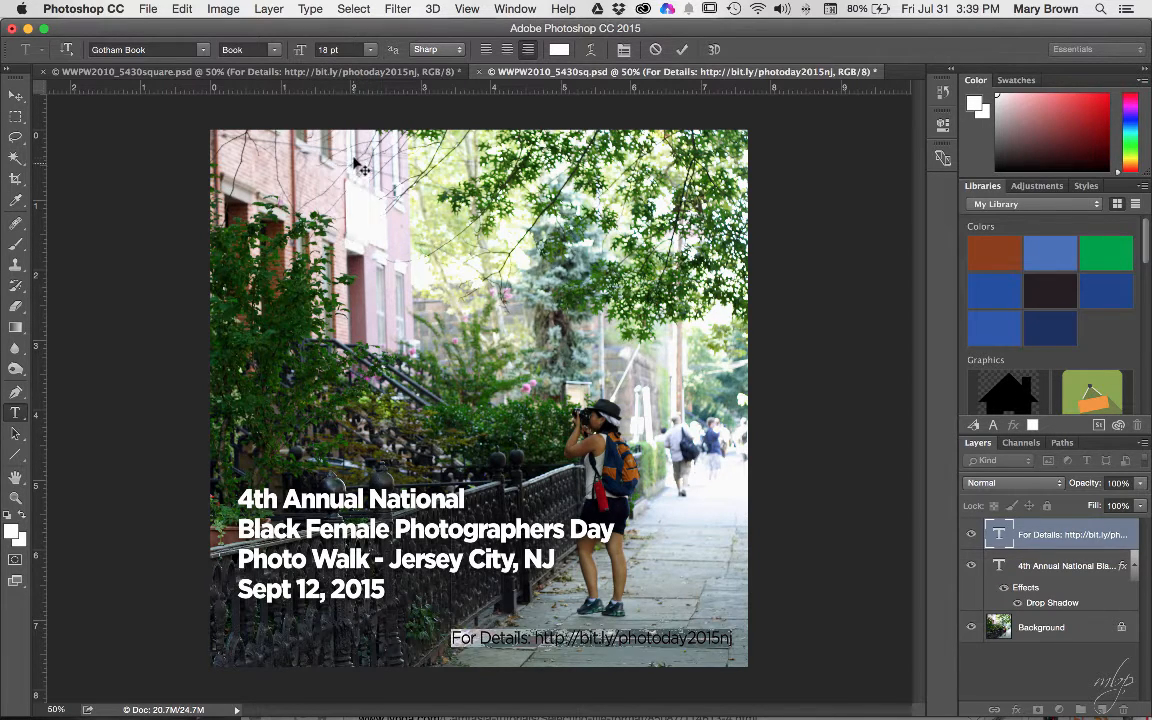
left_click(371, 50)
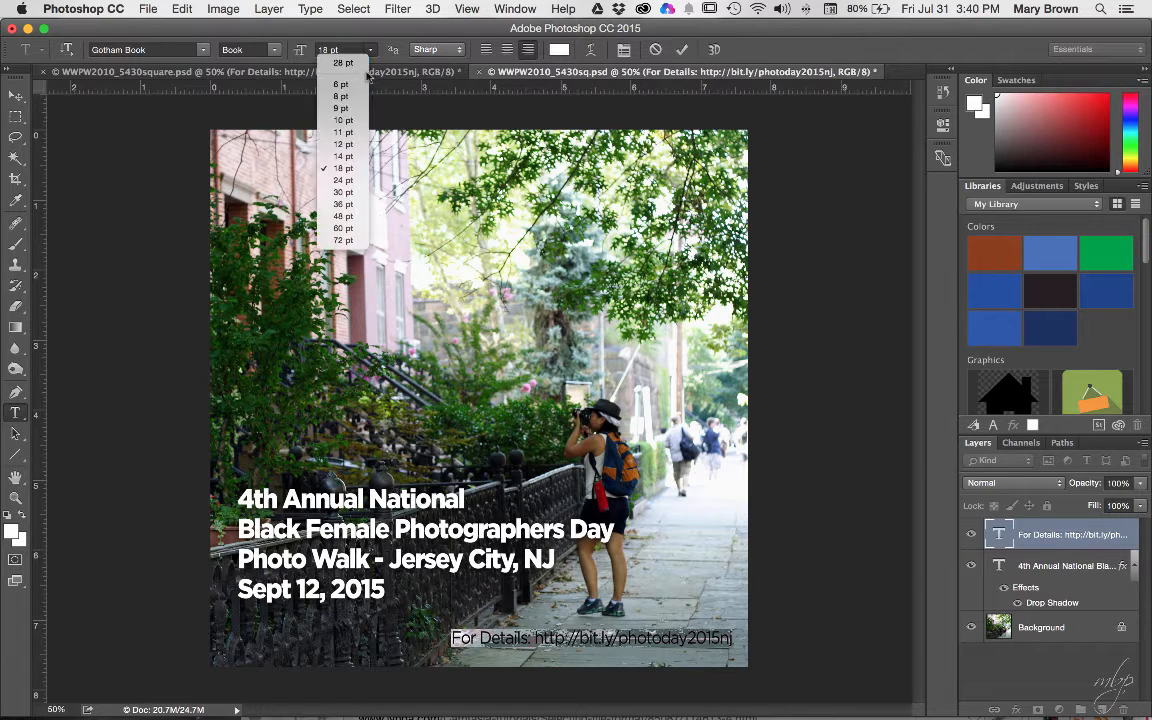
left_click(355, 180)
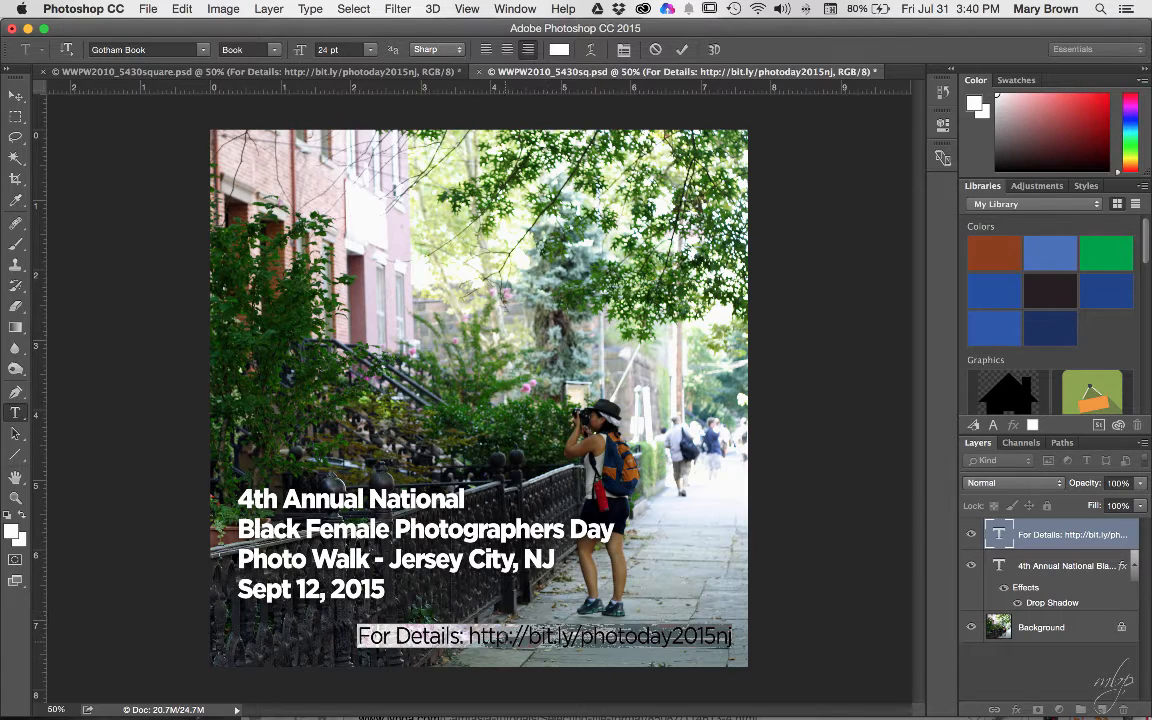
left_click(508, 641)
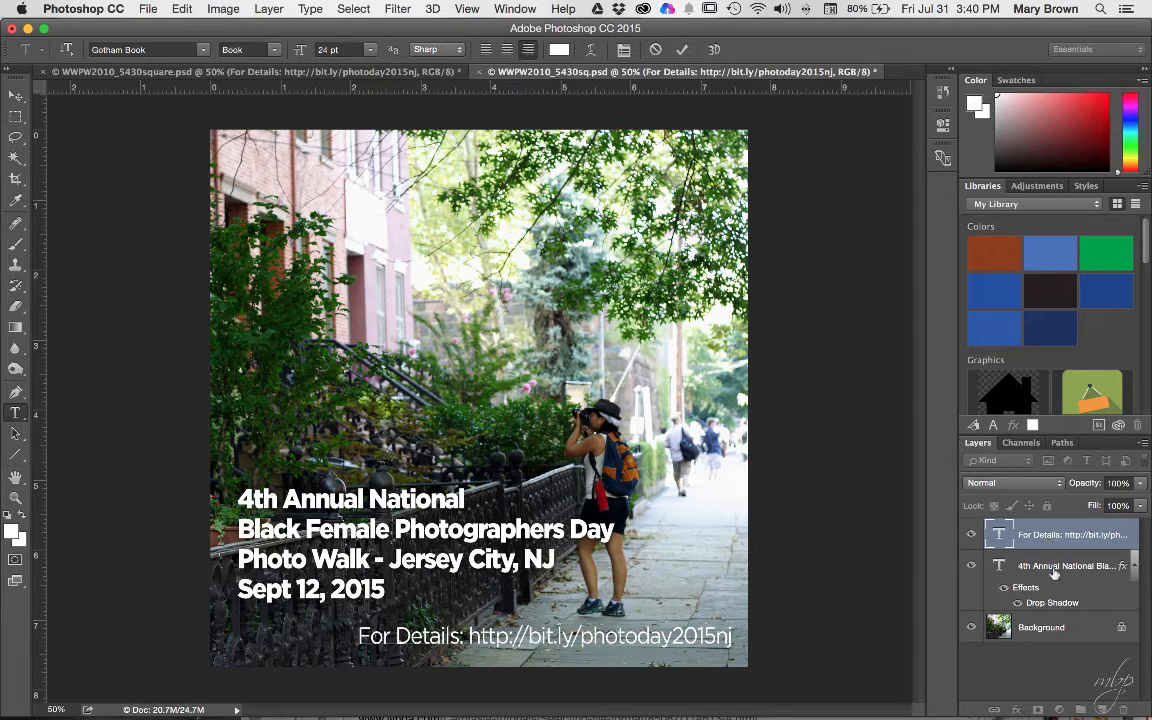
- Commit the details text and copy the headline layer's drop shadow style
key("super+Return")
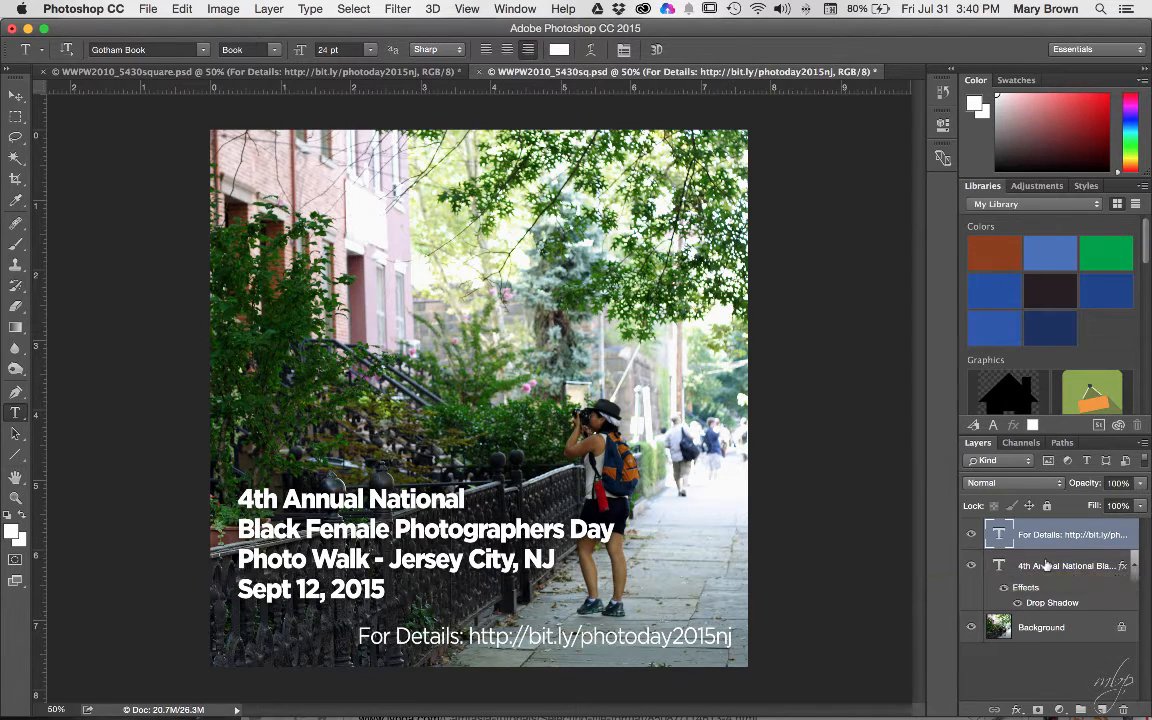
left_click(1036, 565)
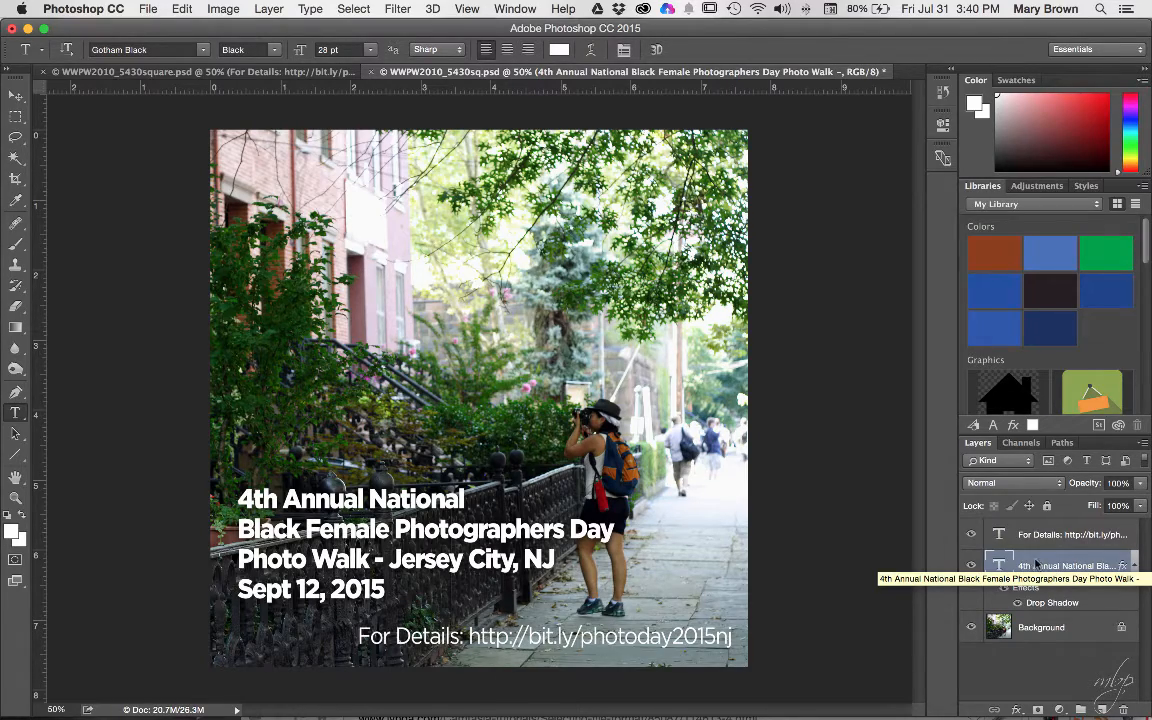
right_click(1036, 565)
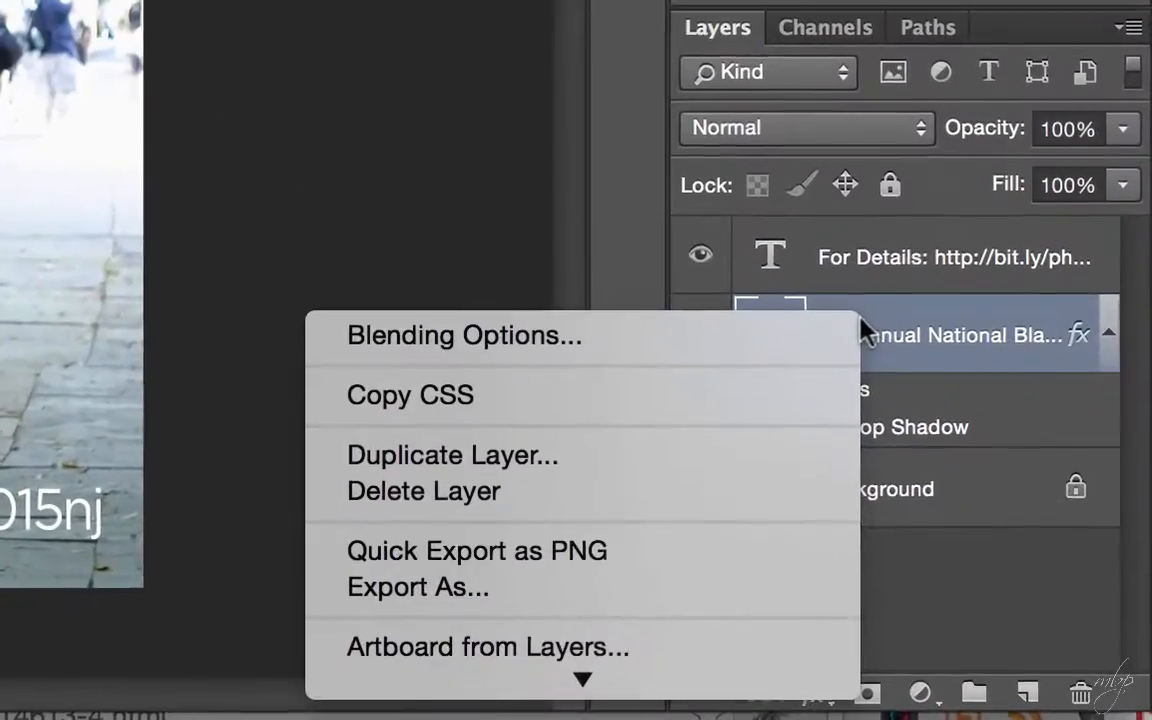
left_click(882, 318)
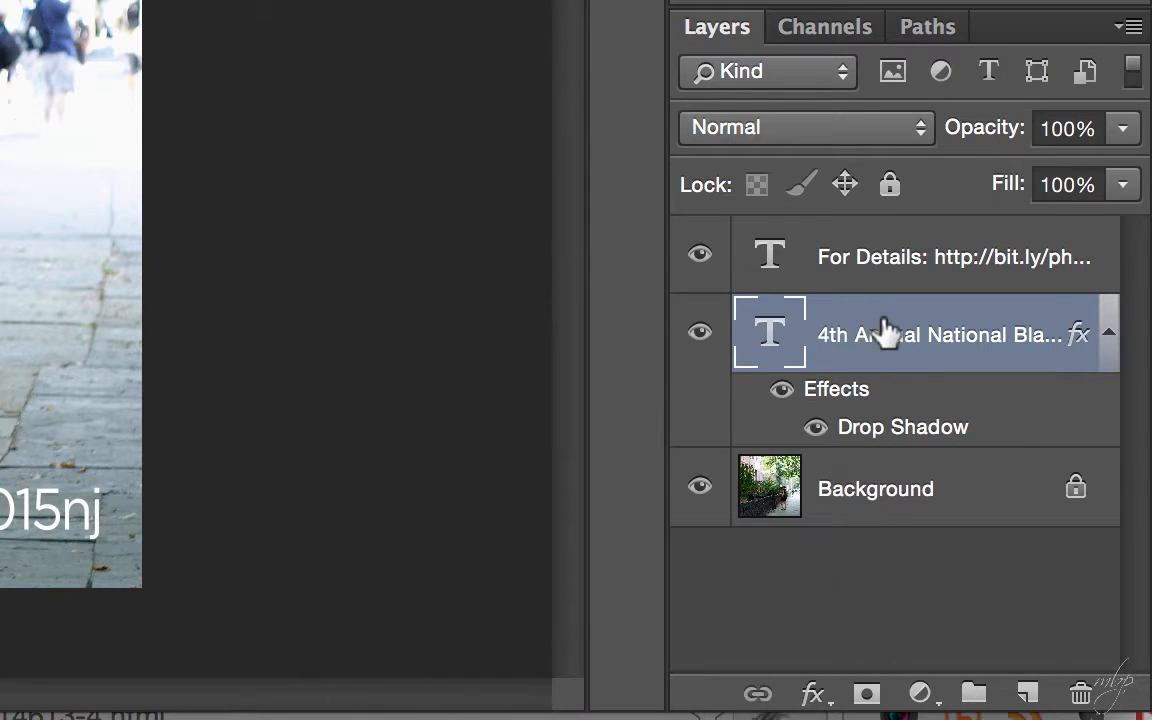
double_click(884, 320)
key("Escape")
right_click(888, 320)
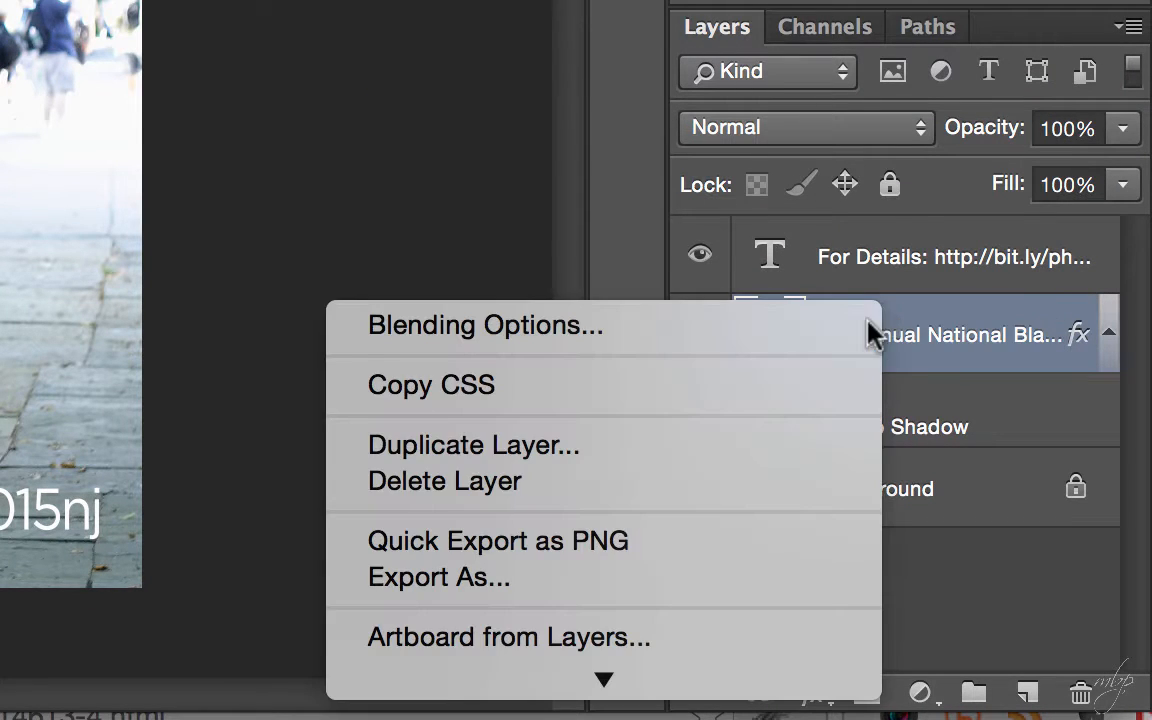
mouse_move(733, 712)
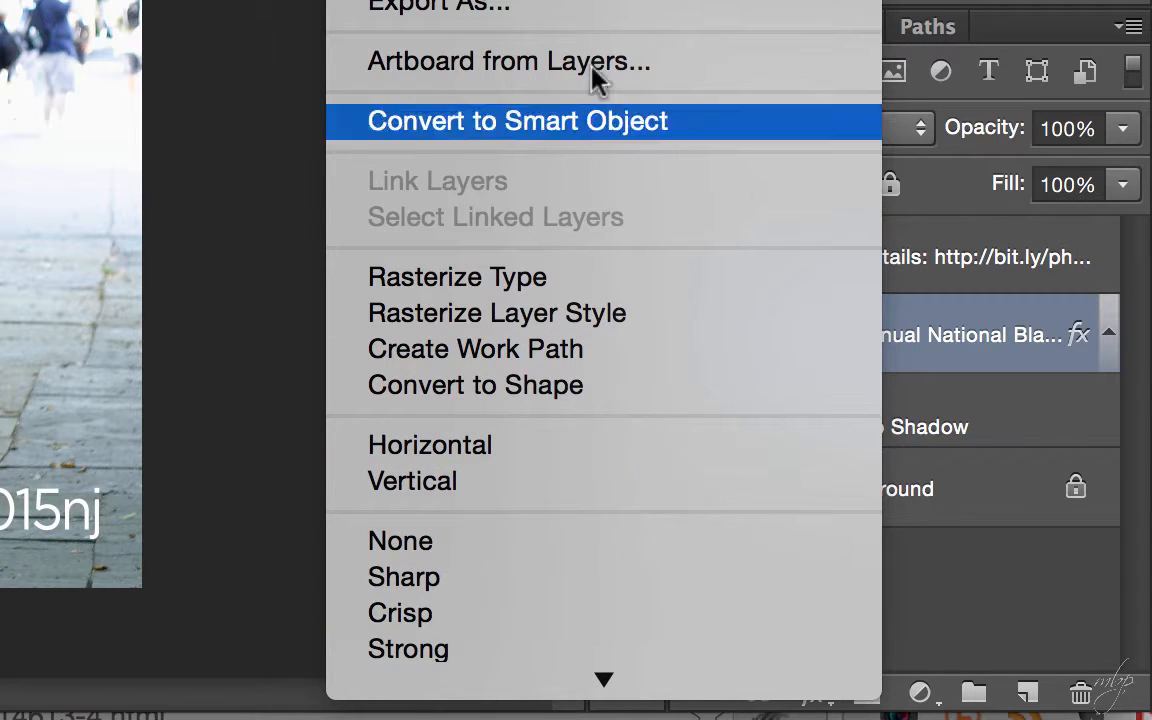
mouse_move(604, 680)
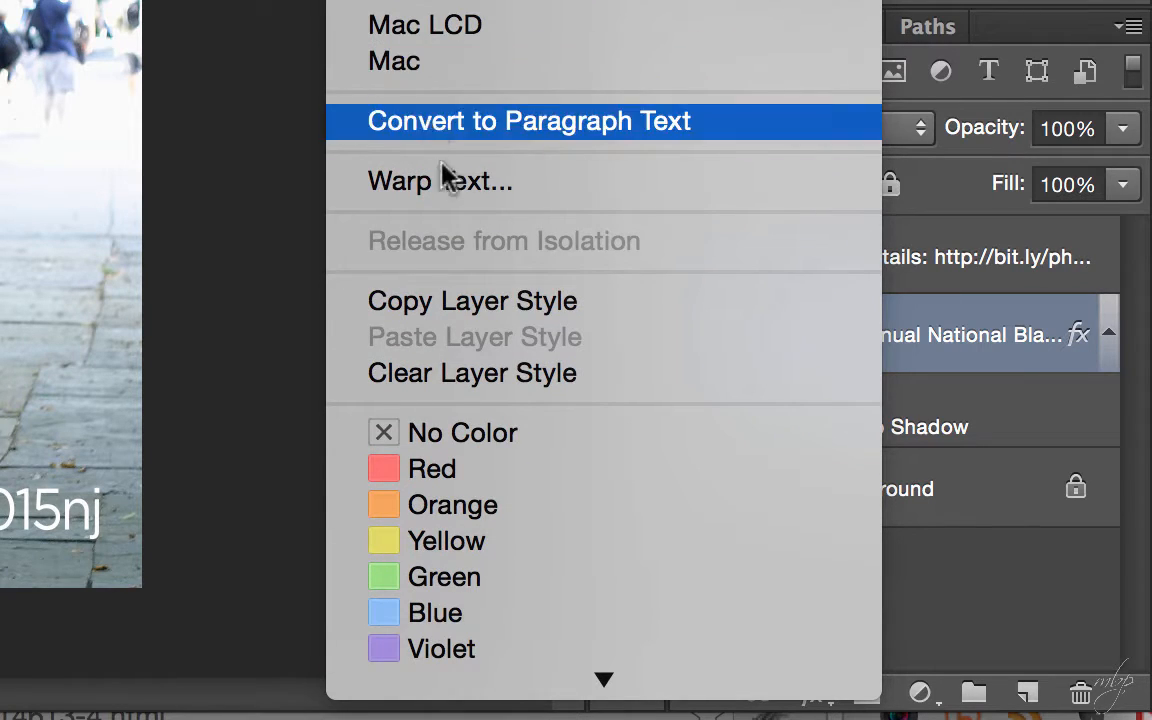
left_click(463, 305)
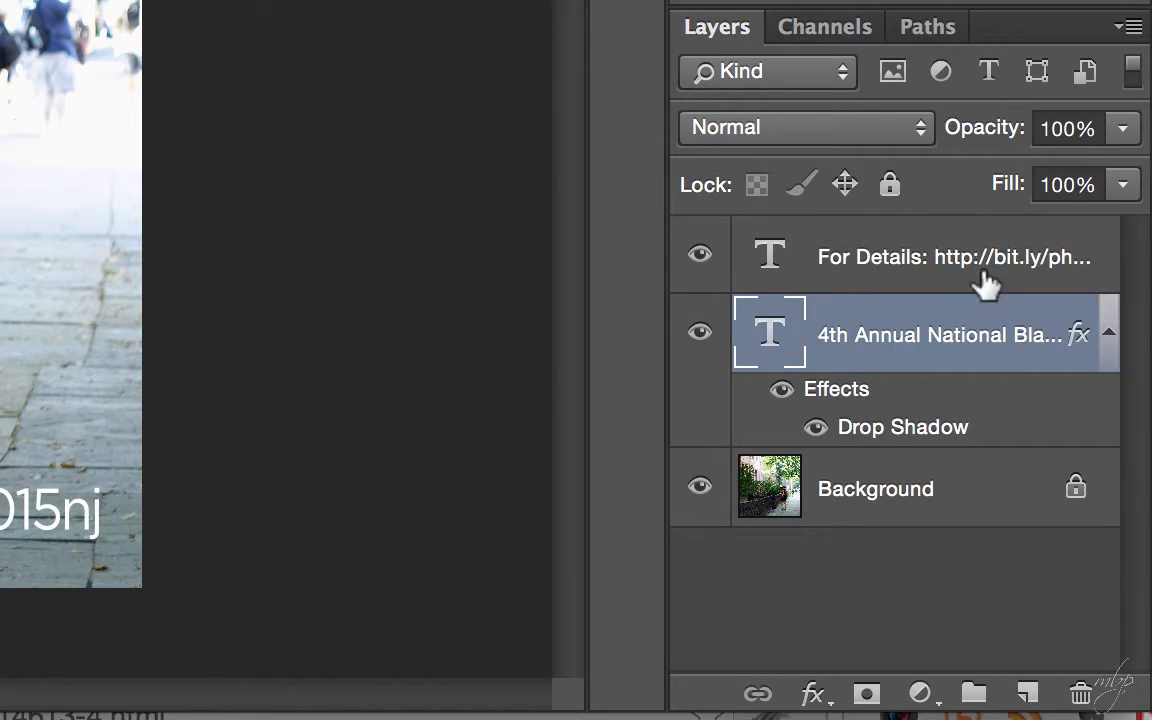
- Paste the copied drop shadow layer style onto the For Details text layer
left_click(897, 240)
right_click(898, 238)
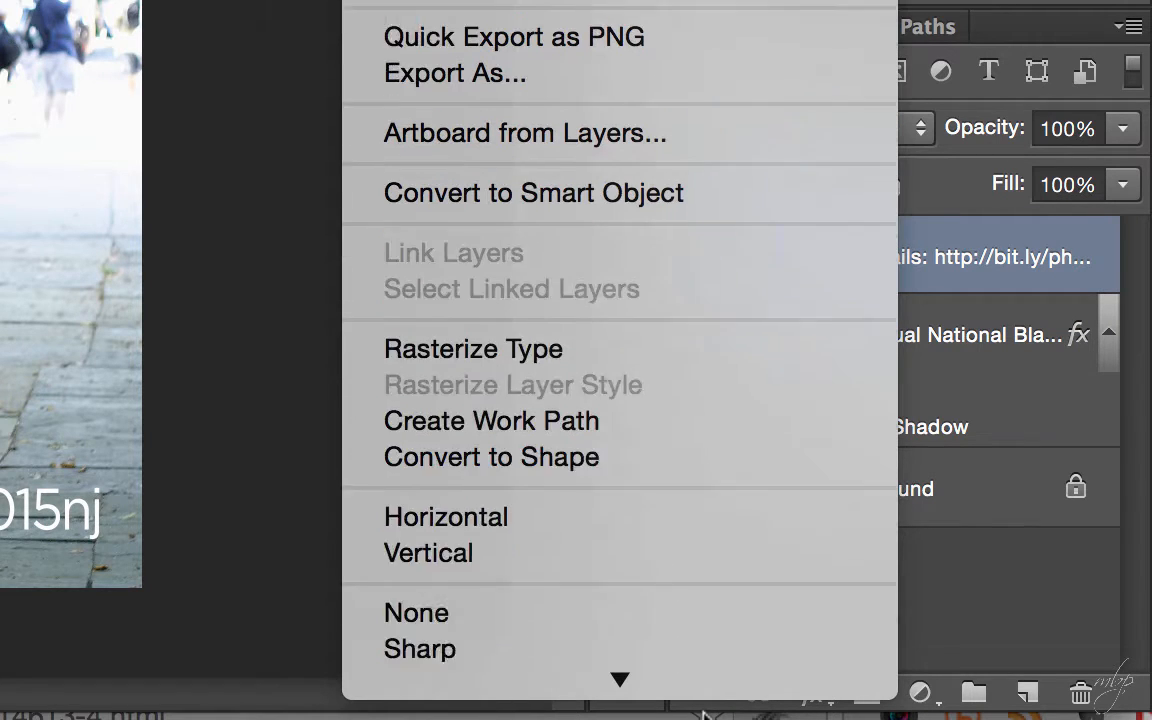
mouse_move(586, 690)
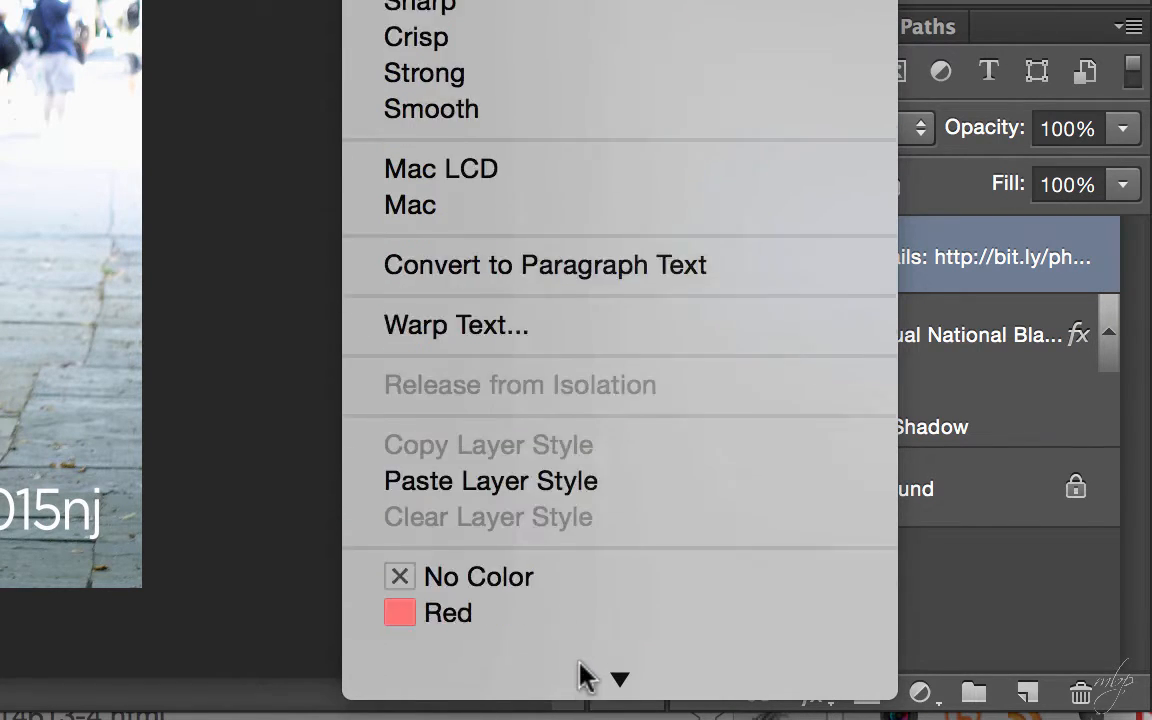
left_click(545, 445)
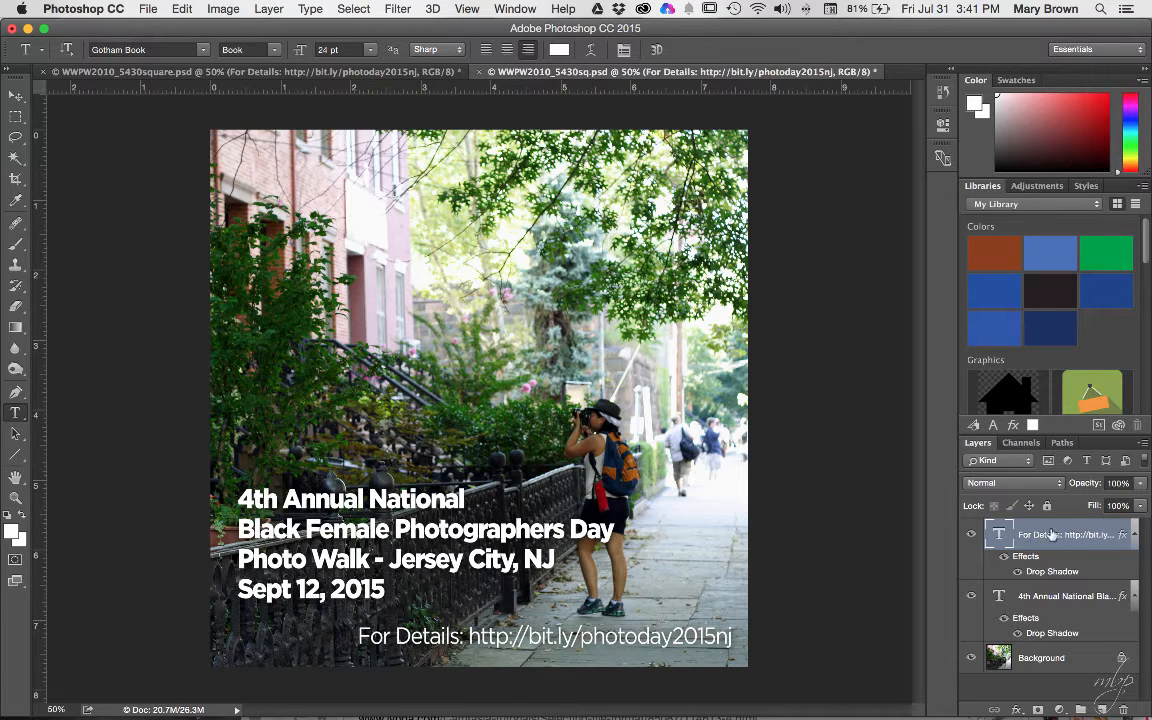
- Browse the Layer menu without changes, then nudge the For Details line slightly left
left_click(267, 10)
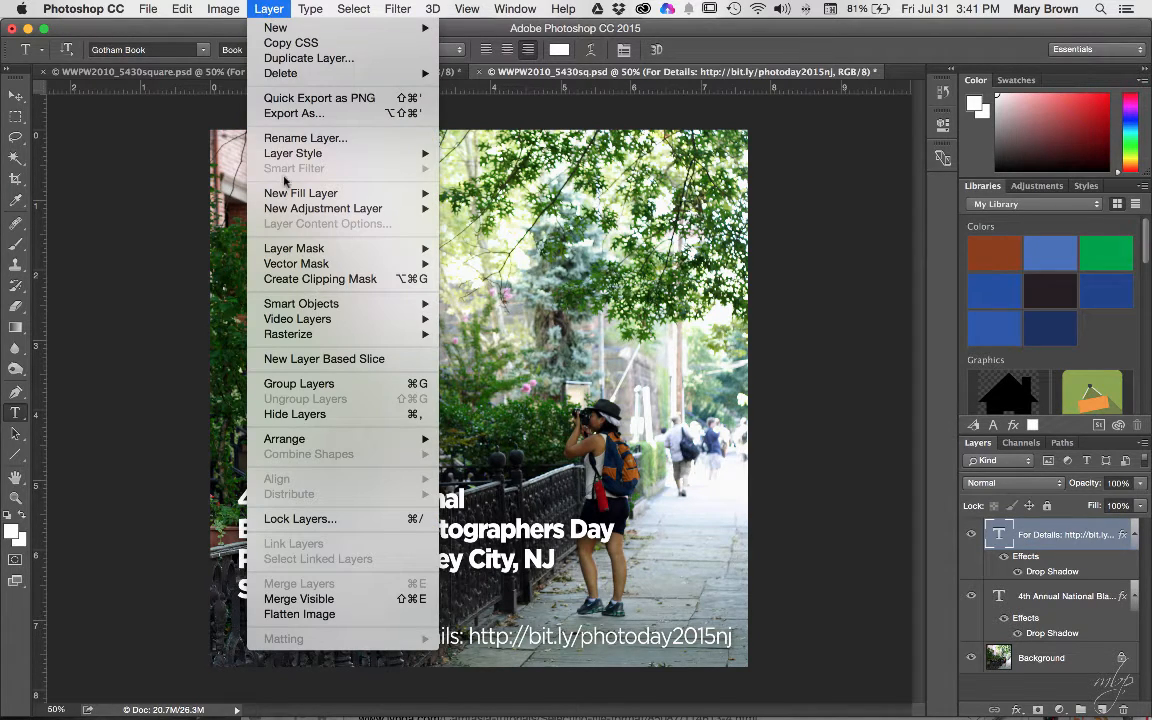
mouse_move(294, 248)
mouse_move(305, 150)
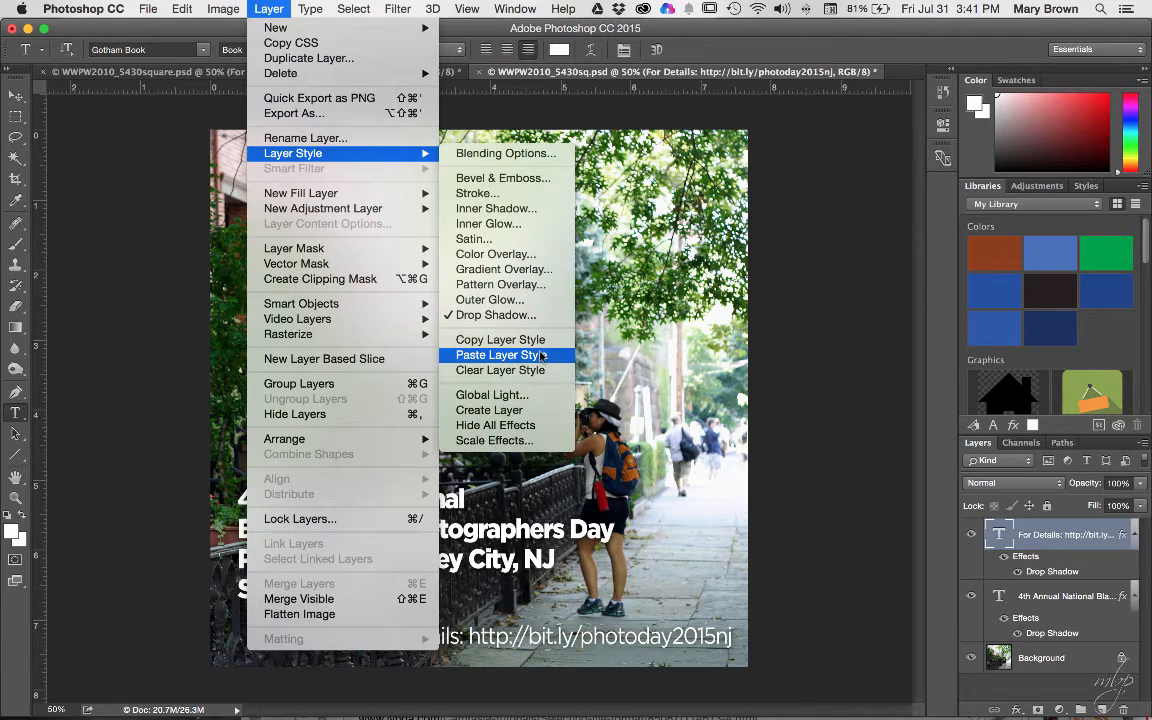
left_click(254, 6)
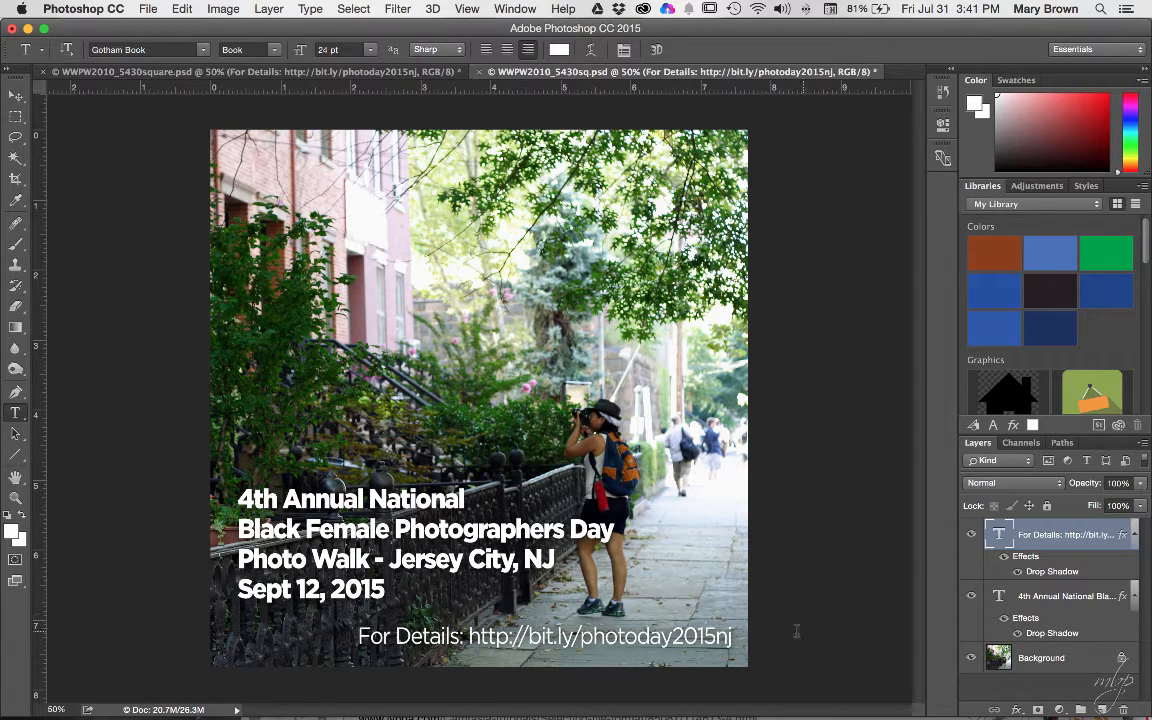
left_click(15, 97)
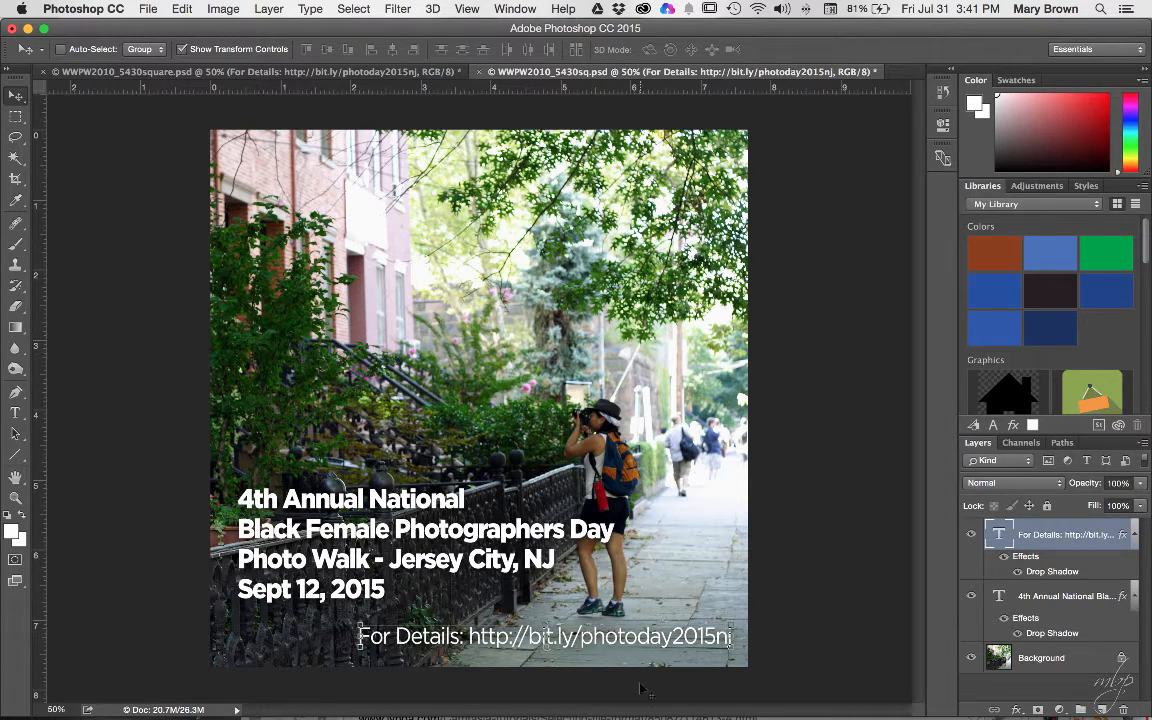
left_click_drag(647, 646, 631, 641)
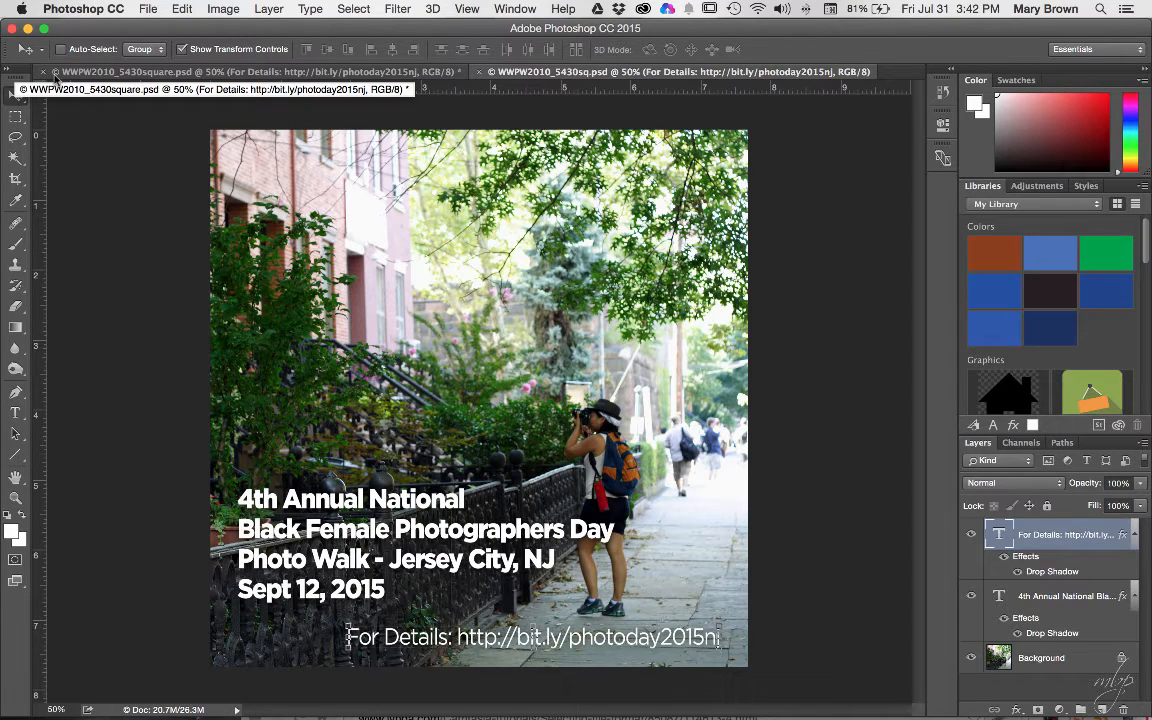
- Open File > Export > Save for Web (Legacy) for the 2688×2688 px image
left_click(145, 9)
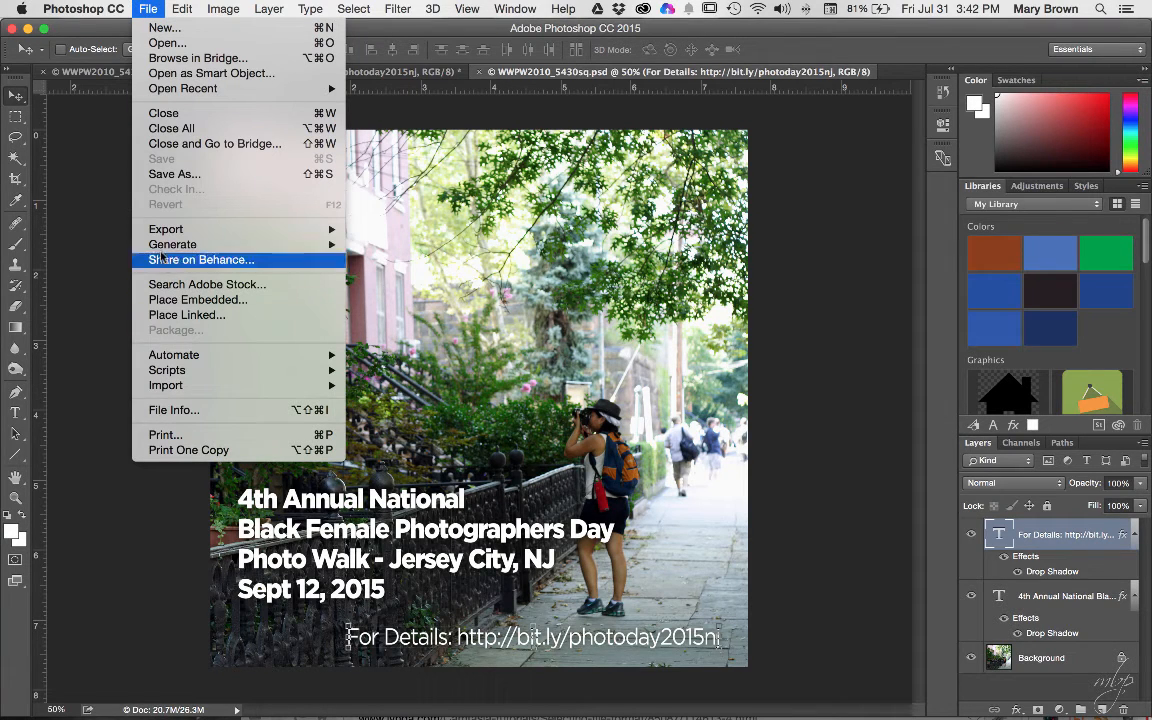
mouse_move(157, 233)
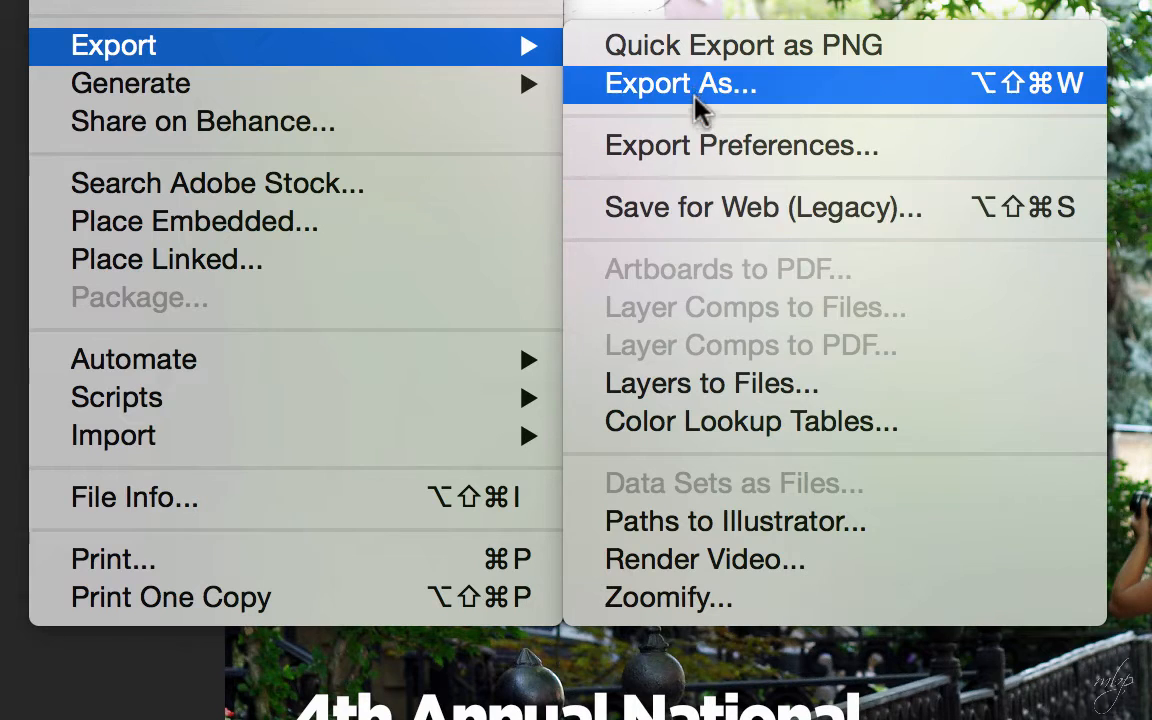
left_click(705, 222)
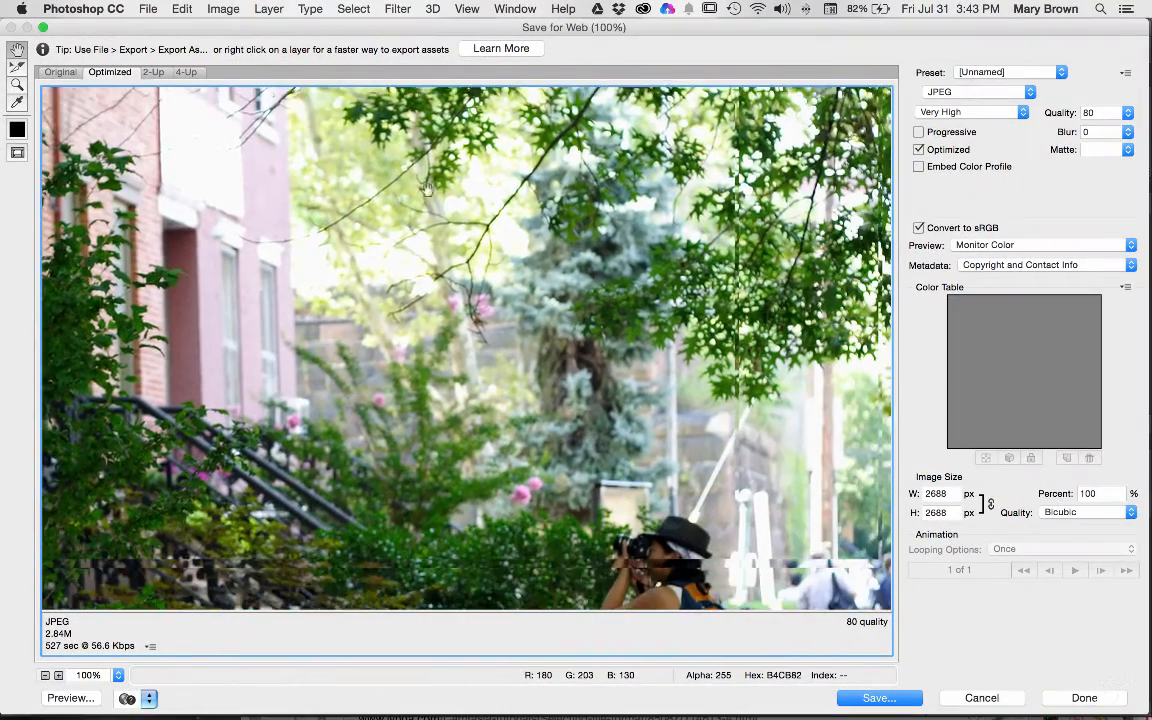
- Apply the JPEG High export preset and raise the JPEG quality to 82
left_click_drag(427, 188, 429, 185)
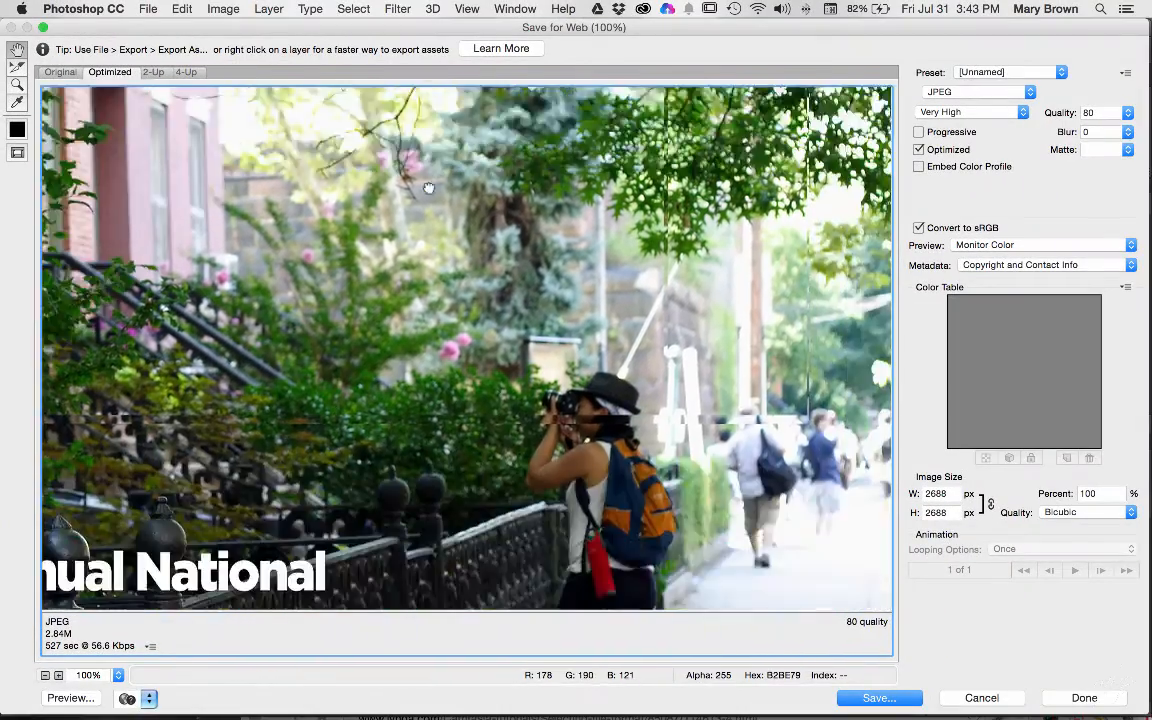
left_click_drag(411, 470, 636, 289)
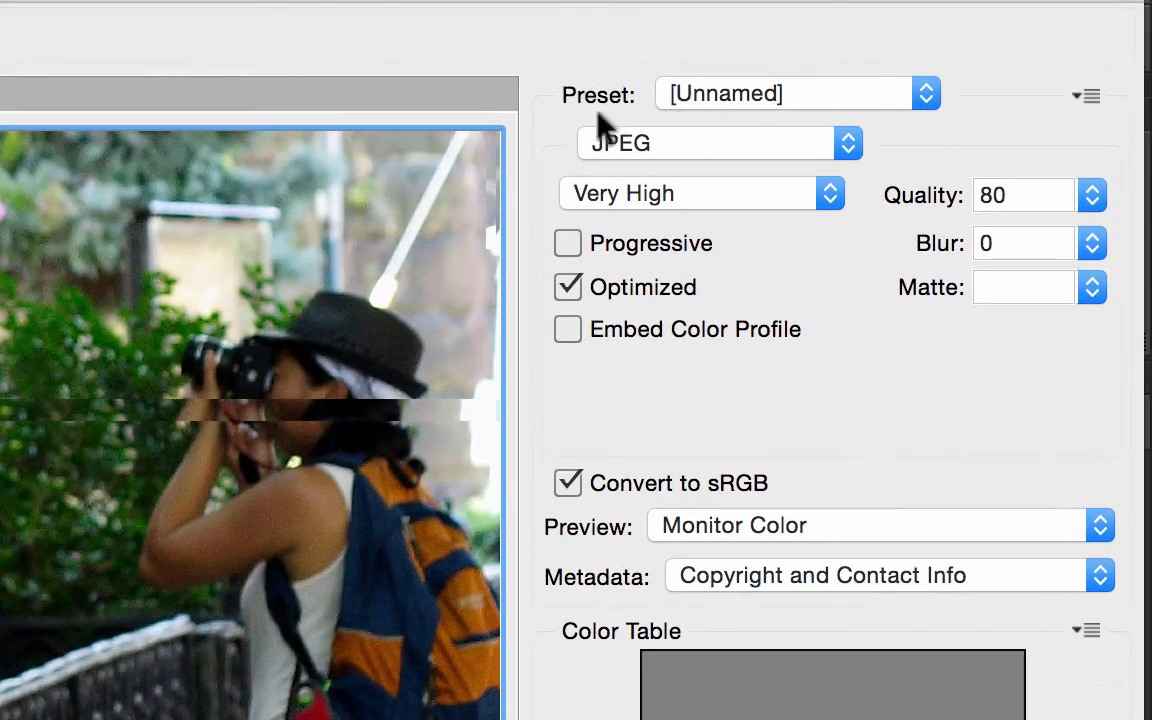
left_click(838, 99)
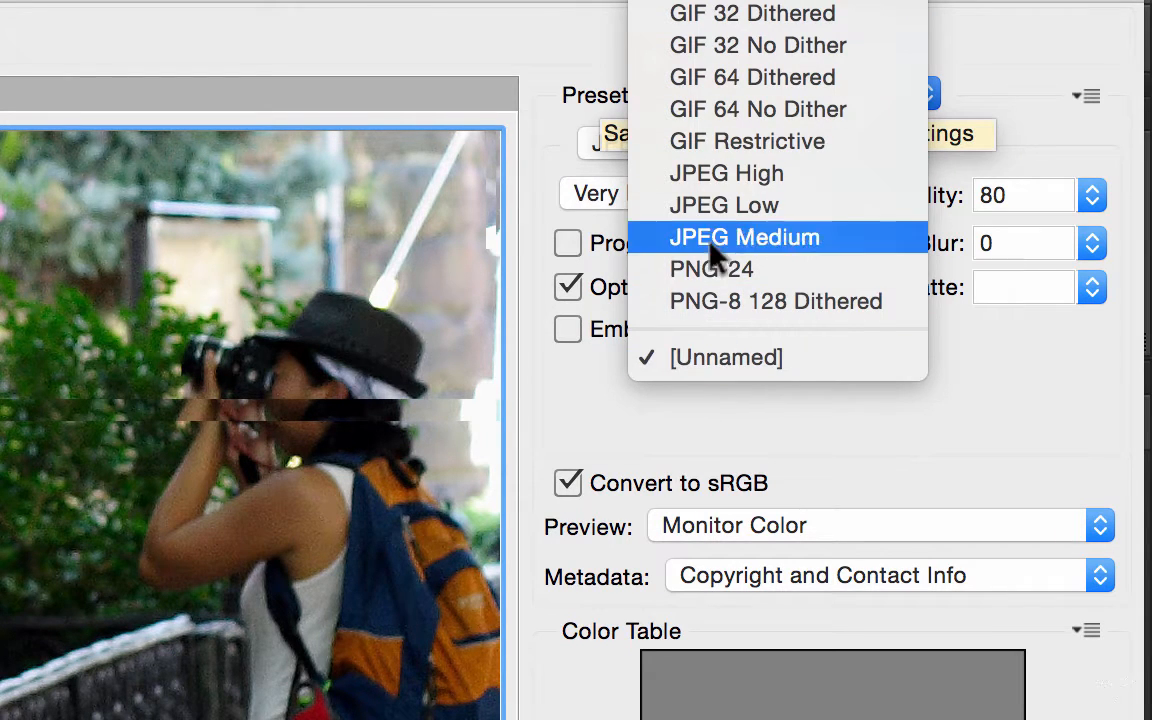
left_click(713, 182)
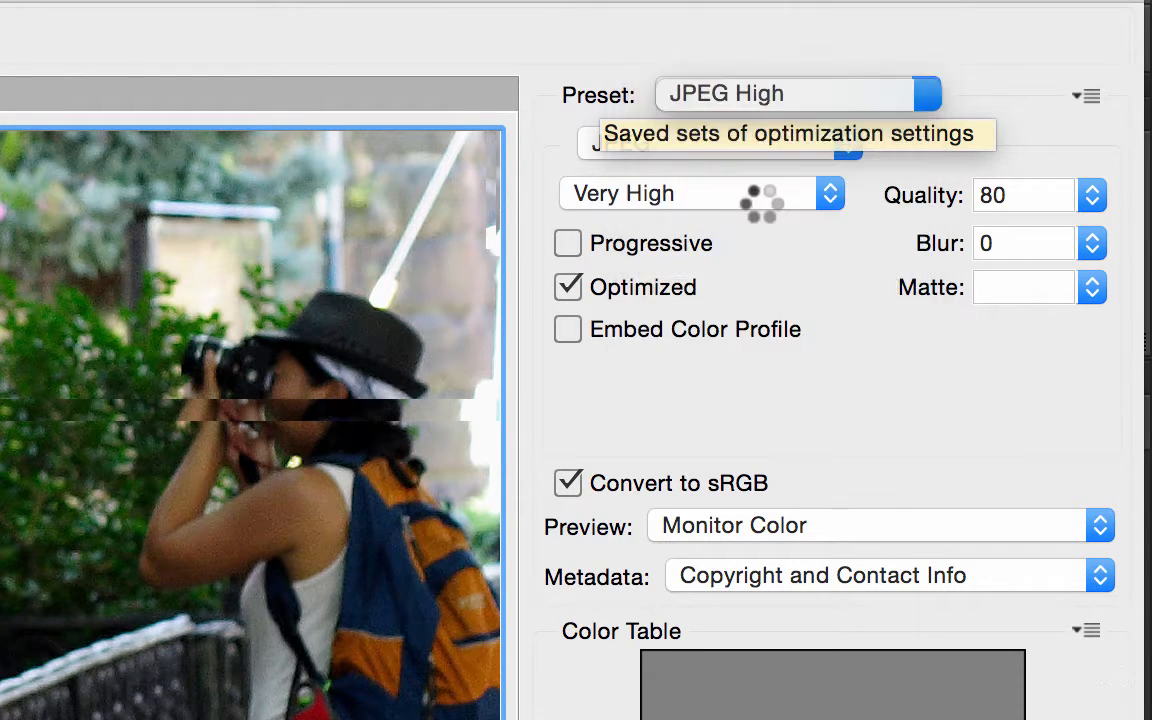
left_click(1090, 196)
left_click_drag(1010, 240, 1052, 237)
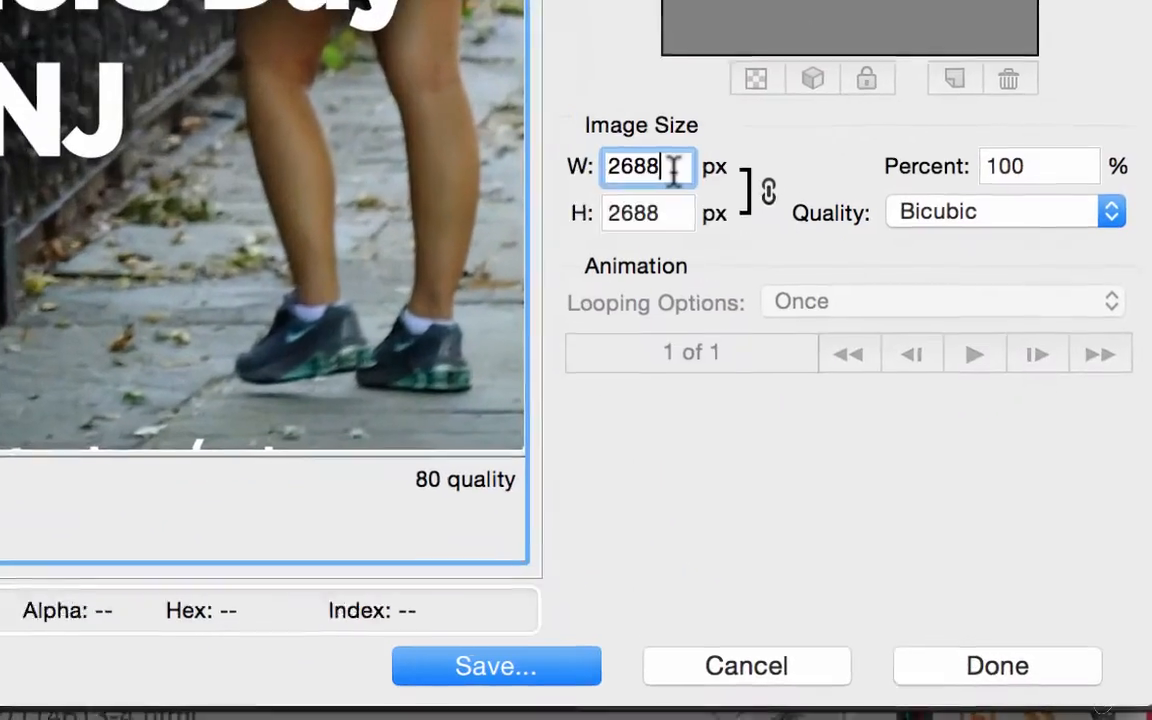
- Set the export width to 1800 px and save the JPEG into the BFP photowalk folder
double_click(951, 494)
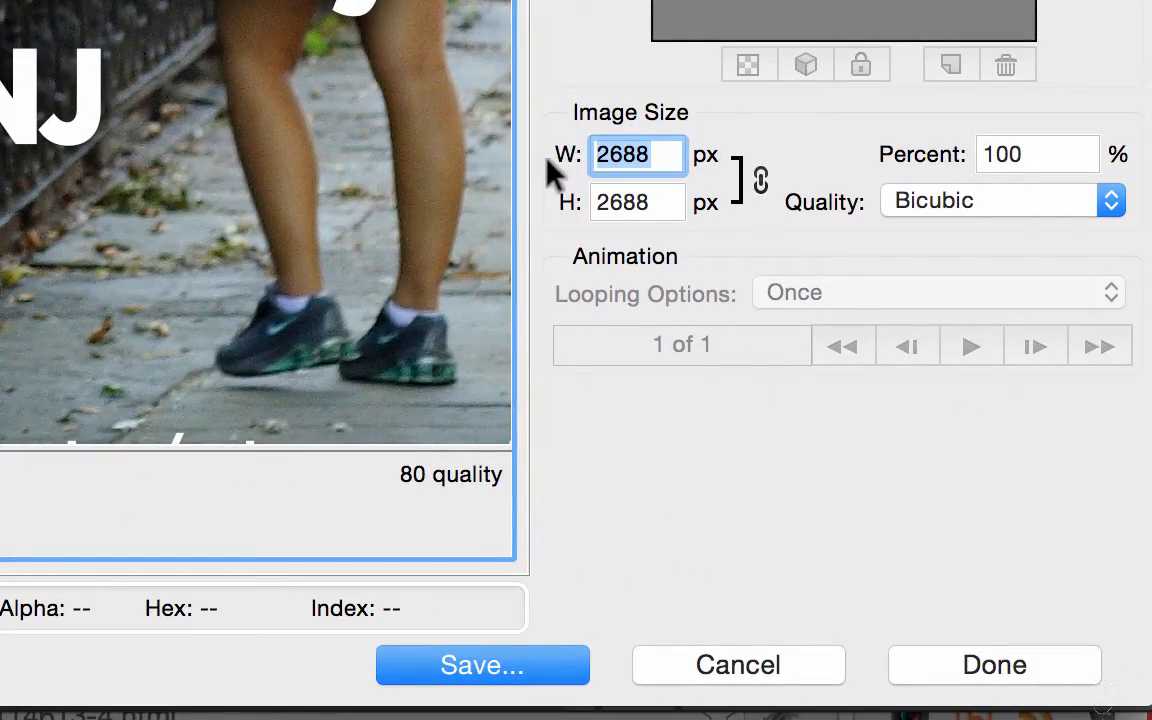
type("1800")
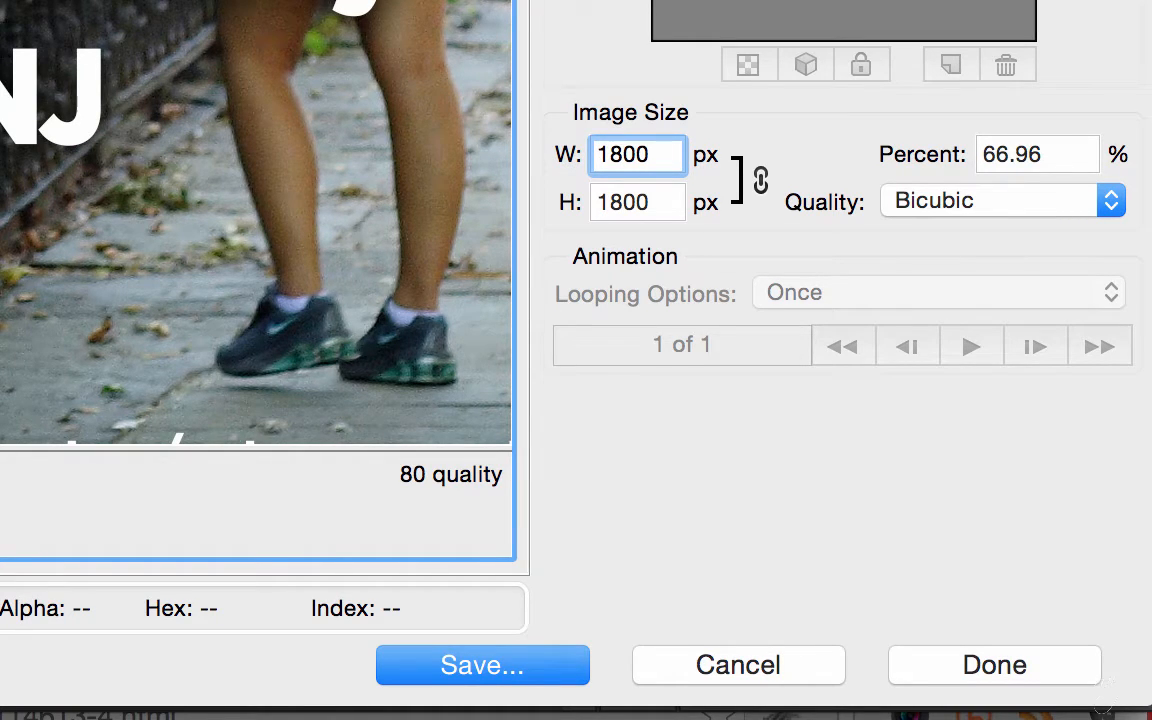
key("Tab")
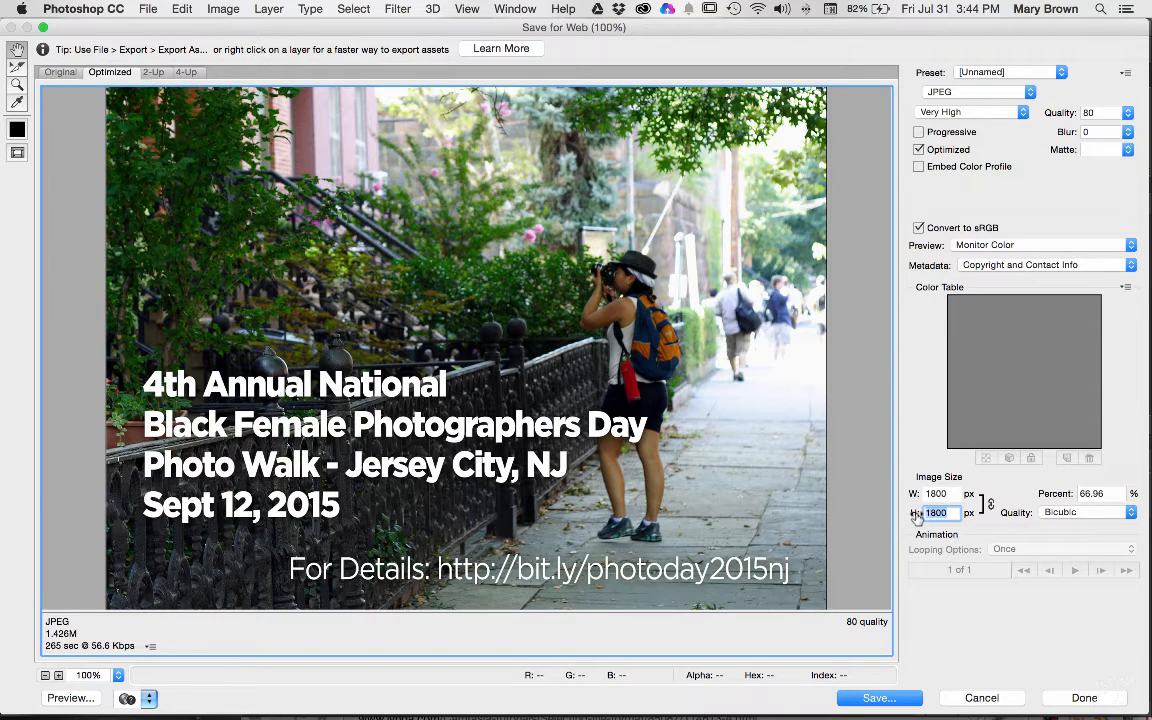
left_click(880, 698)
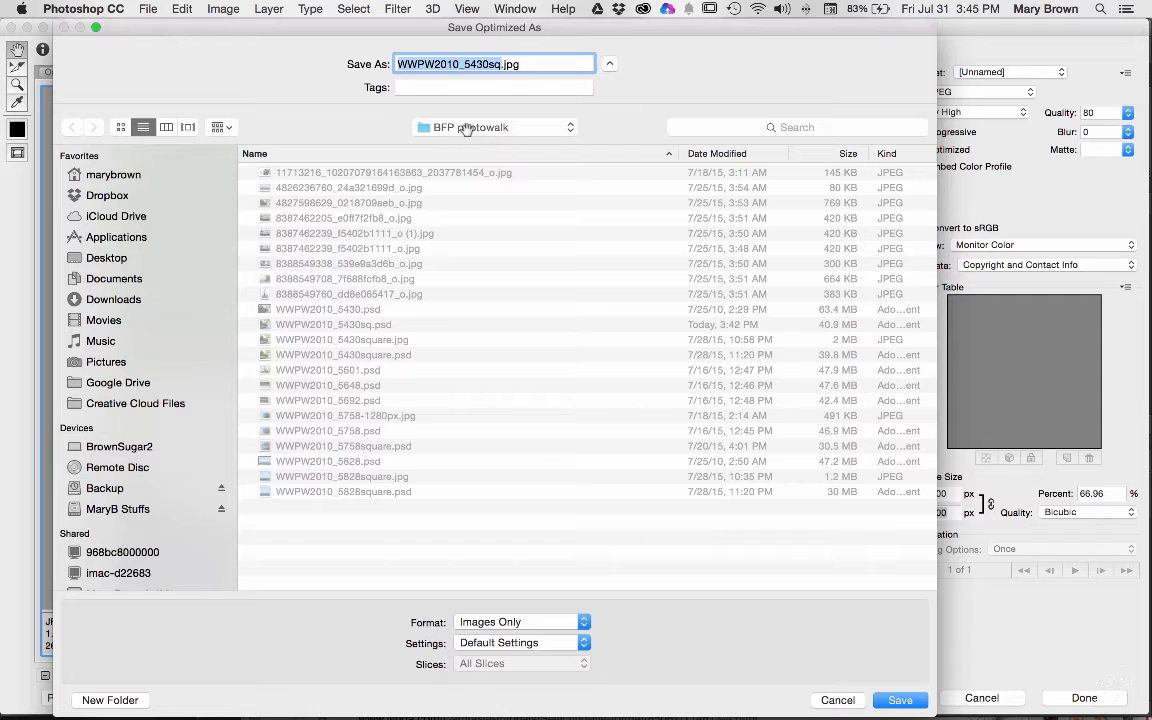
left_click(898, 700)
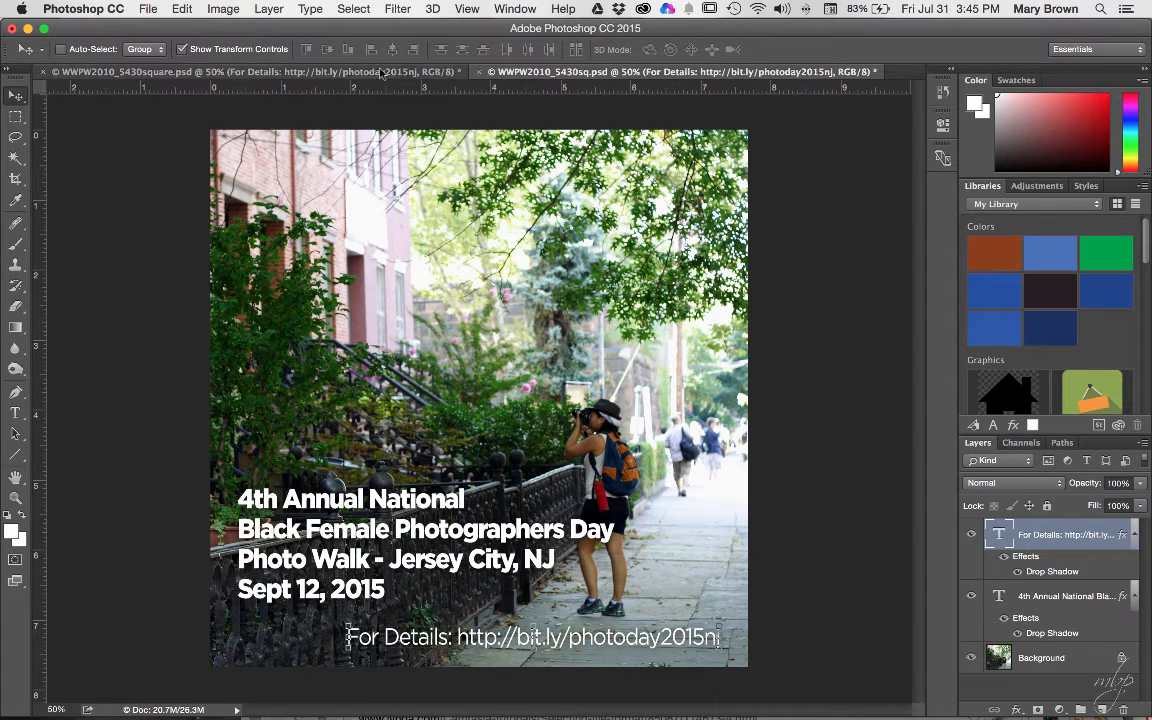
left_click(83, 700)
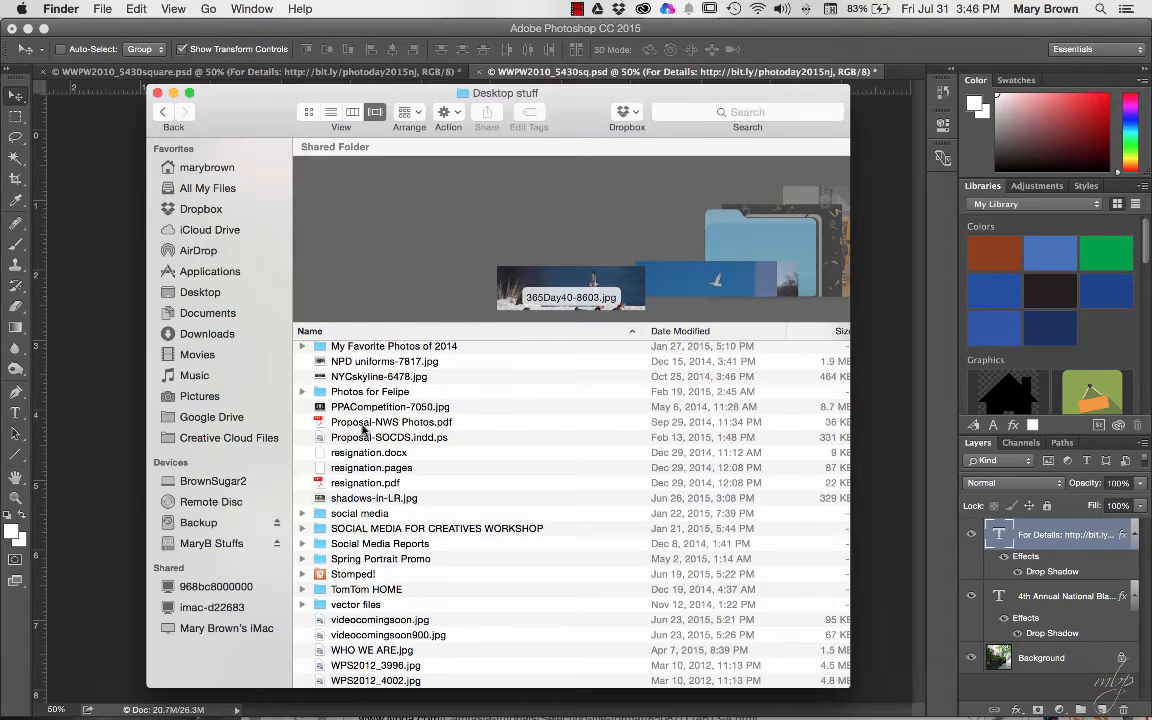
- Open BFP photowalk on the external drive, sort newest first, and drag WWPW2010_5430sq.jpg into Photoshop
left_click(211, 543)
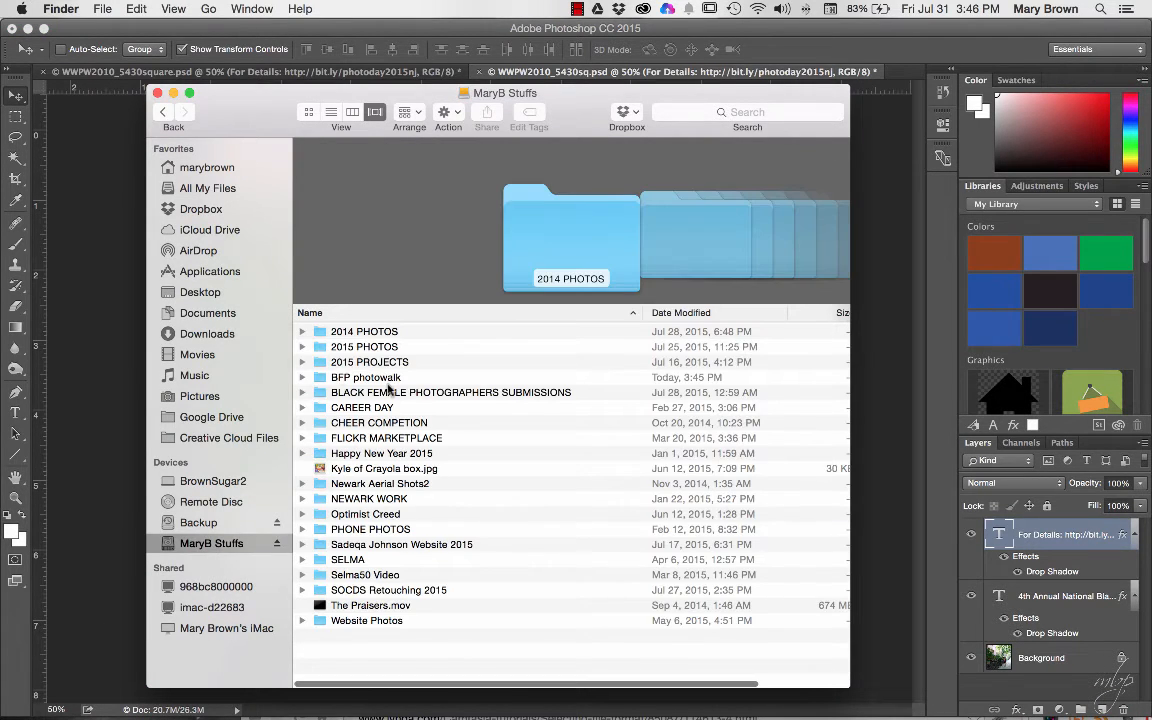
left_click(329, 380)
double_click(329, 380)
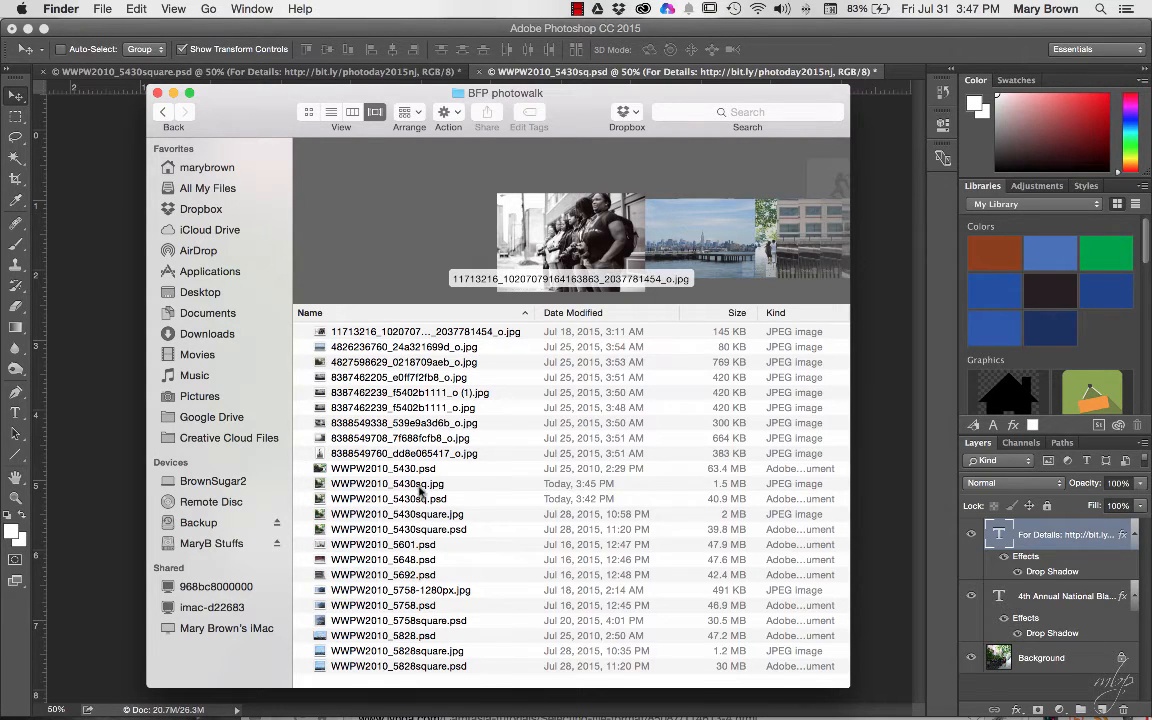
left_click(345, 484)
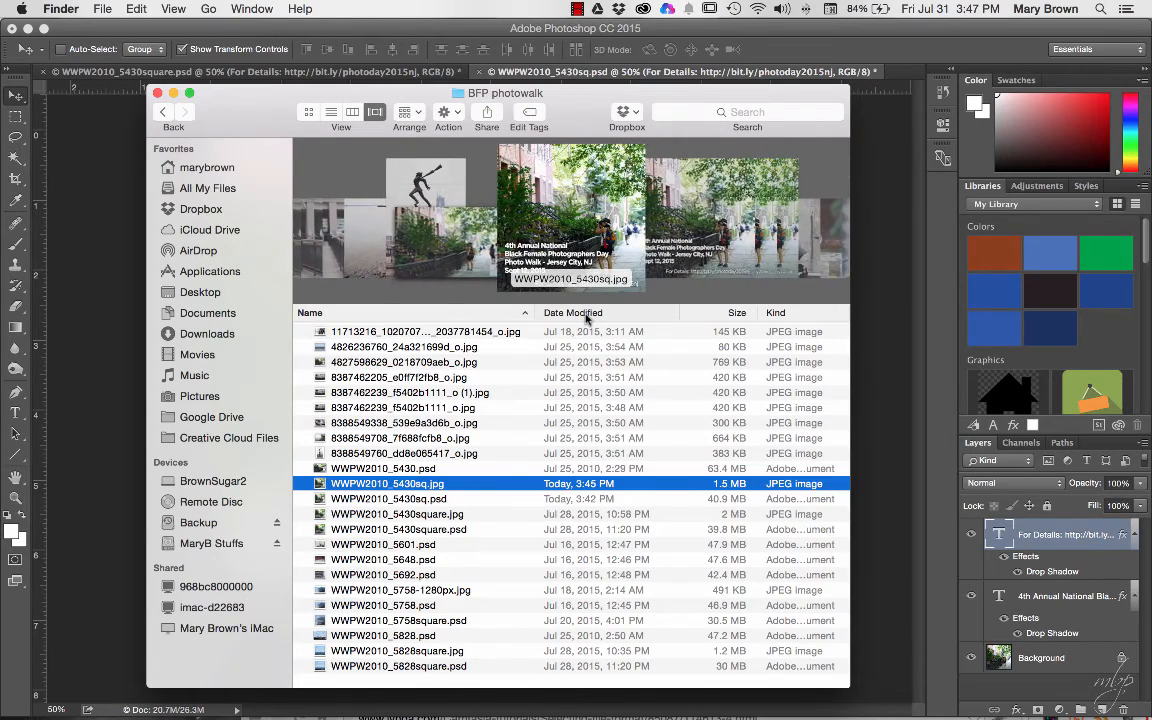
left_click(568, 313)
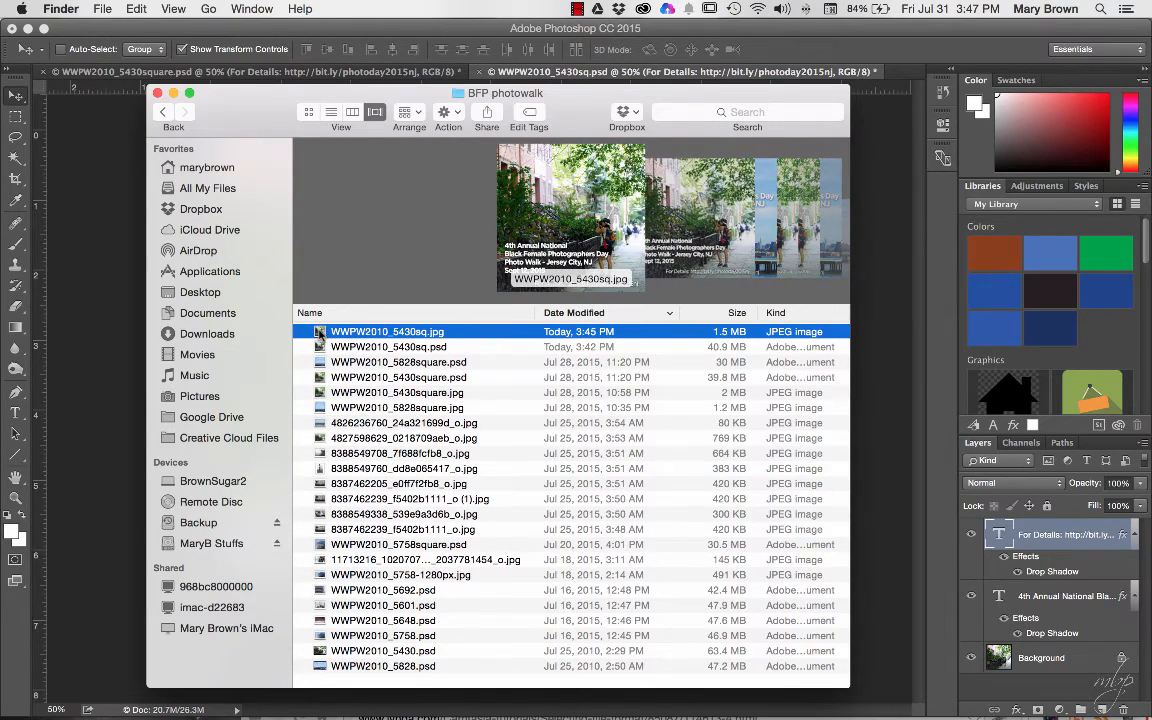
left_click_drag(319, 333, 346, 698)
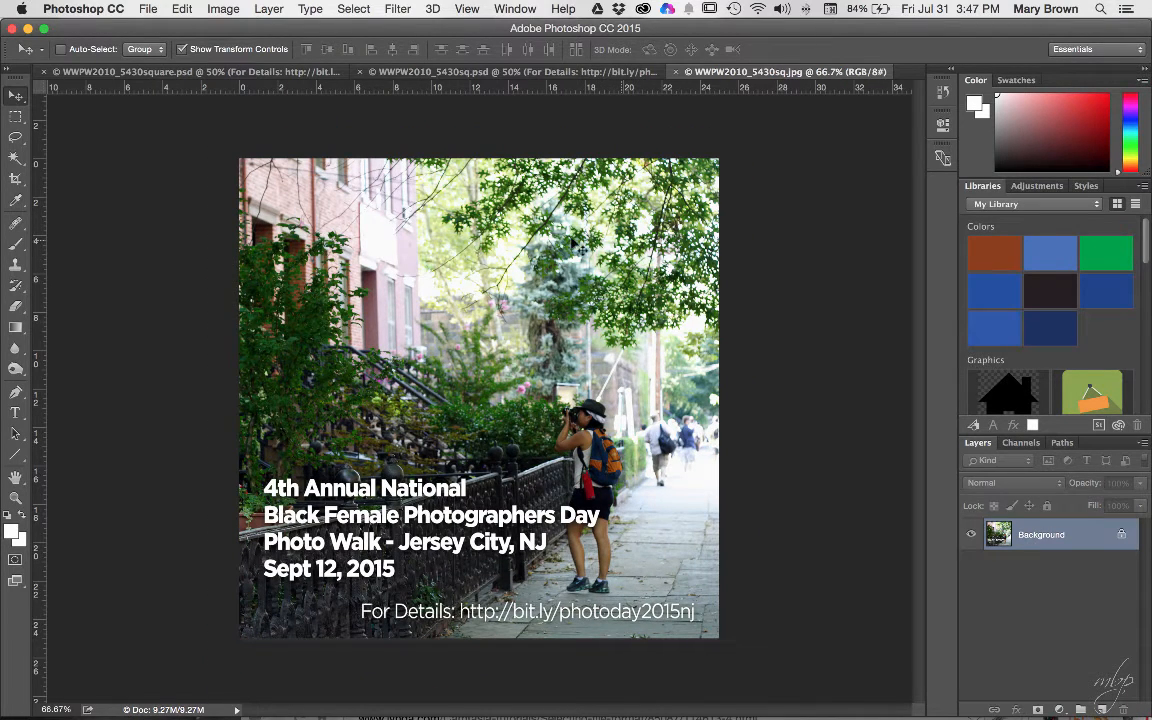
- Confirm in Image Size that the JPG is 1800 × 1800 px, close it, and return to Finder
left_click(224, 9)
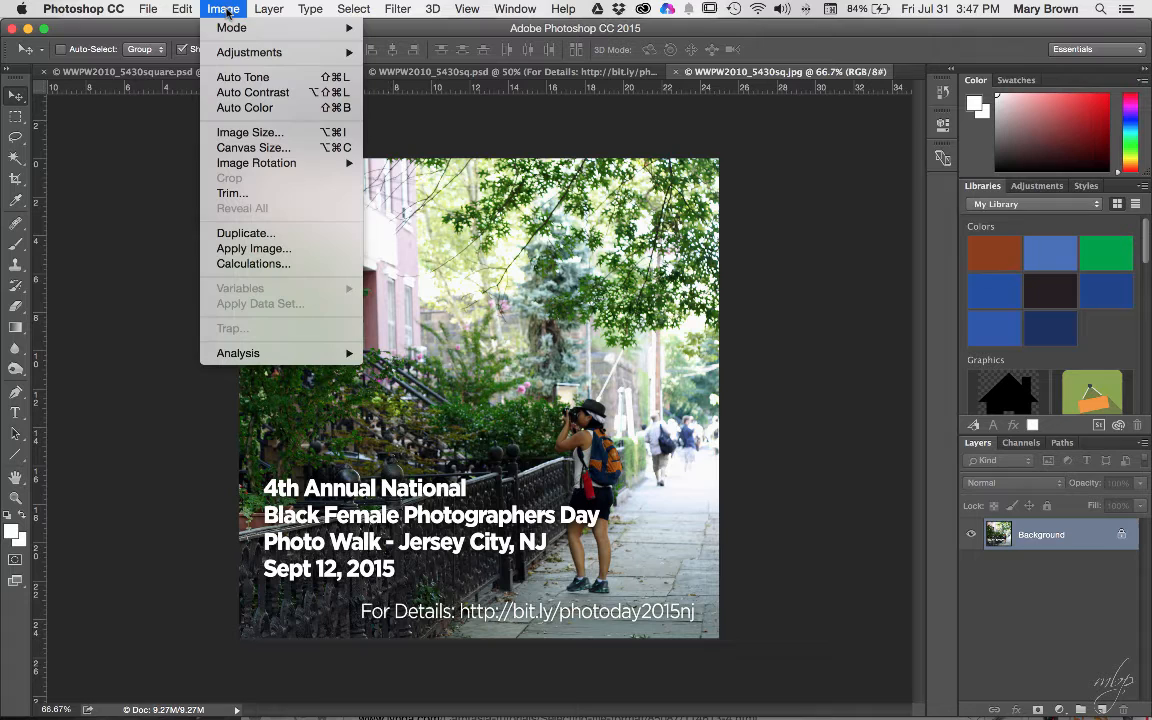
left_click(245, 132)
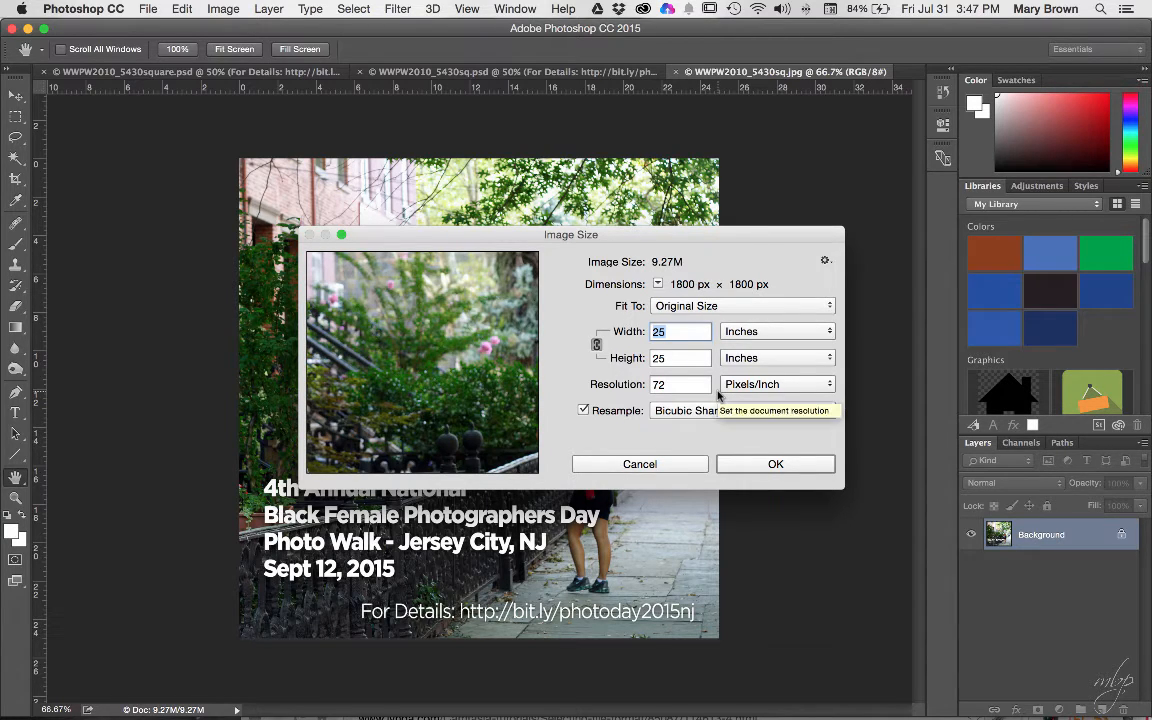
left_click(758, 465)
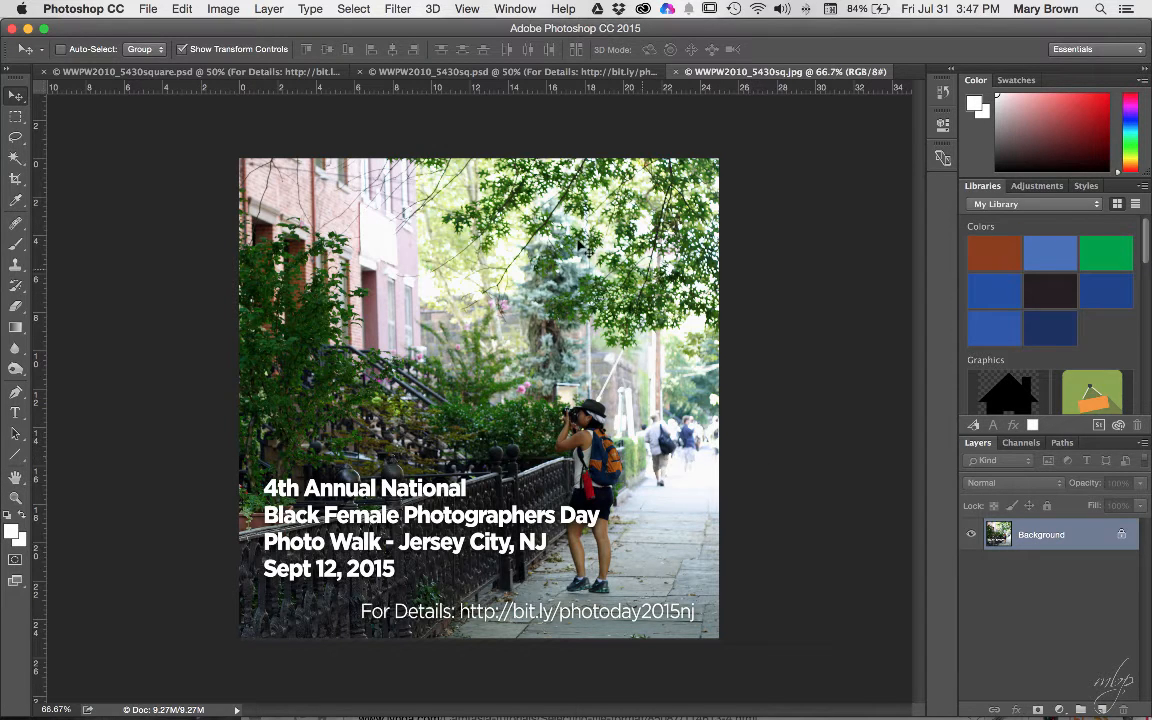
left_click(673, 77)
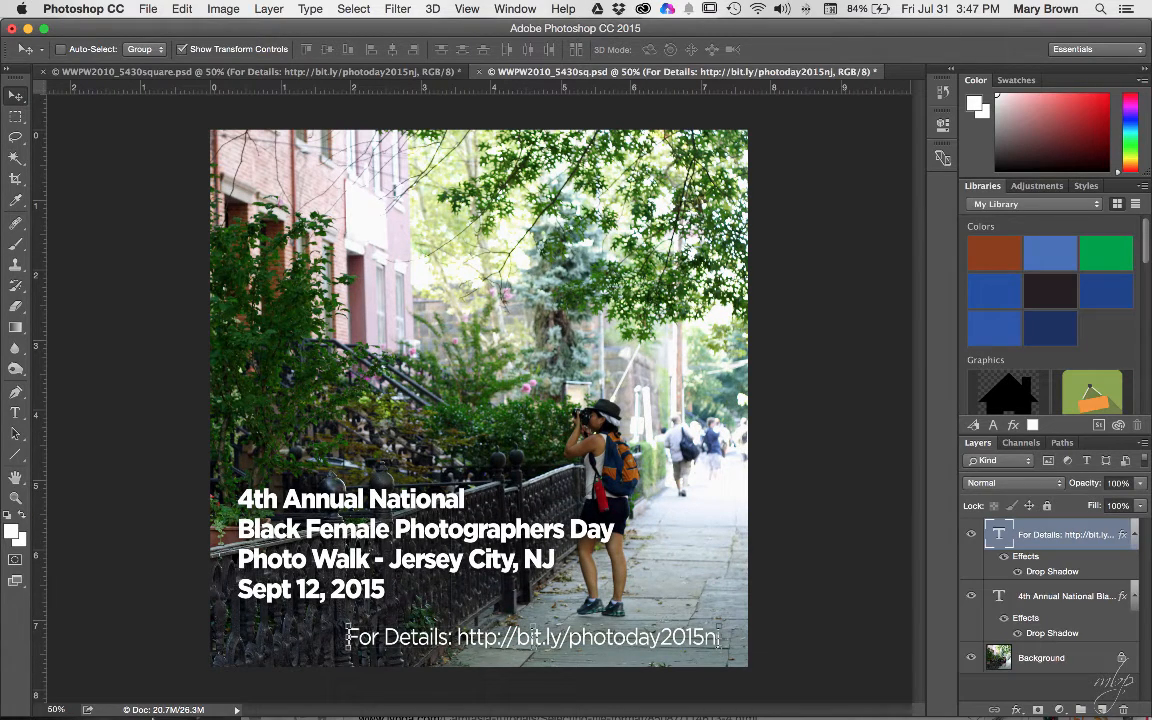
left_click(98, 680)
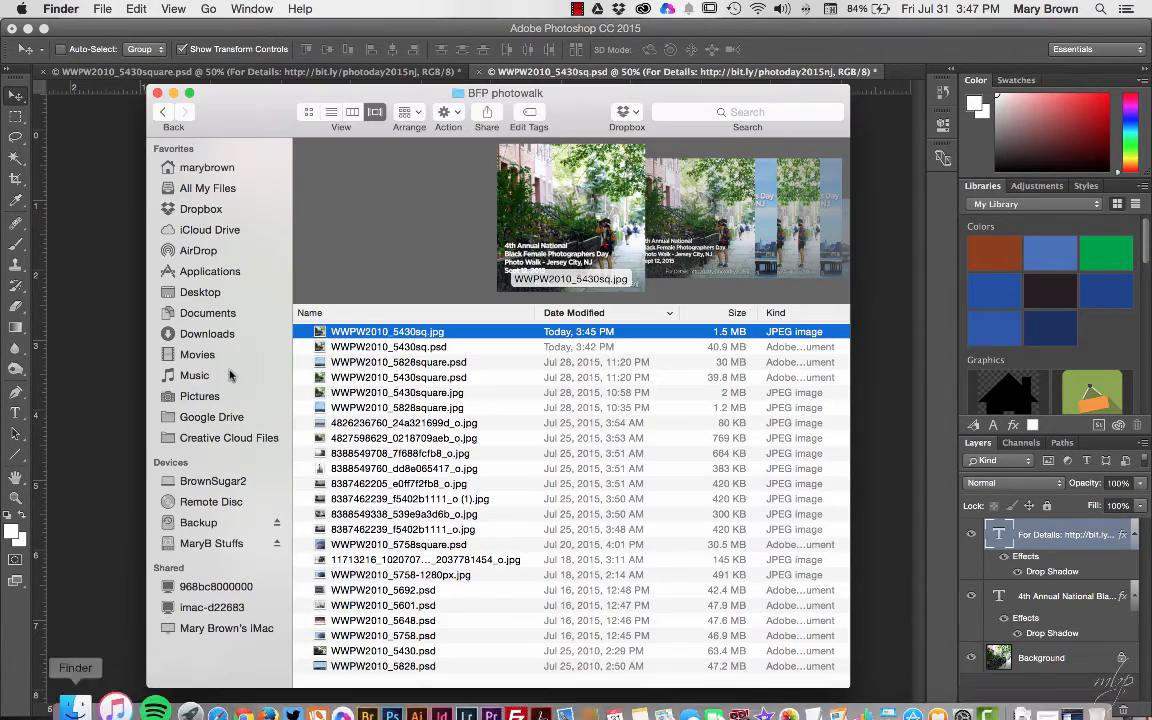
- Open the Dropbox folder from the Dropbox menu-bar panel
left_click_drag(249, 113, 252, 104)
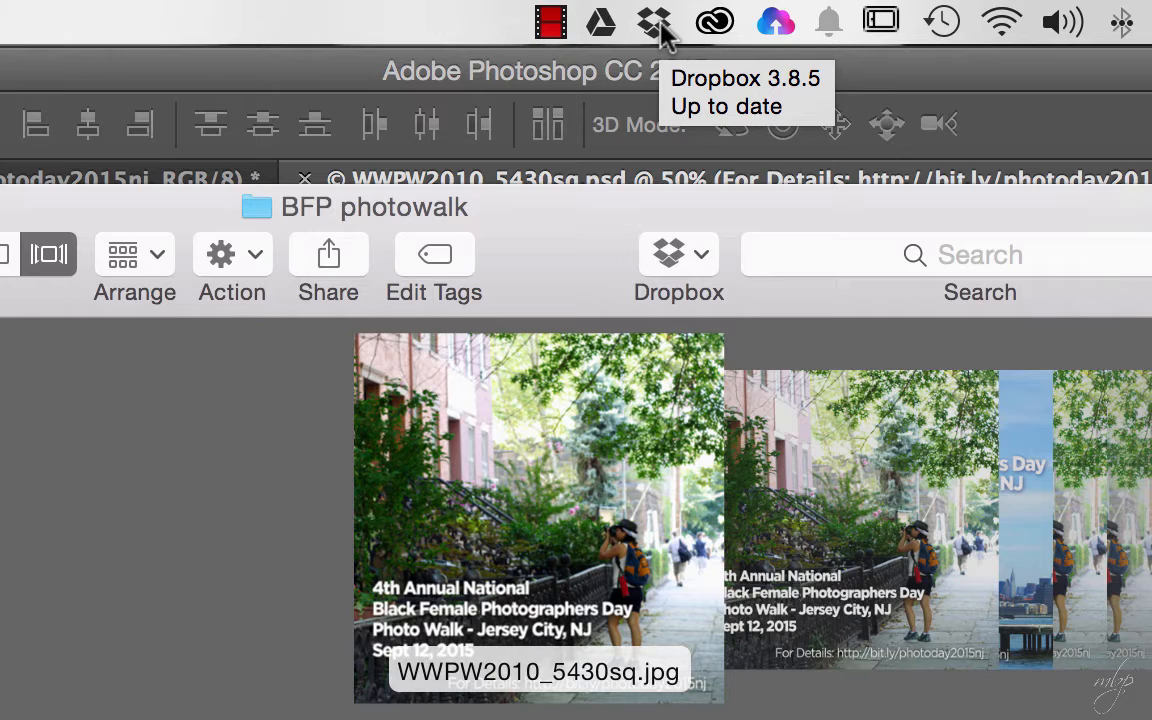
left_click(660, 28)
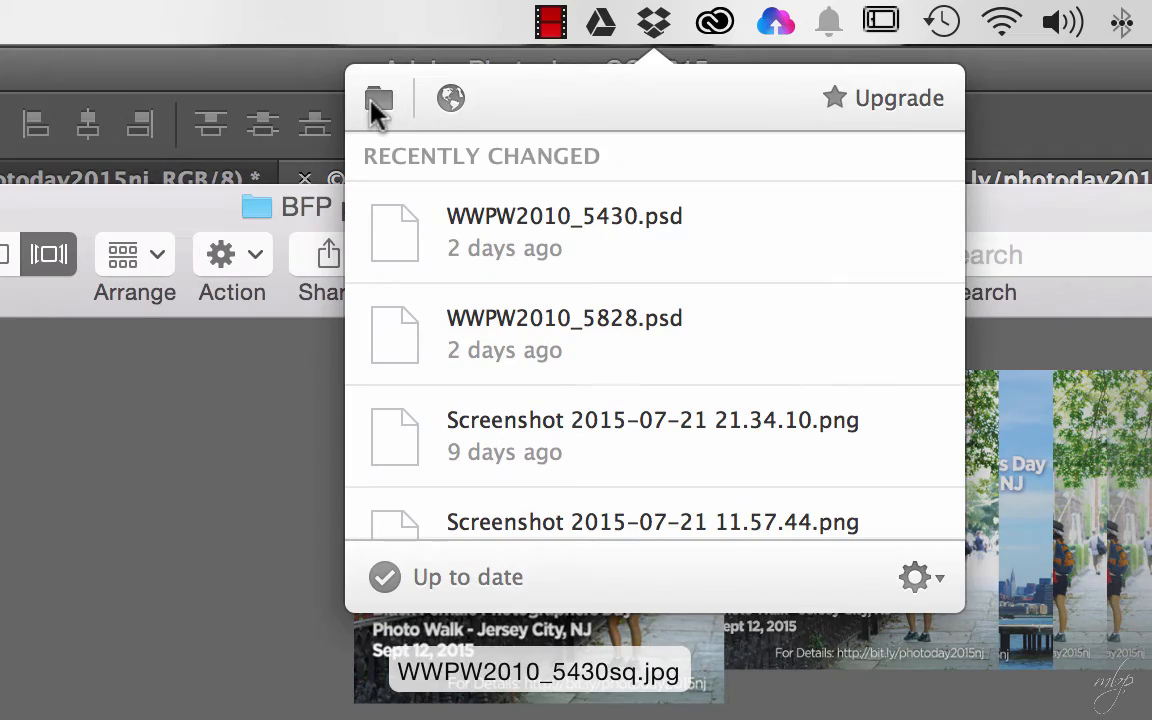
left_click(376, 102)
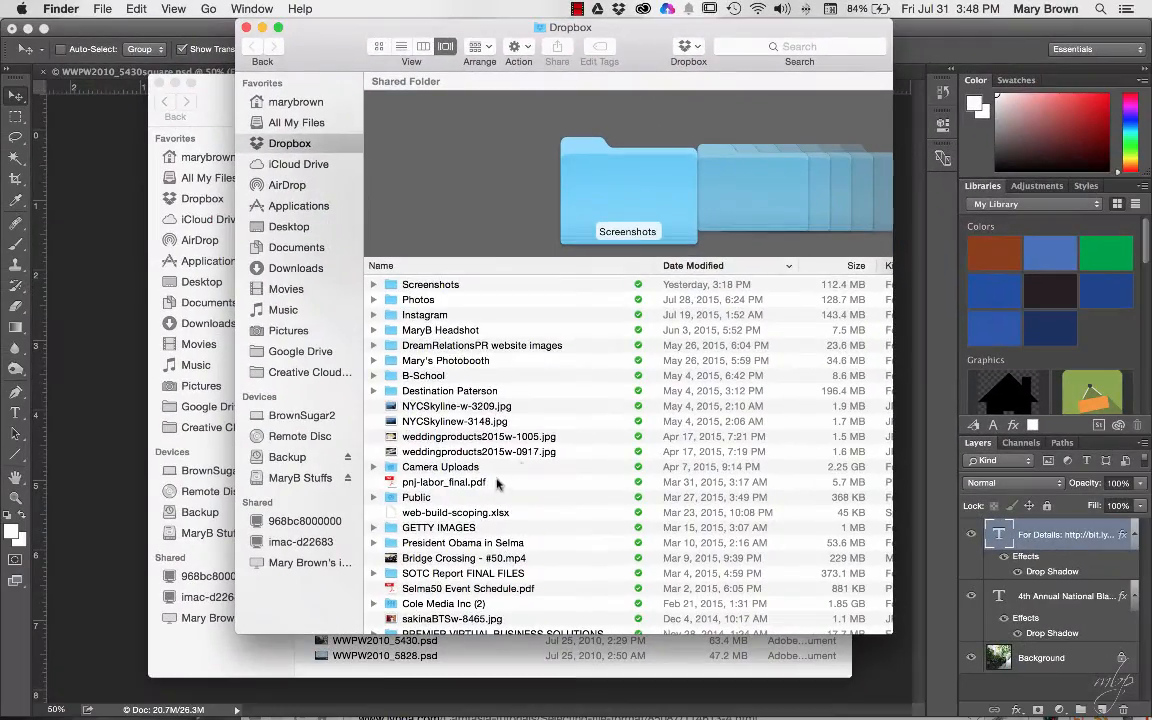
scroll(493, 487, "down", 2)
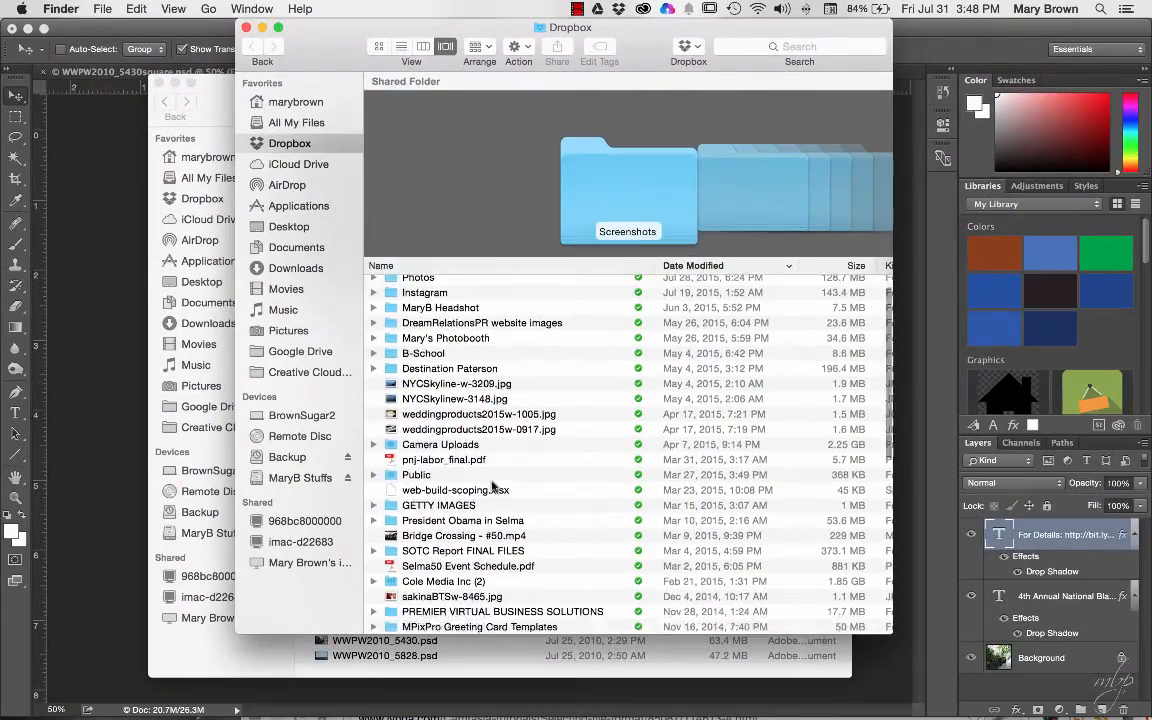
scroll(493, 487, "down", 5)
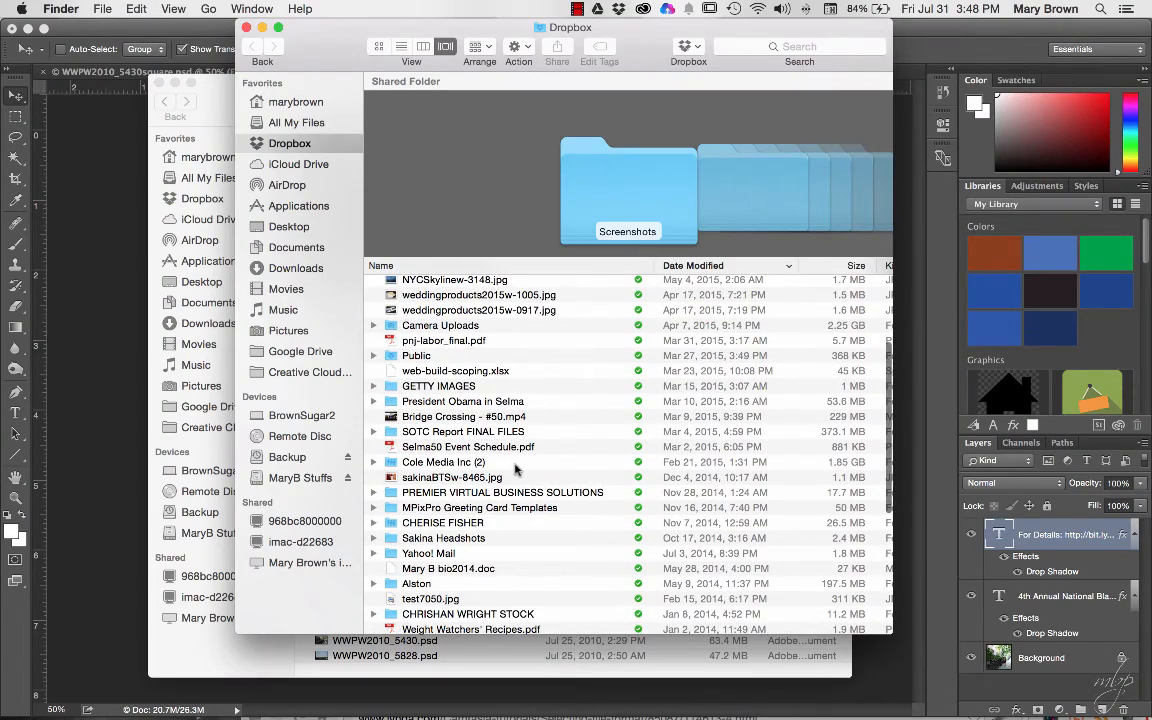
scroll(516, 470, "down", 4)
scroll(514, 468, "up", 5)
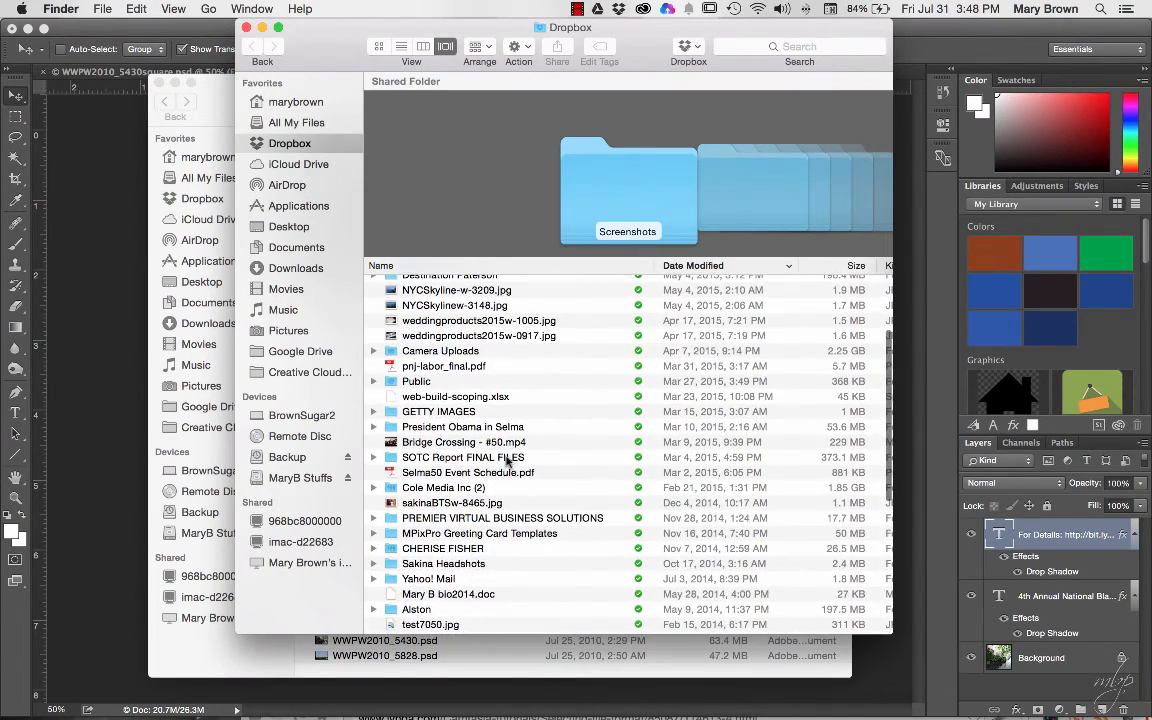
scroll(500, 455, "up", 4)
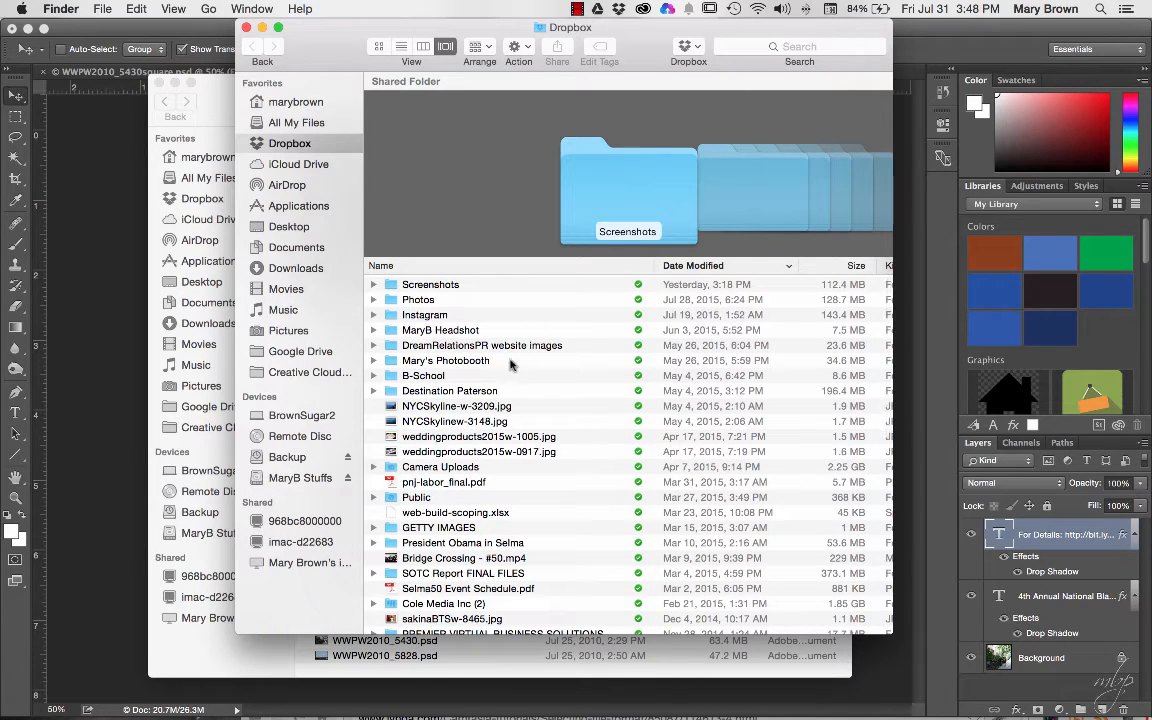
scroll(489, 452, "down", 7)
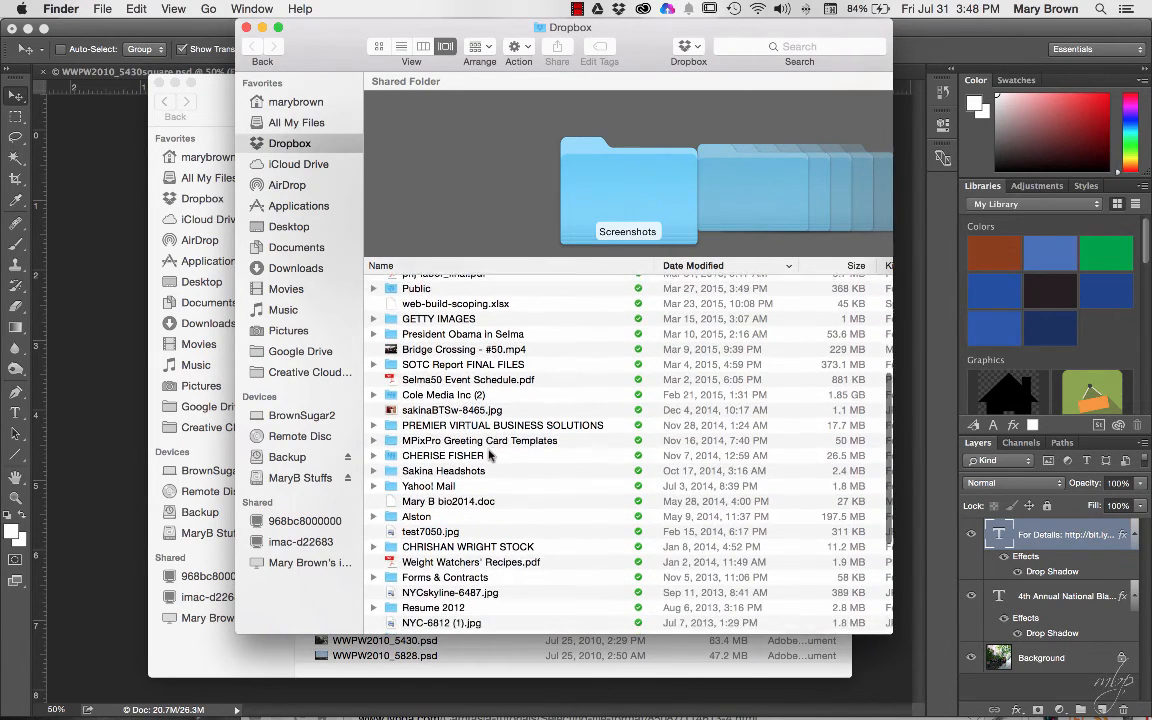
- Sort Dropbox by name, open Instagram, and place it beside the BFP photowalk window
left_click(410, 265)
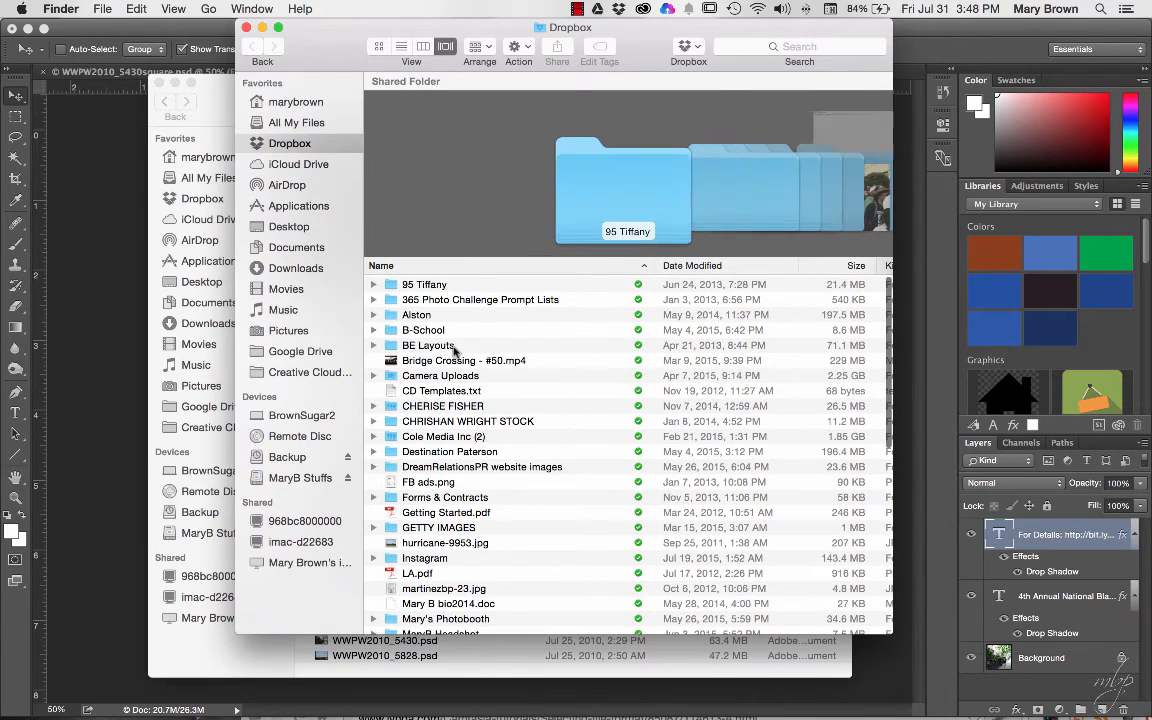
scroll(450, 510, "down", 6)
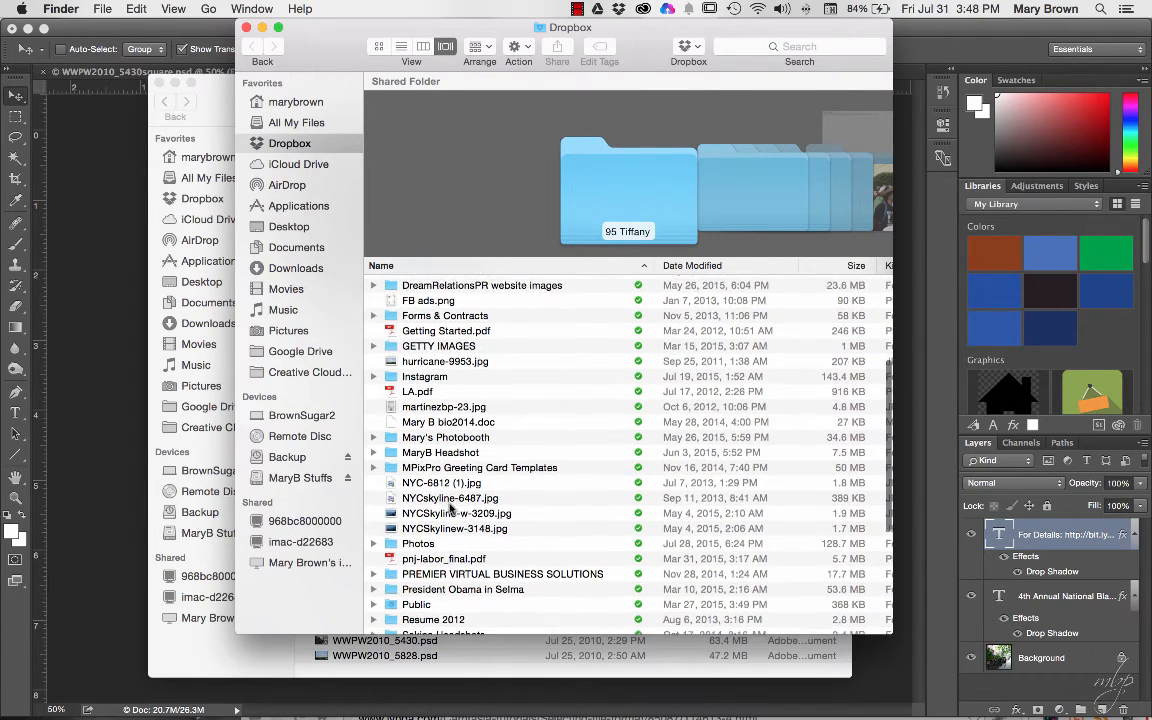
scroll(450, 510, "down", 2)
left_click(389, 333)
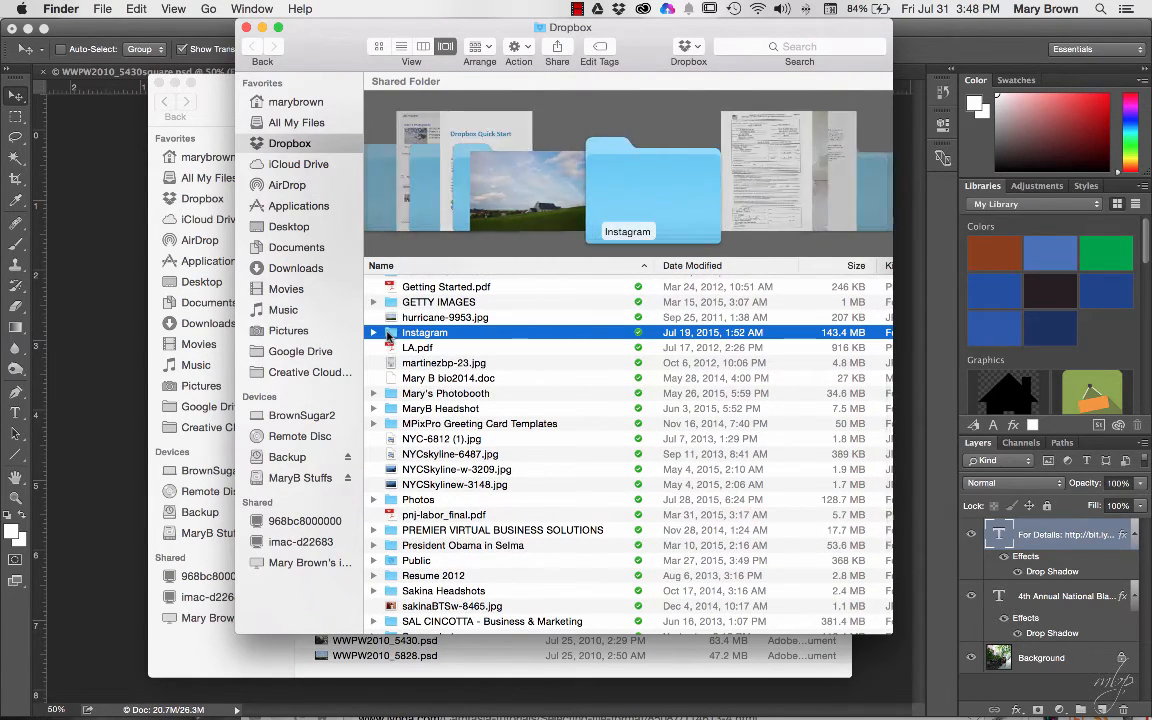
double_click(389, 333)
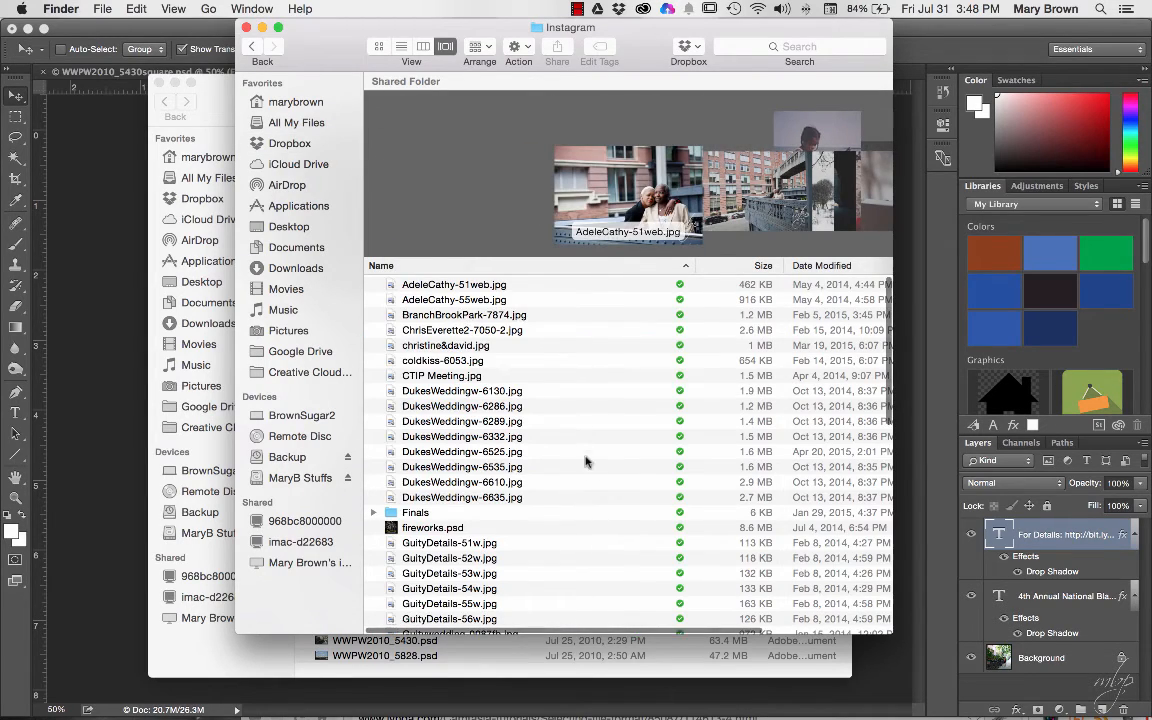
scroll(586, 461, "down", 6)
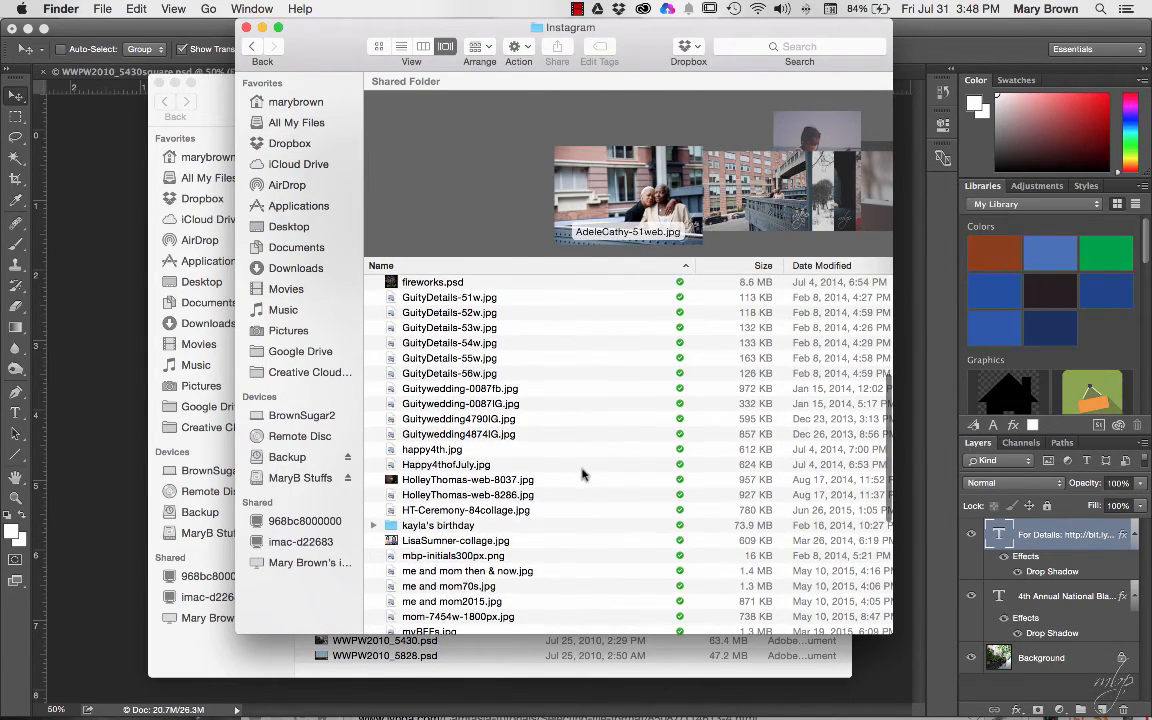
scroll(583, 475, "down", 3)
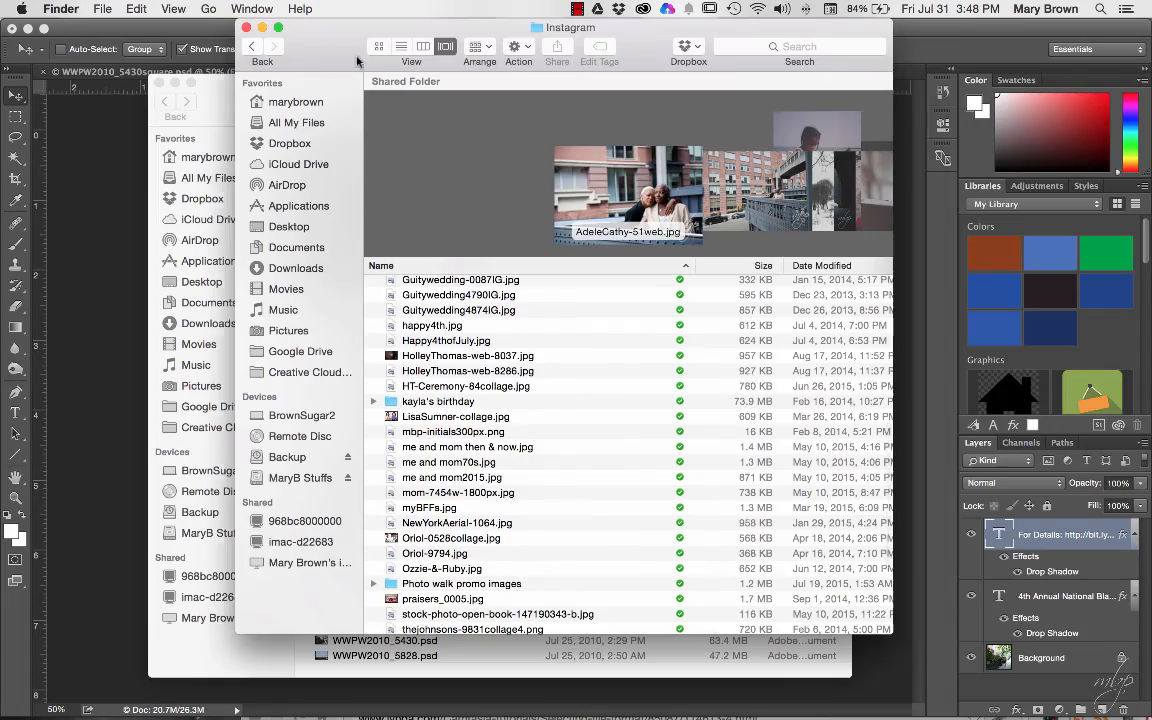
left_click_drag(357, 62, 627, 62)
left_click_drag(257, 92, 119, 64)
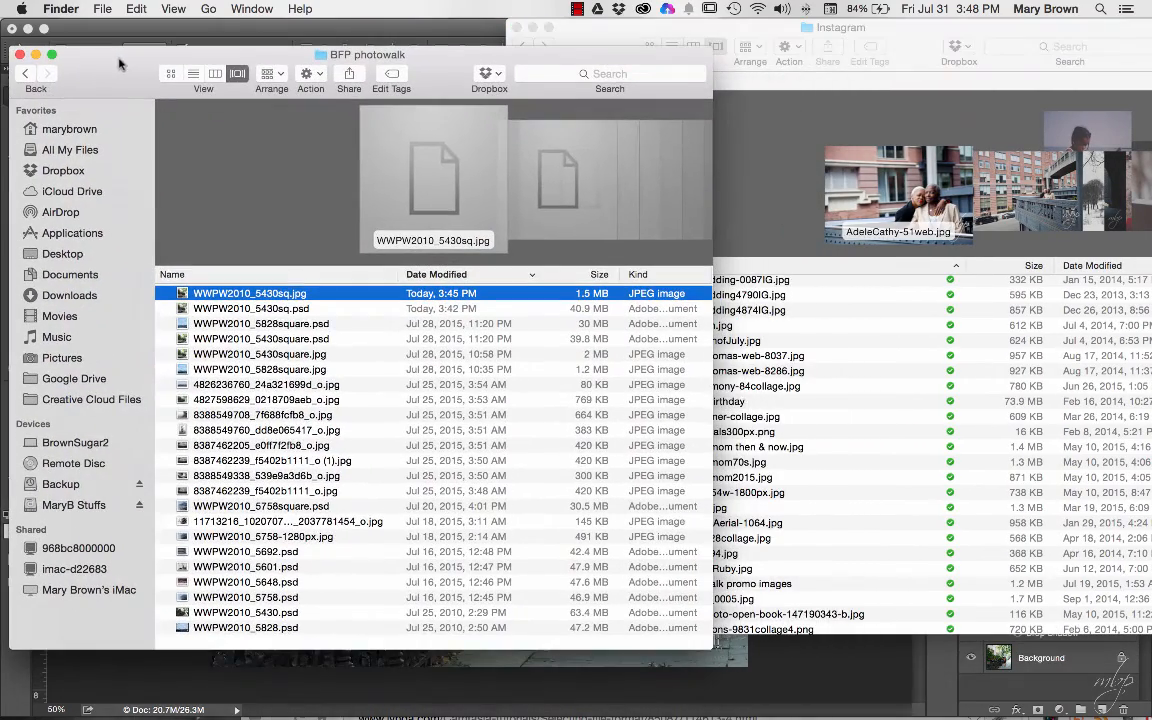
- Copy WWPW2010_5430sq.jpg into the Dropbox Instagram folder, check Dropbox's recent changes, and return to Photoshop
left_click_drag(228, 295, 862, 300)
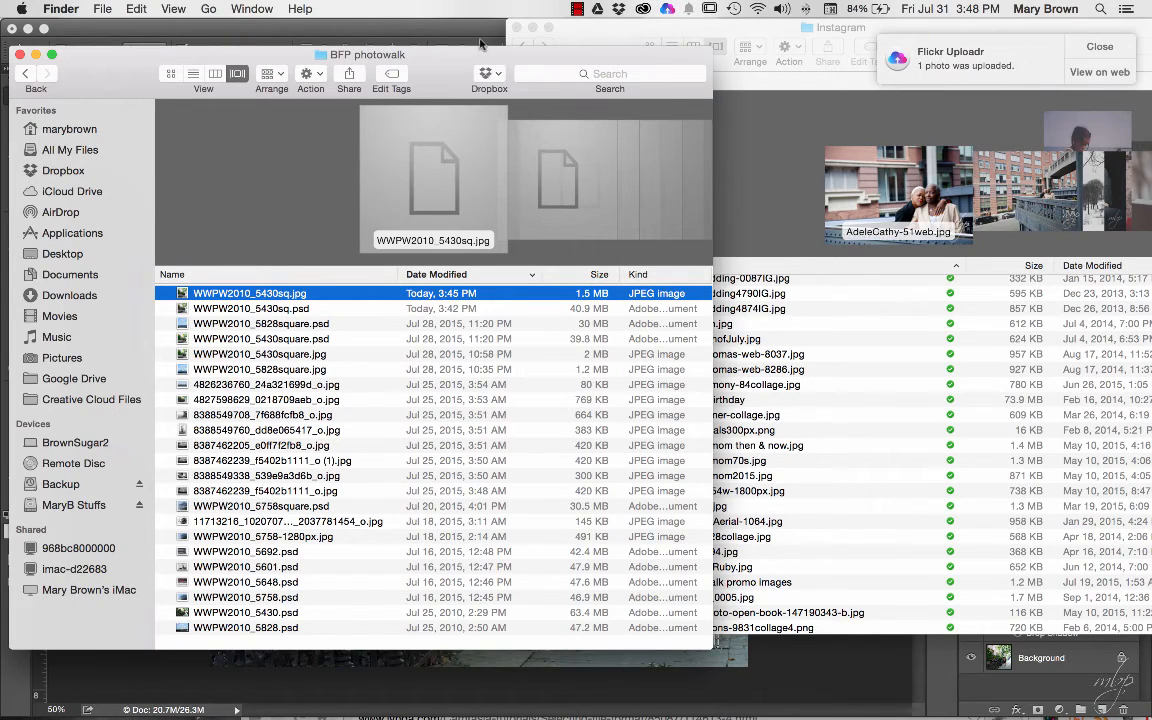
left_click(619, 10)
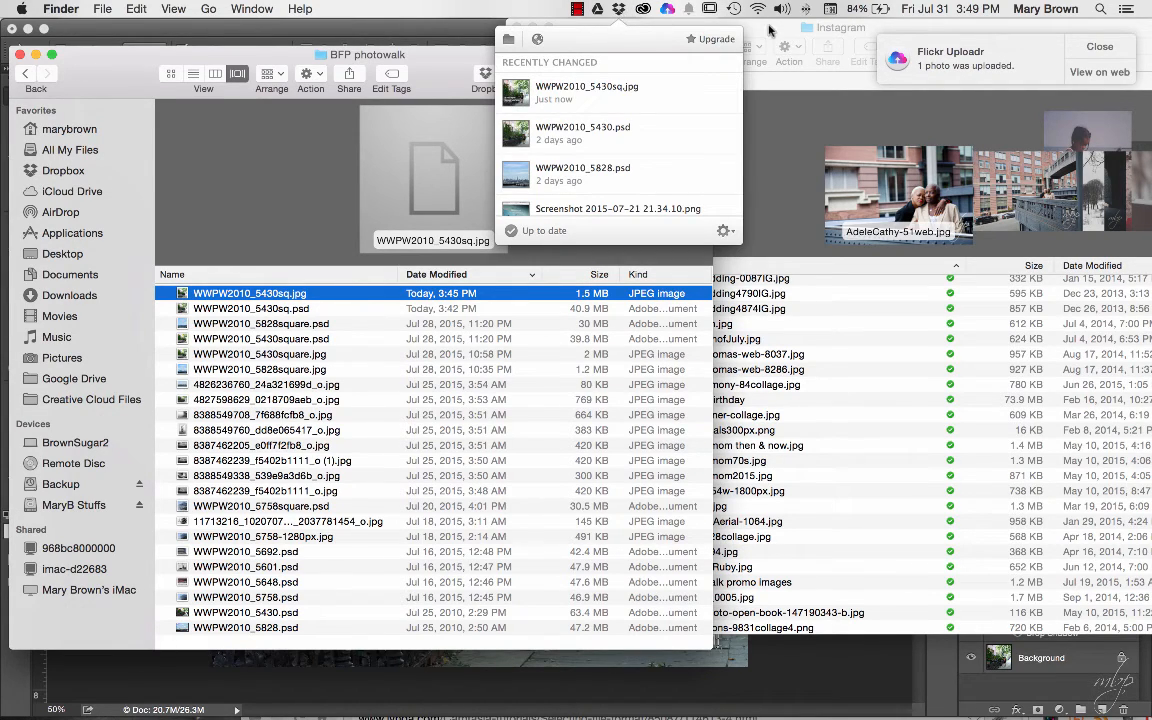
left_click(688, 26)
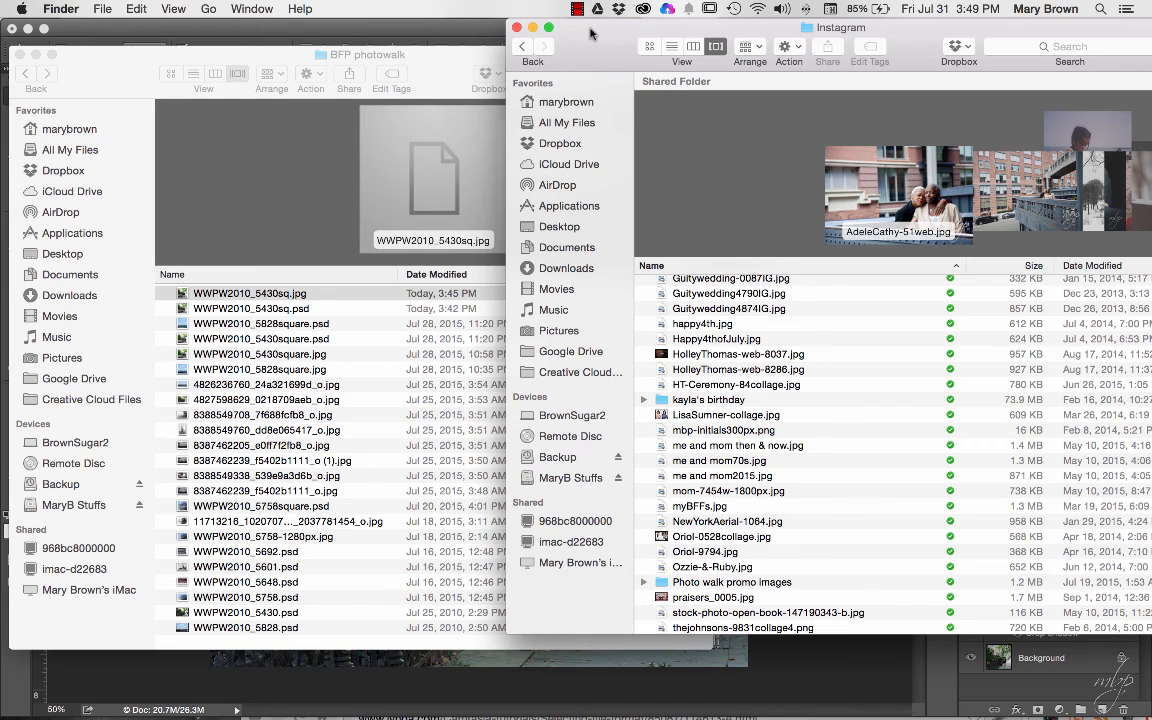
left_click(267, 28)
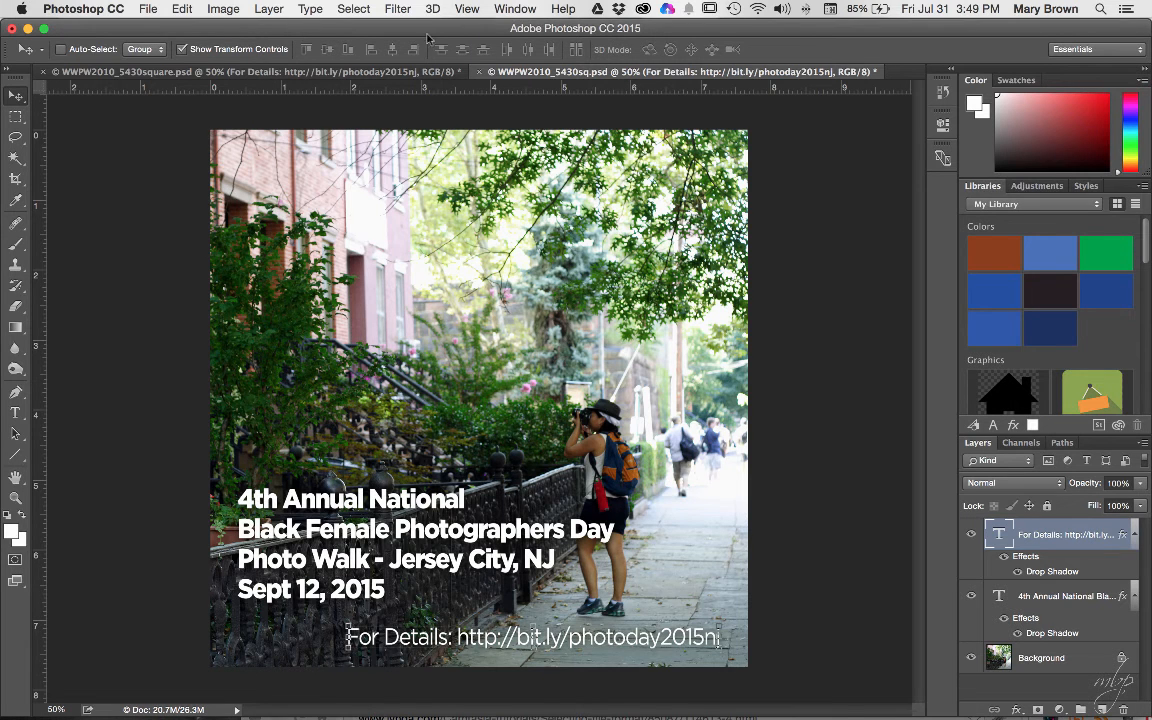